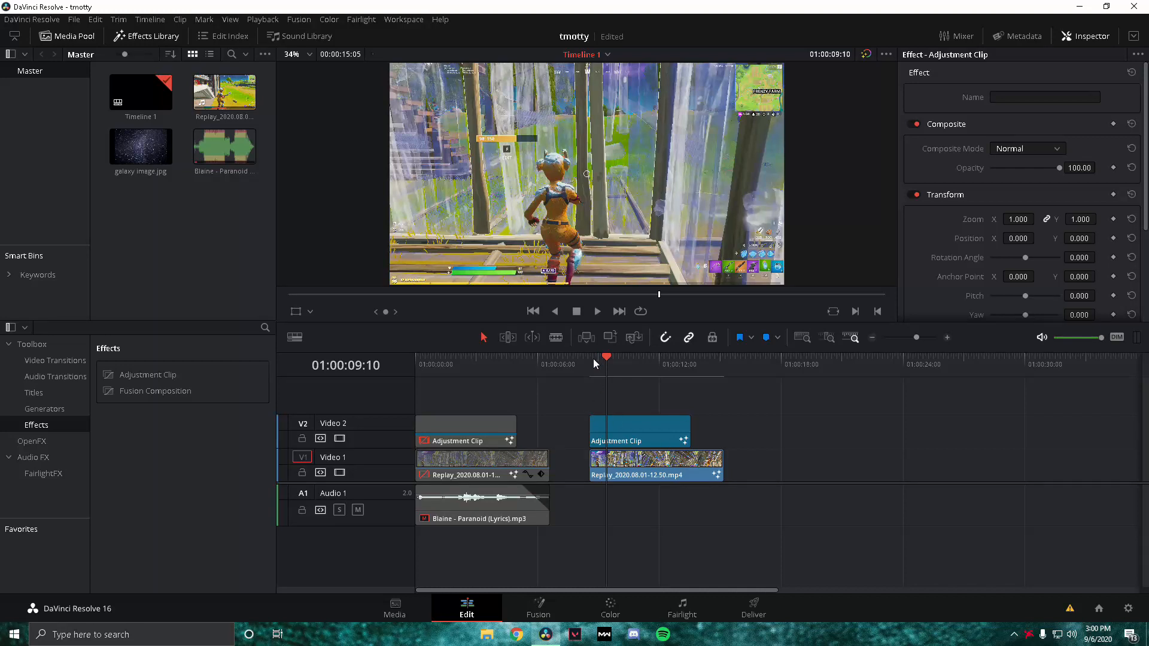
Place a fresh Adjustment Clip on Video 2 above the second gameplay clip, replacing the adjustment clip already there.
left_click_drag(608, 362, 610, 366)
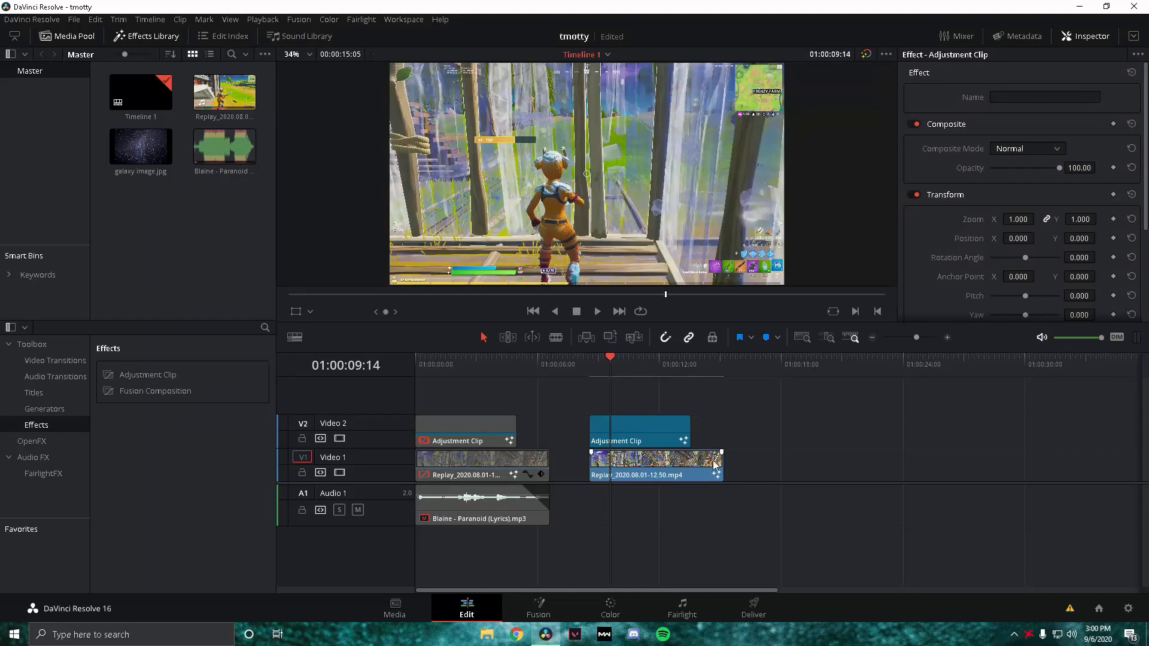
left_click(596, 365)
left_click_drag(596, 365, 609, 411)
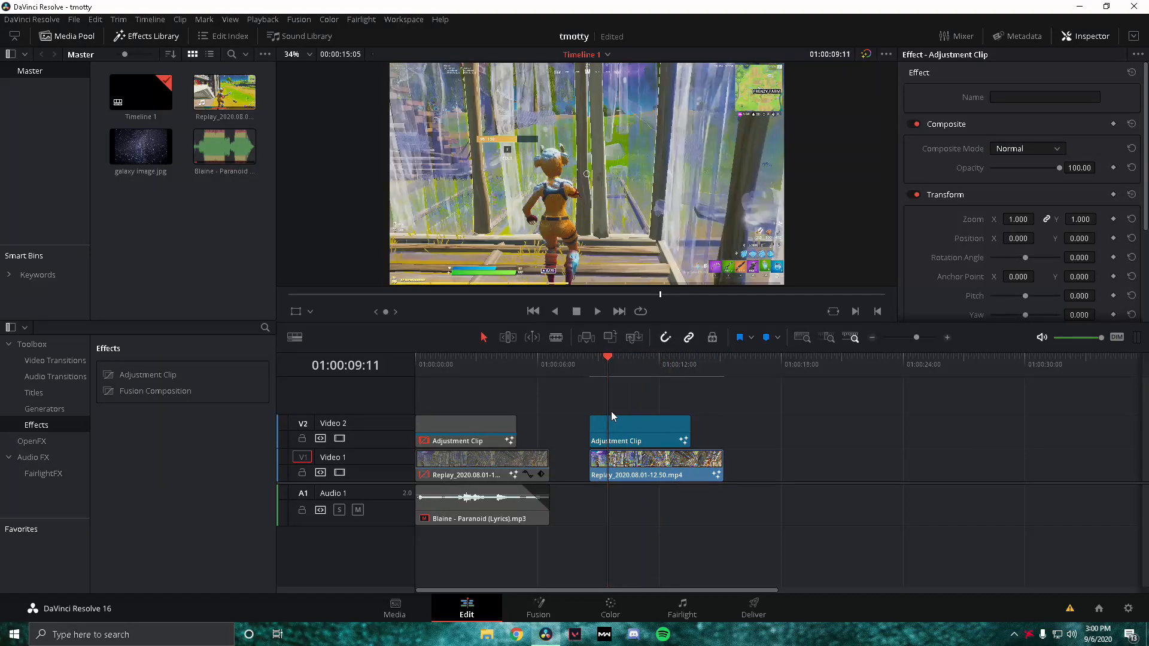
left_click(607, 426)
left_click_drag(153, 375, 592, 432)
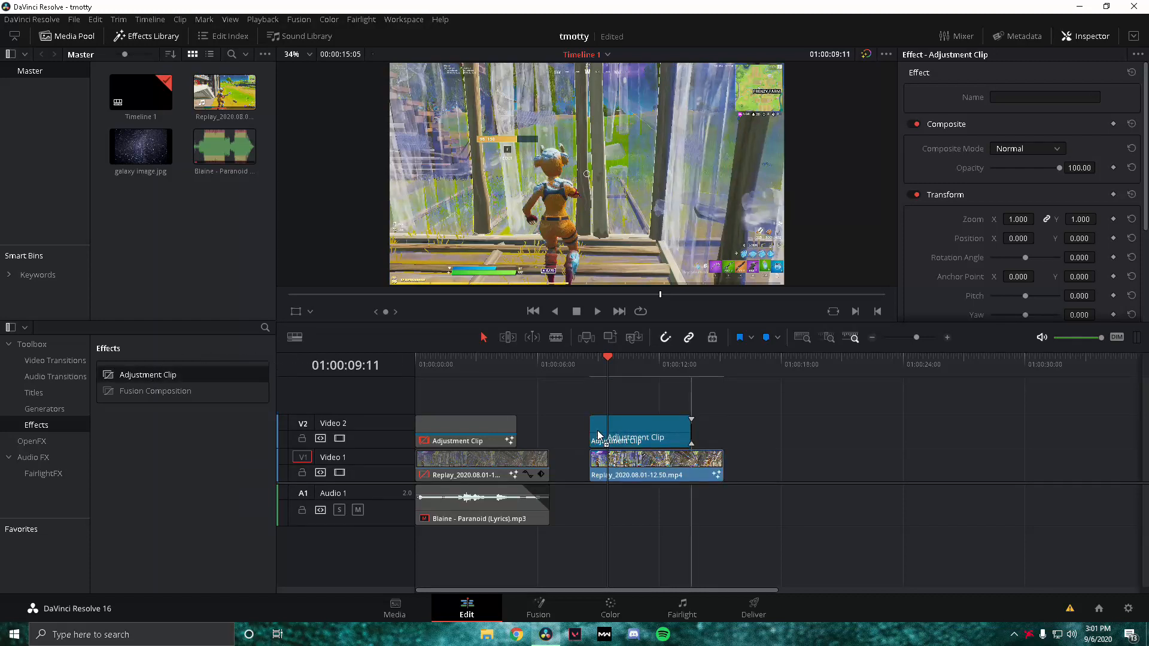
left_click(638, 442)
Disable the second Replay_2020.08.01-12.50.mp4 clip on Video 1, underneath the new adjustment clip.
left_click_drag(595, 374, 594, 382)
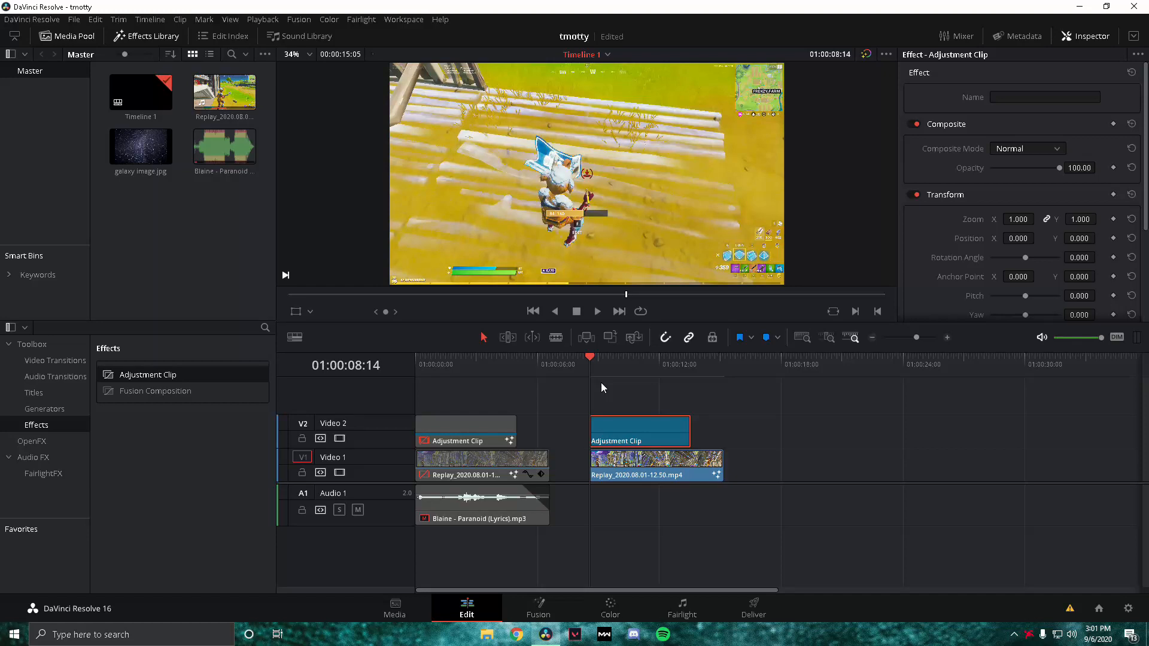
left_click(692, 370)
left_click(711, 466)
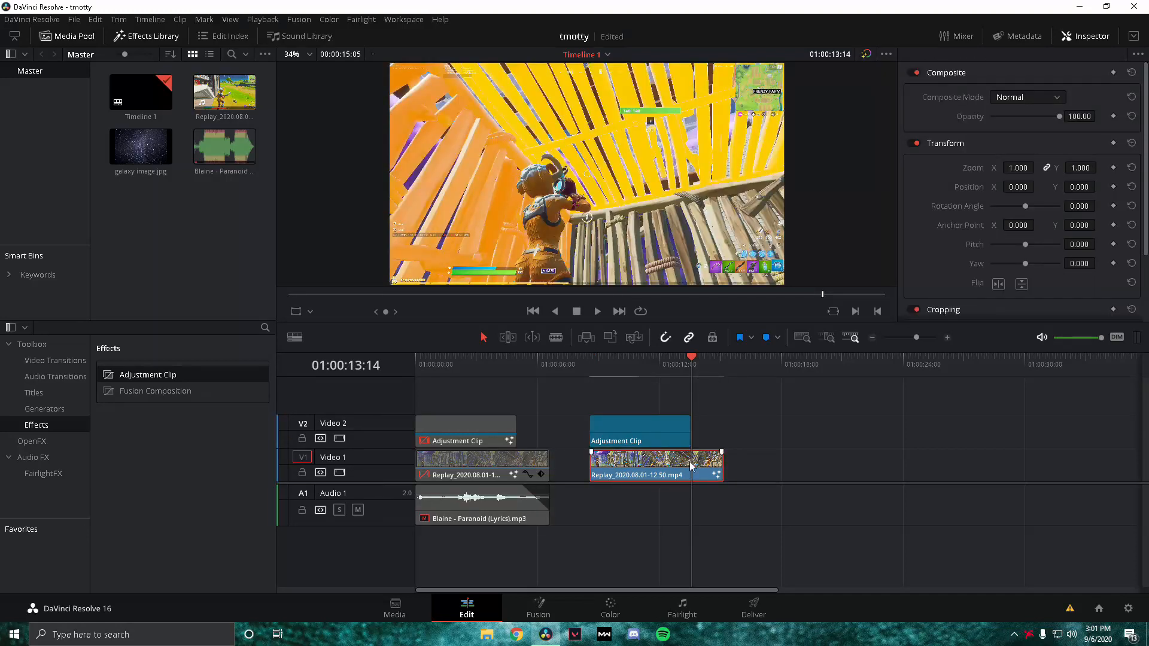
key("d")
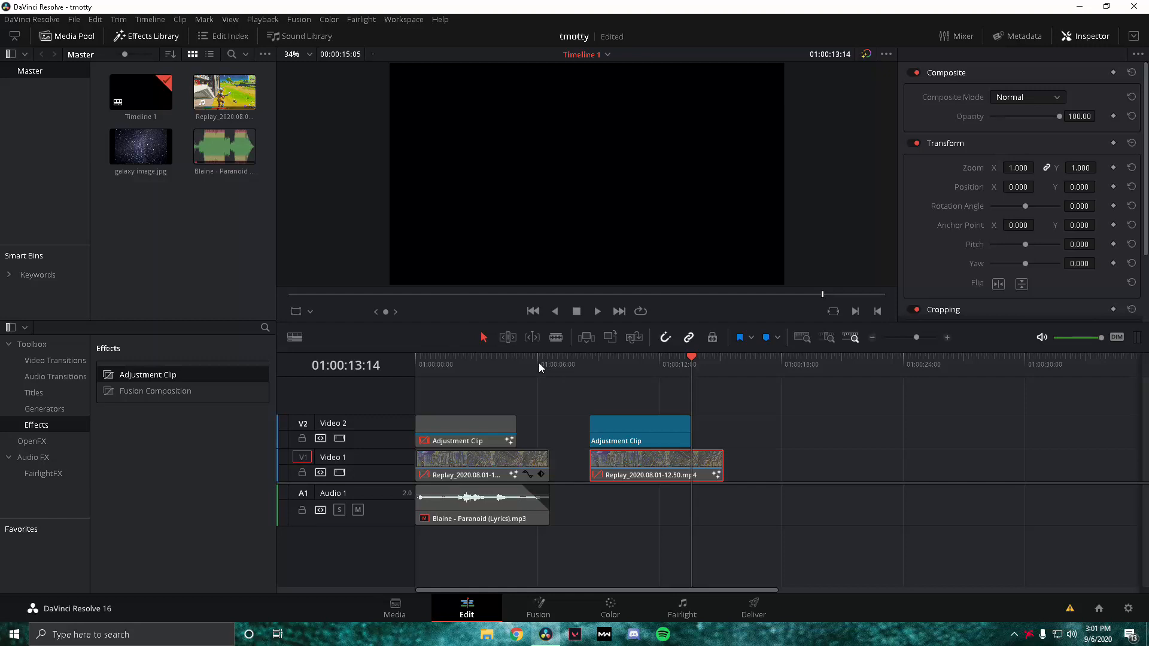
Check which Render Cache mode is selected in the playback options.
left_click(270, 18)
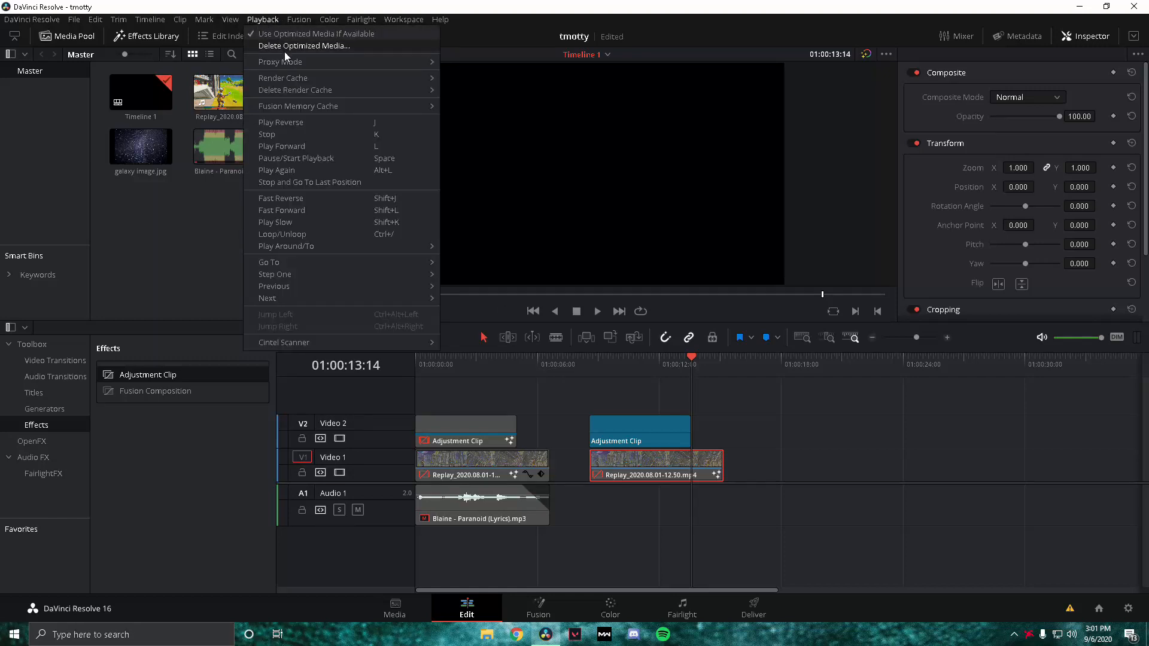
mouse_move(286, 62)
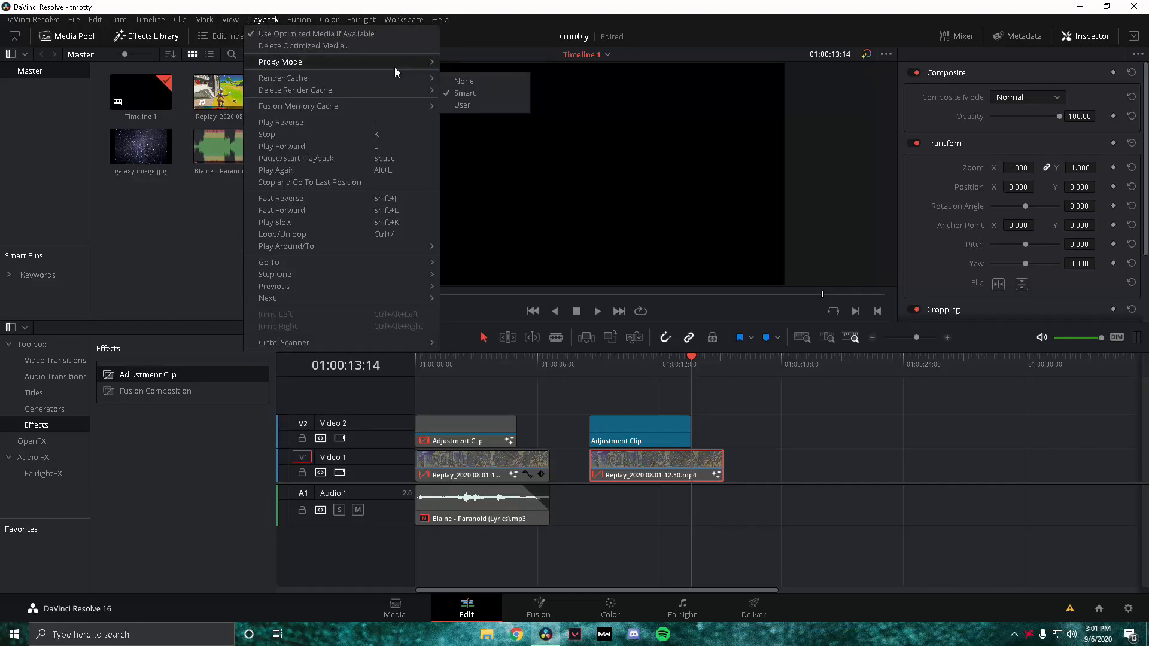
left_click(468, 76)
left_click(264, 20)
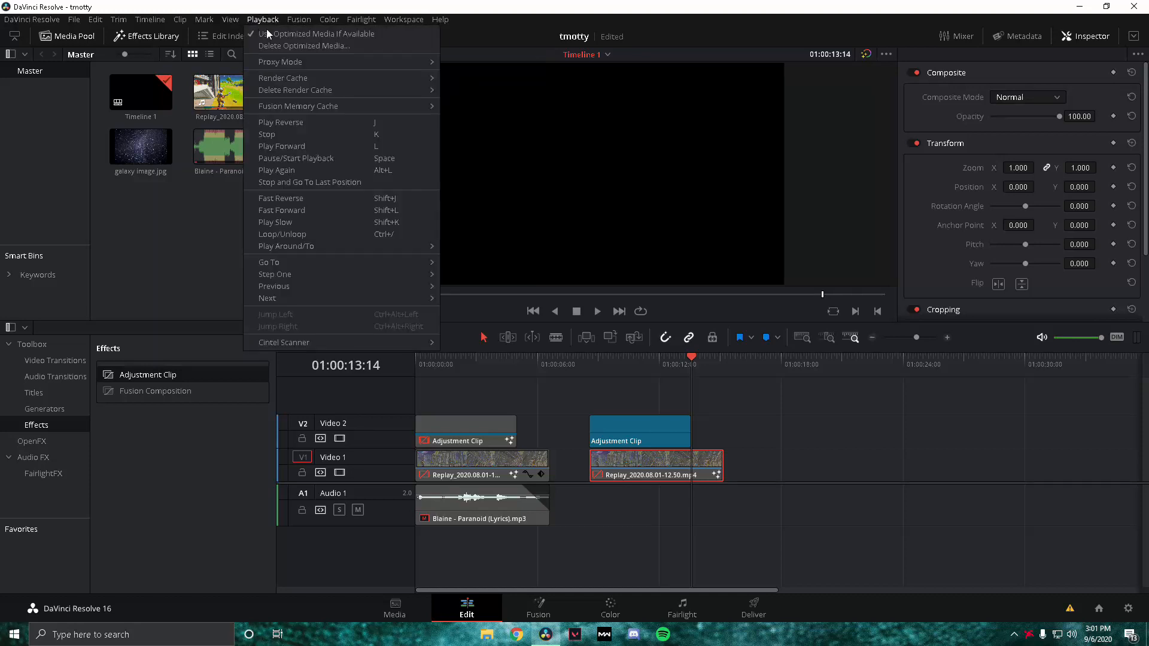
mouse_move(307, 88)
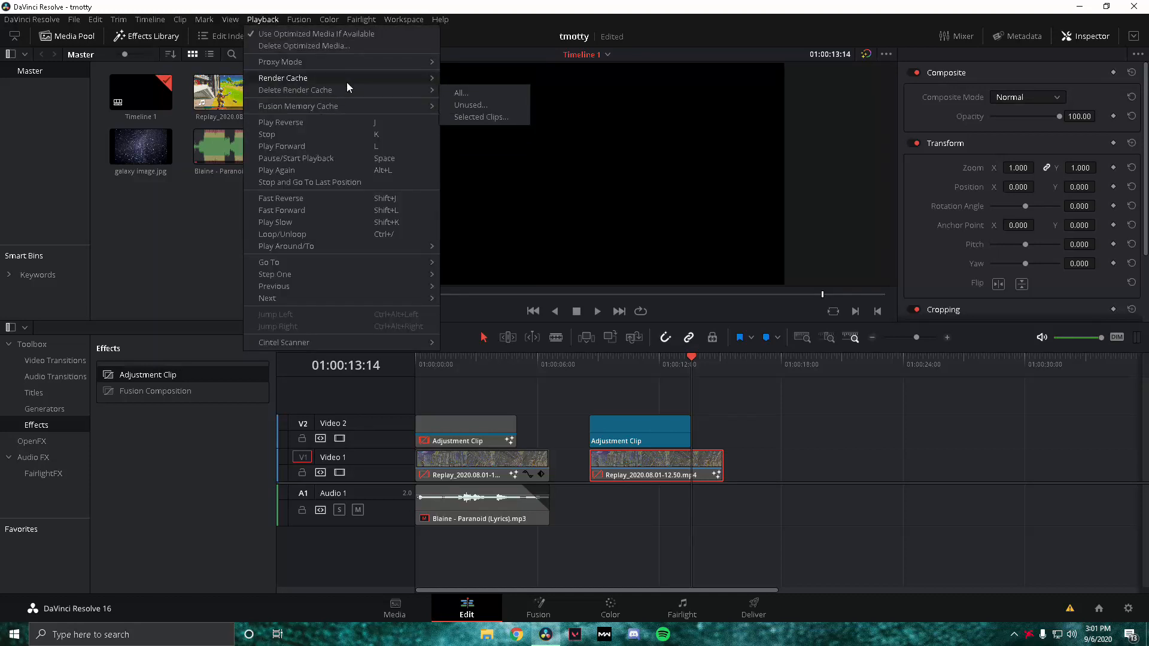
mouse_move(352, 79)
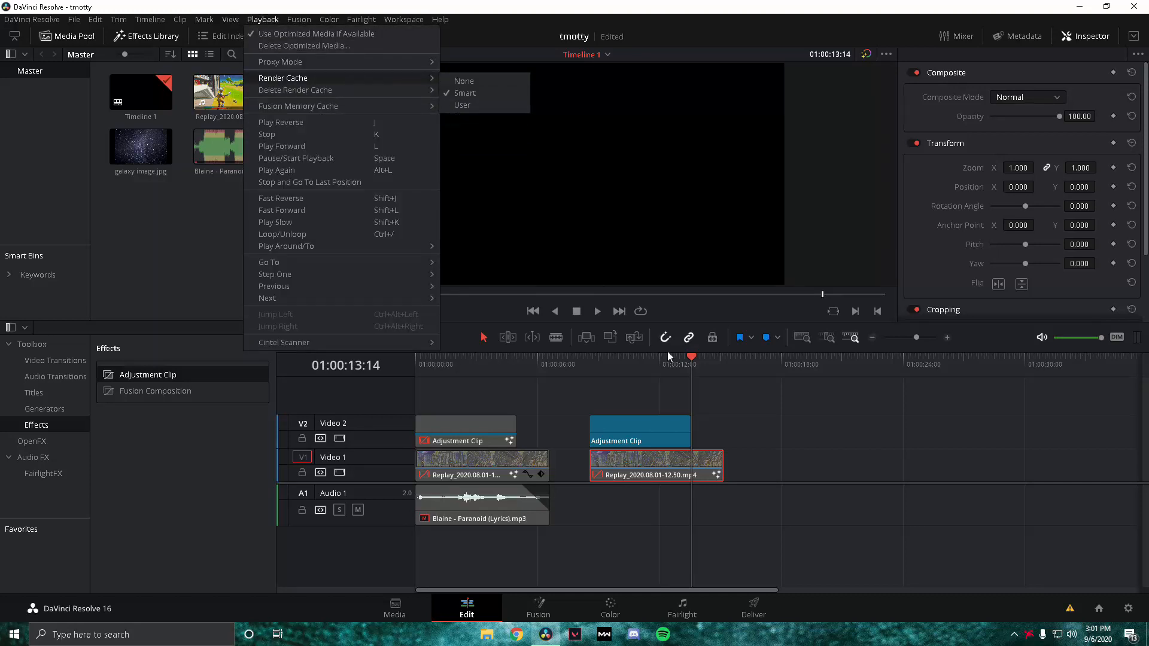
Open the second adjustment clip on Video 2 in the Fusion page.
left_click(622, 368)
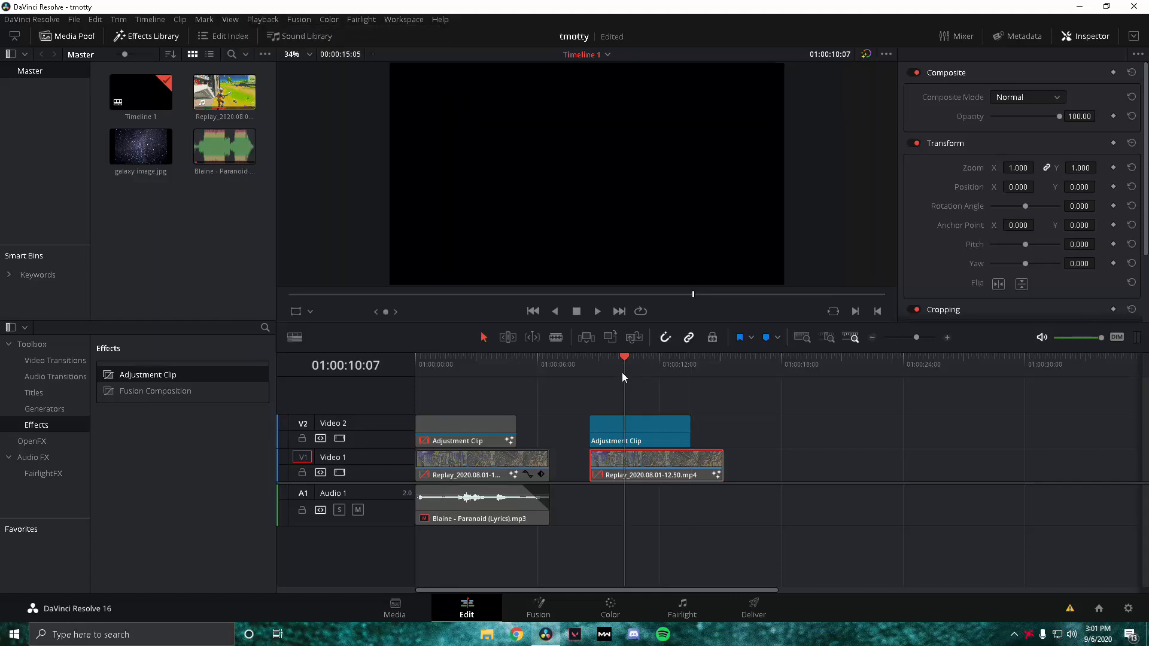
left_click(627, 425)
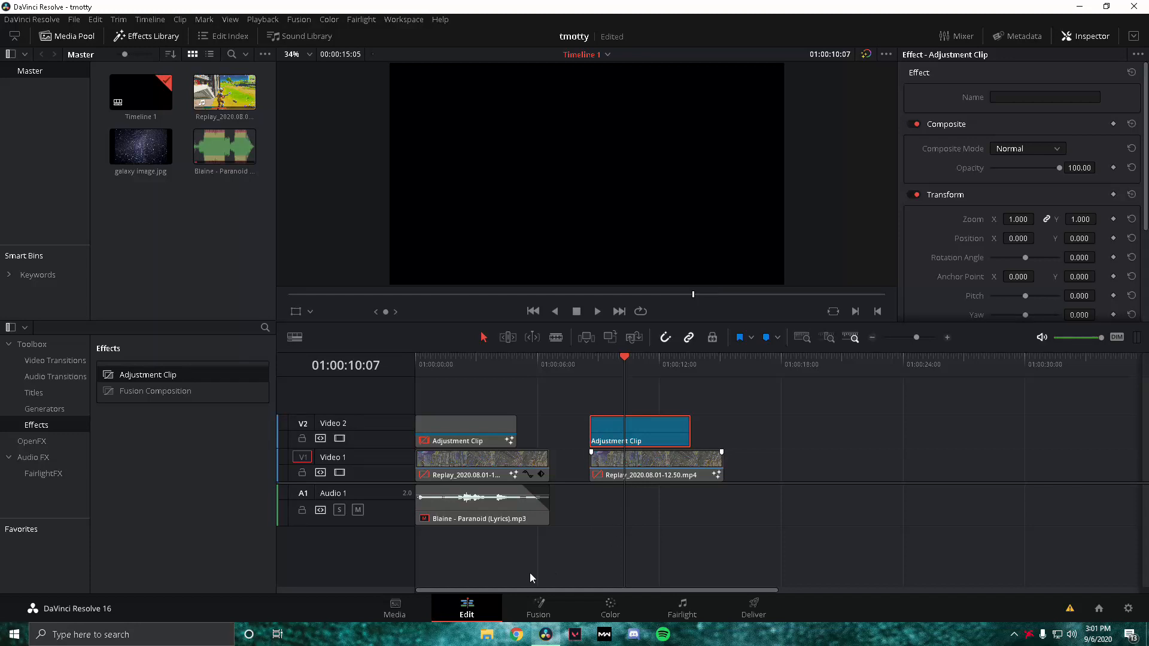
left_click(534, 604)
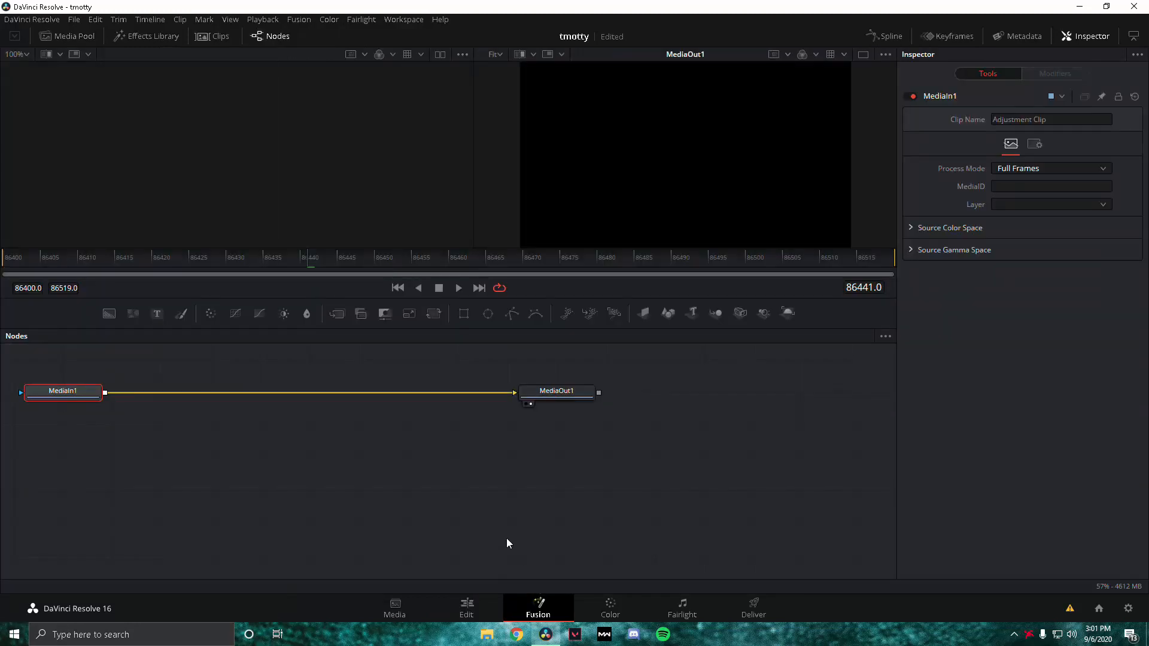
Insert a Merge node between MediaIn1 and MediaOut1.
left_click_drag(540, 469, 760, 517)
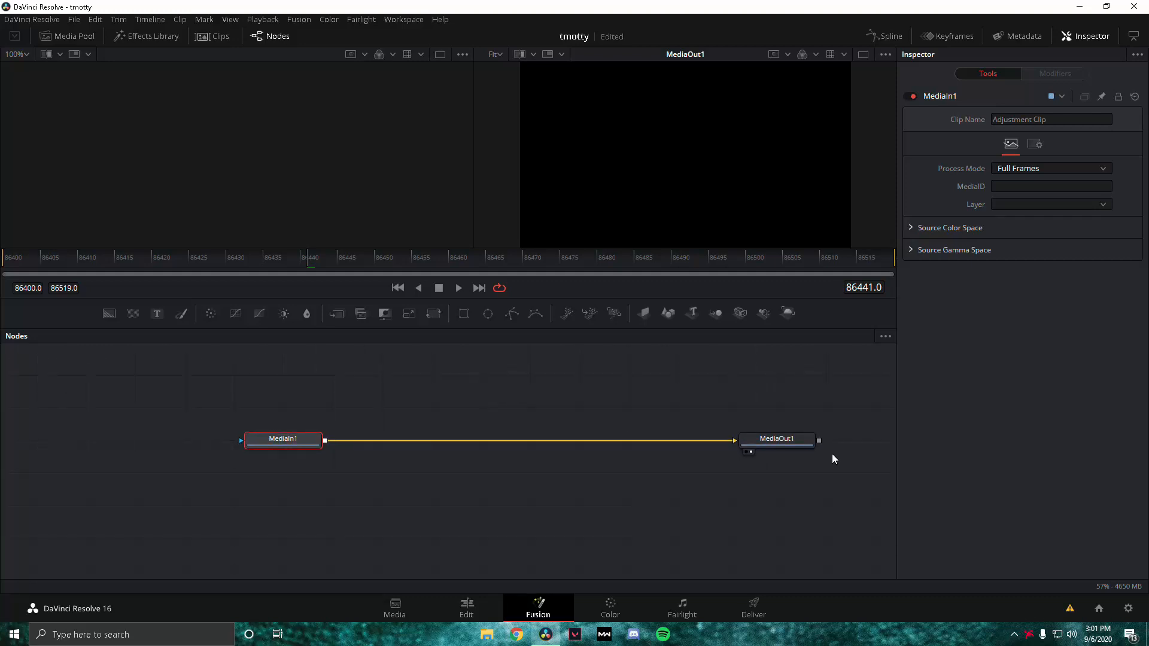
left_click_drag(832, 454, 774, 383)
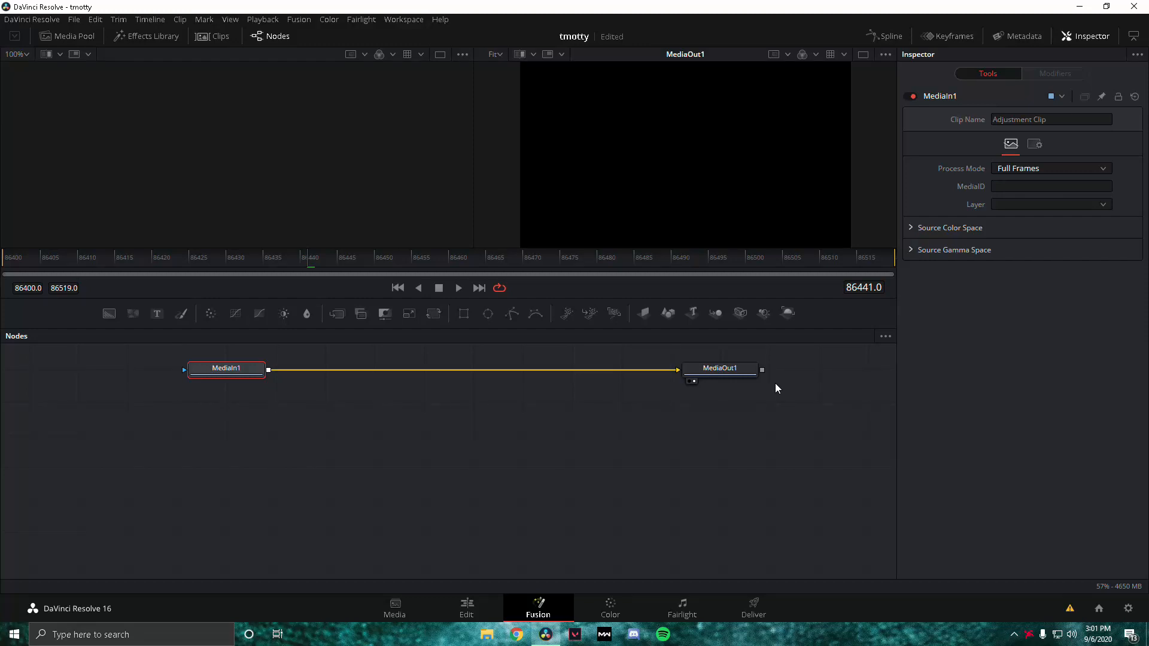
key("shift+space")
type("merge")
key("Return")
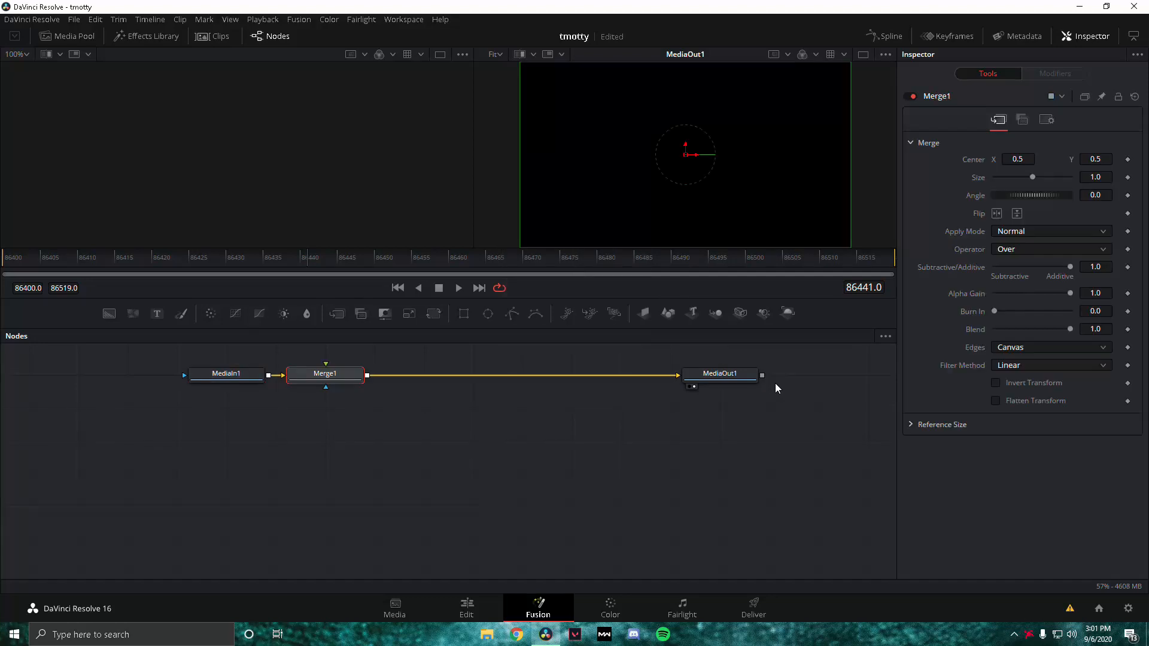
key("shift+space")
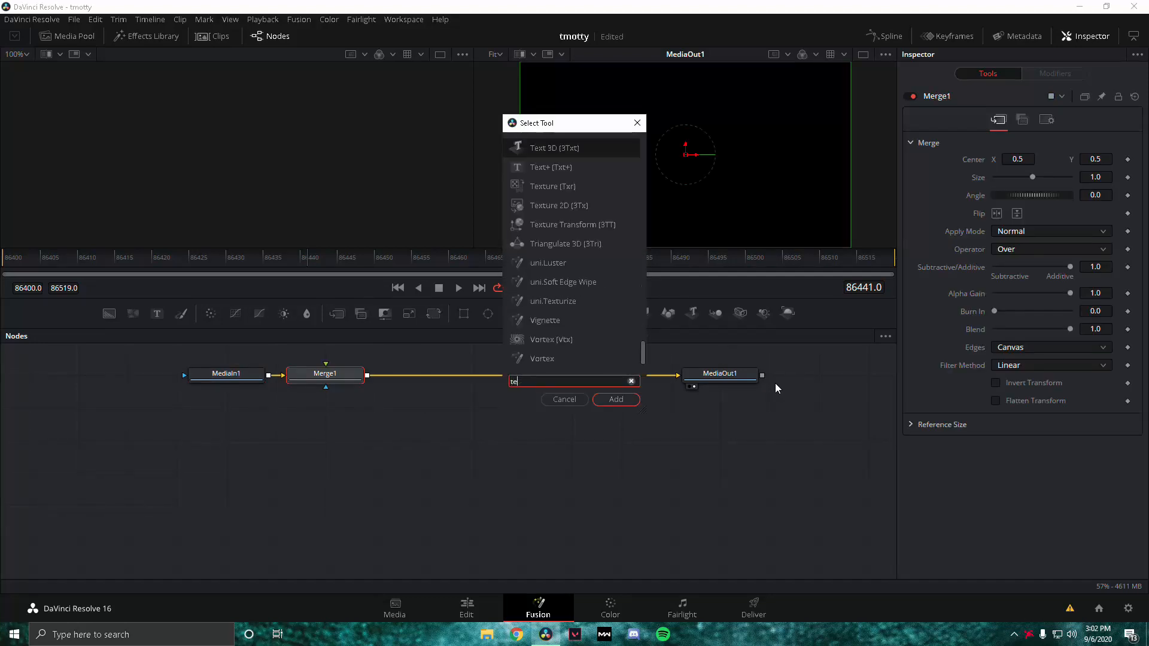
type("text")
key("Return")
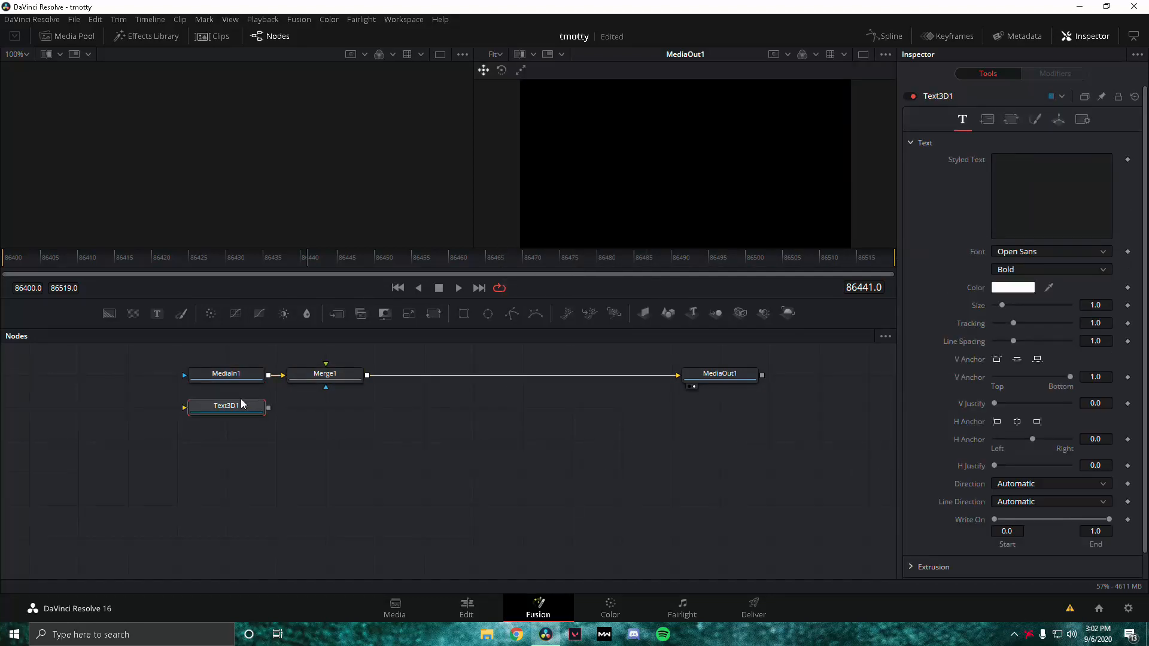
key("Delete")
Add a Text+ node, connect its output to Merge1's foreground input, and place it well below Merge1.
key("shift+space")
type("text")
key("Down")
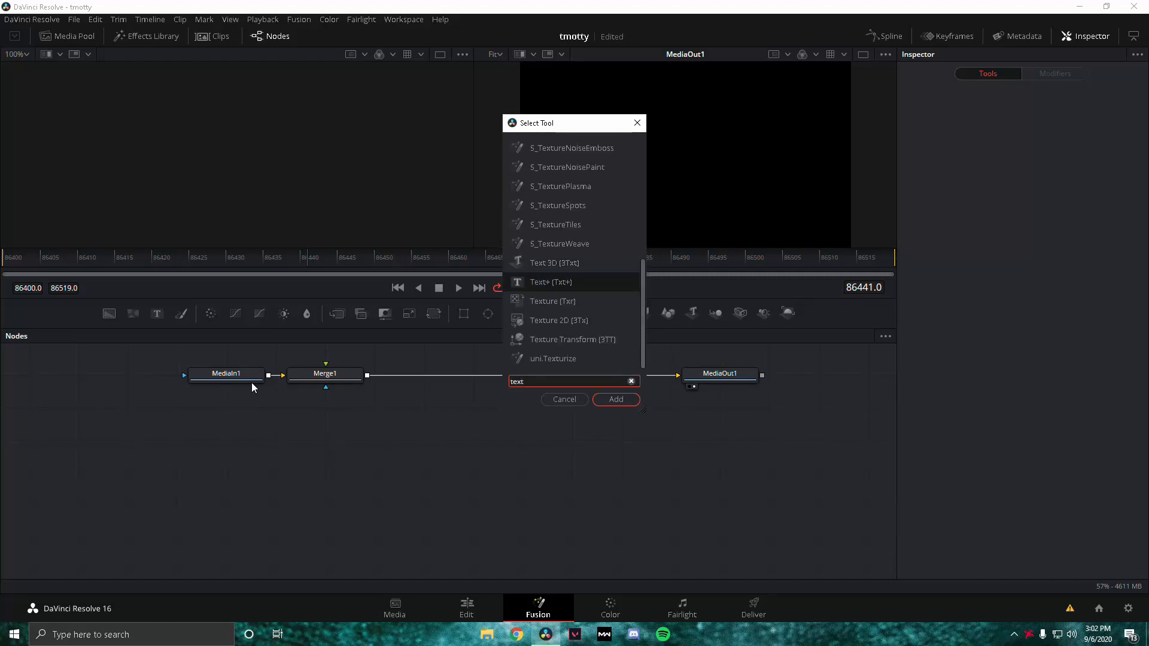
key("Return")
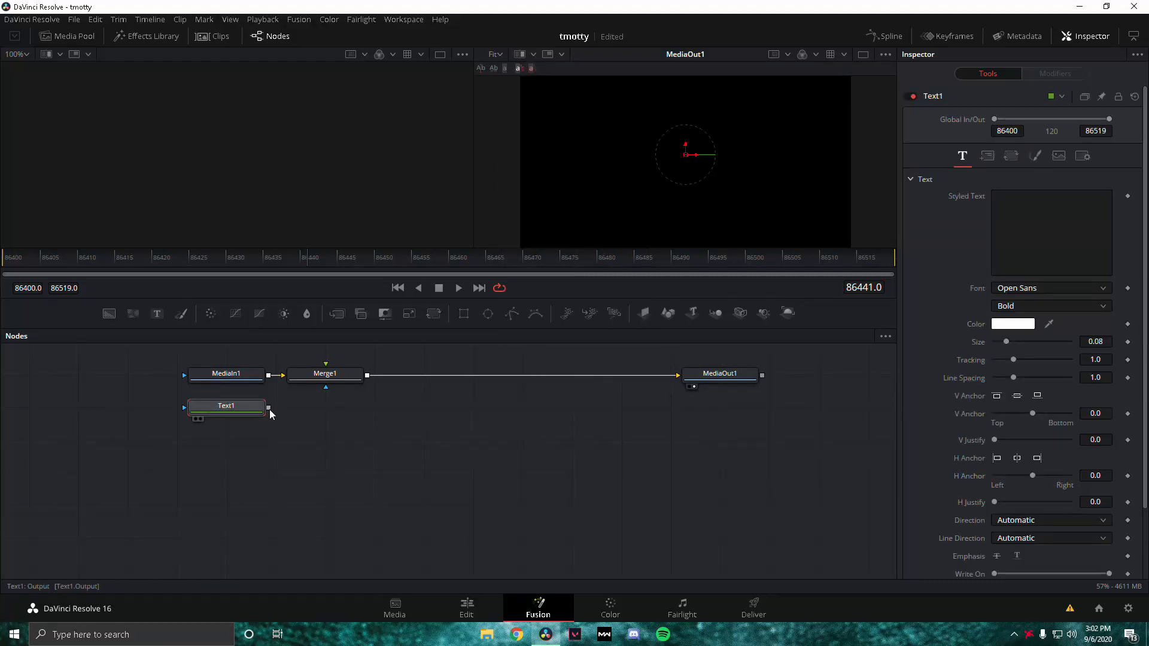
left_click_drag(269, 408, 325, 378)
left_click_drag(216, 410, 311, 514)
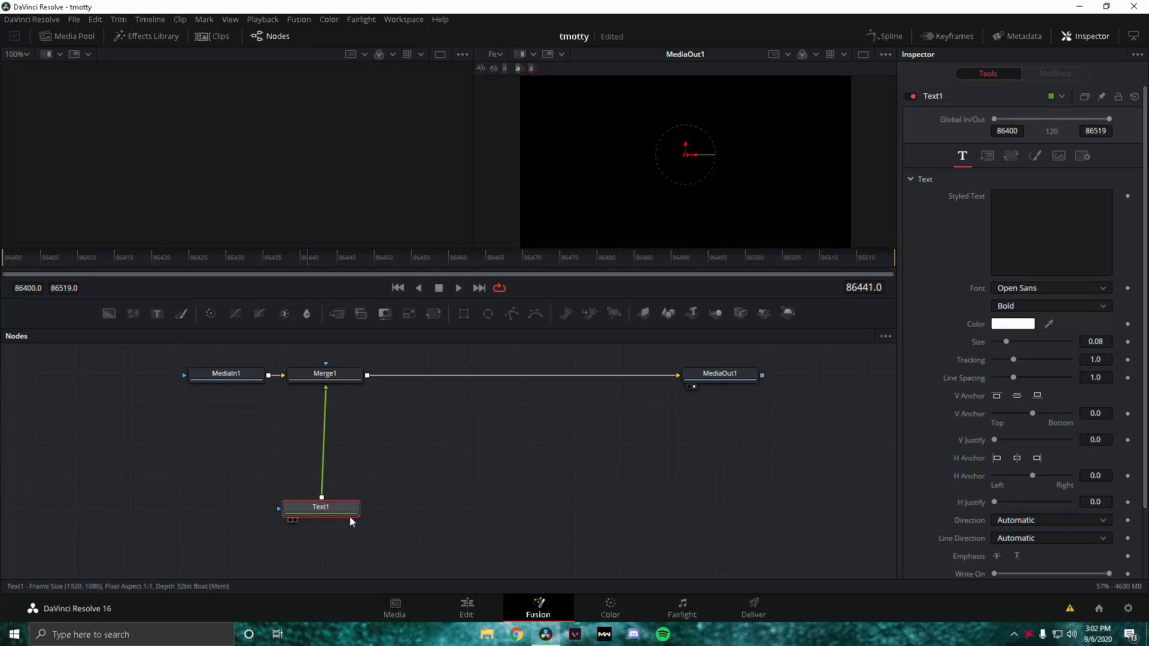
Insert an S_Glint node followed by an S_DropShadow node between Text1 and Merge1.
key("shift+space")
type("s_gli")
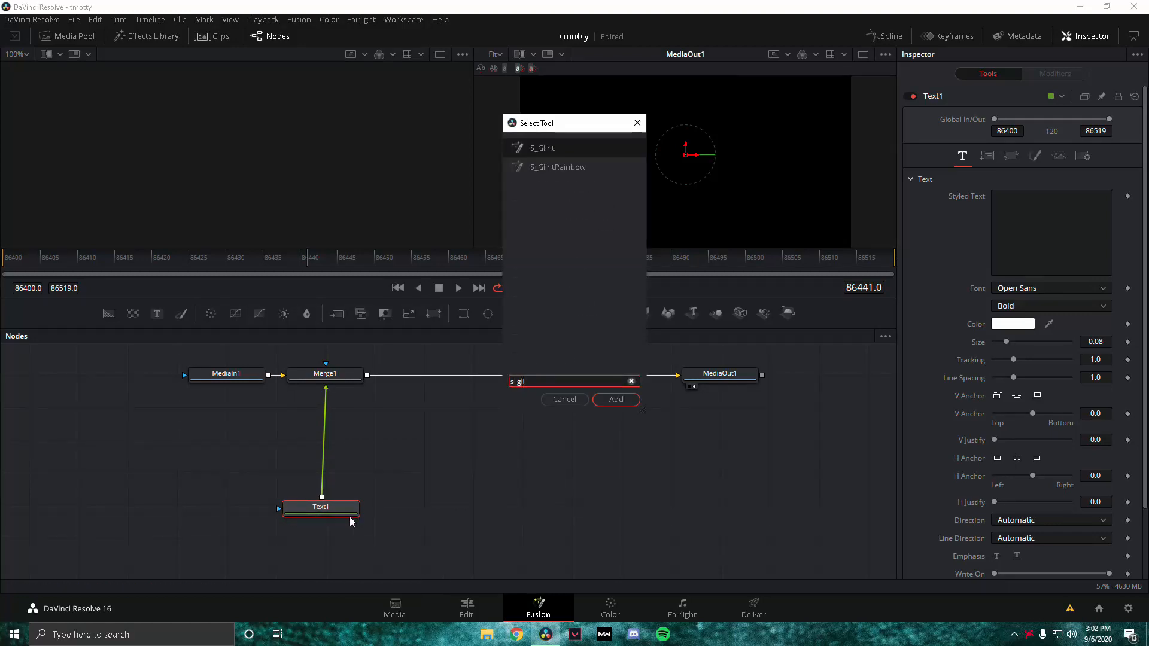
key("Return")
key("shift+space")
type("s_")
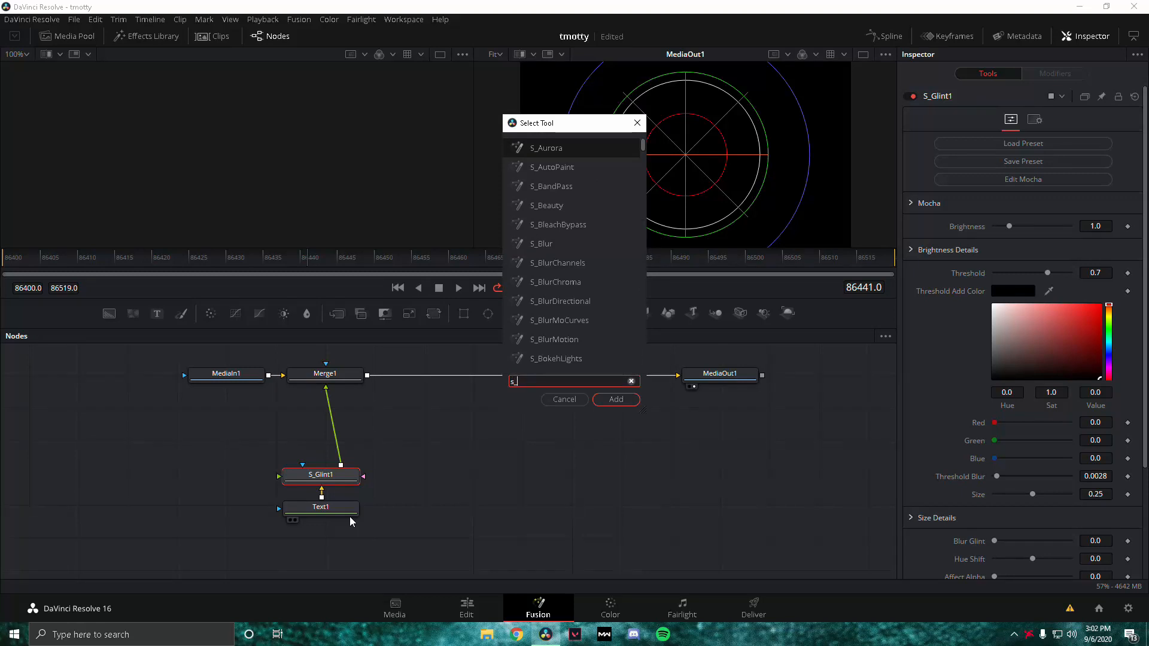
type("dropshadow")
key("Return")
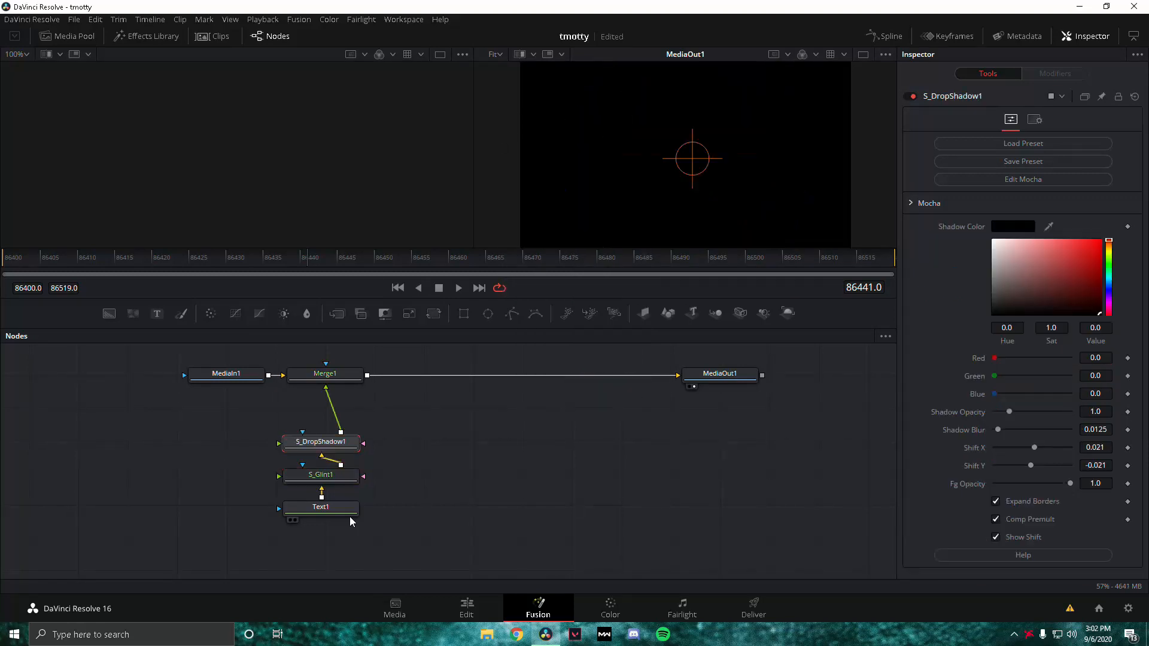
Insert a Transform (Xf) node between S_DropShadow1 and Merge1.
key("shift+space")
type("transform")
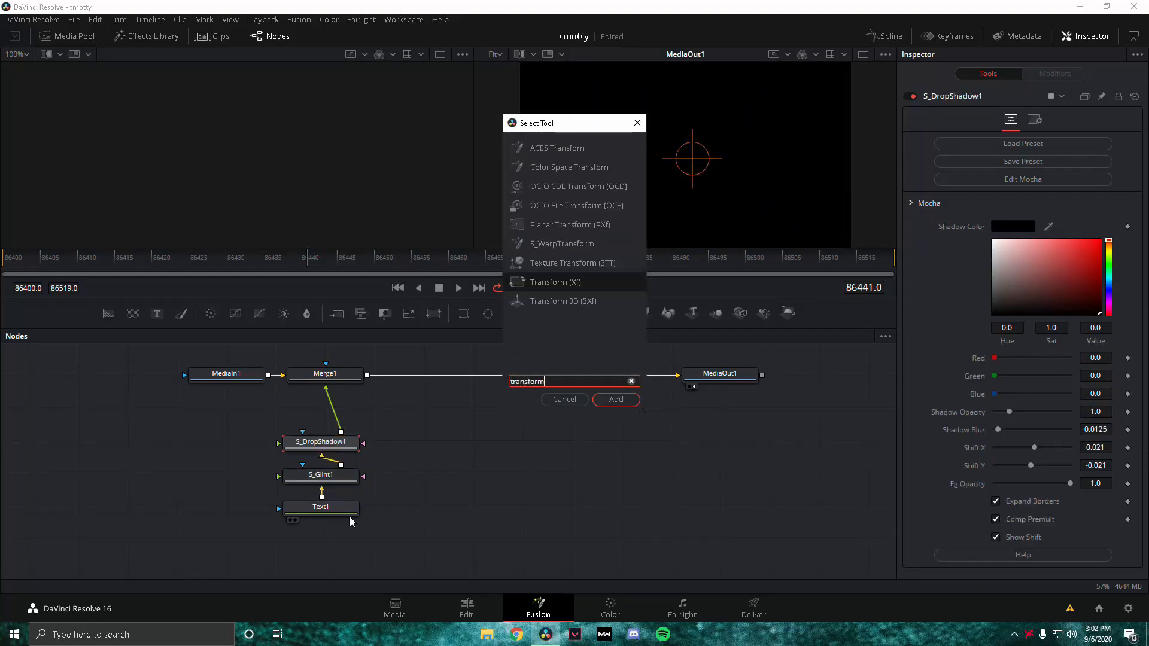
key("Return")
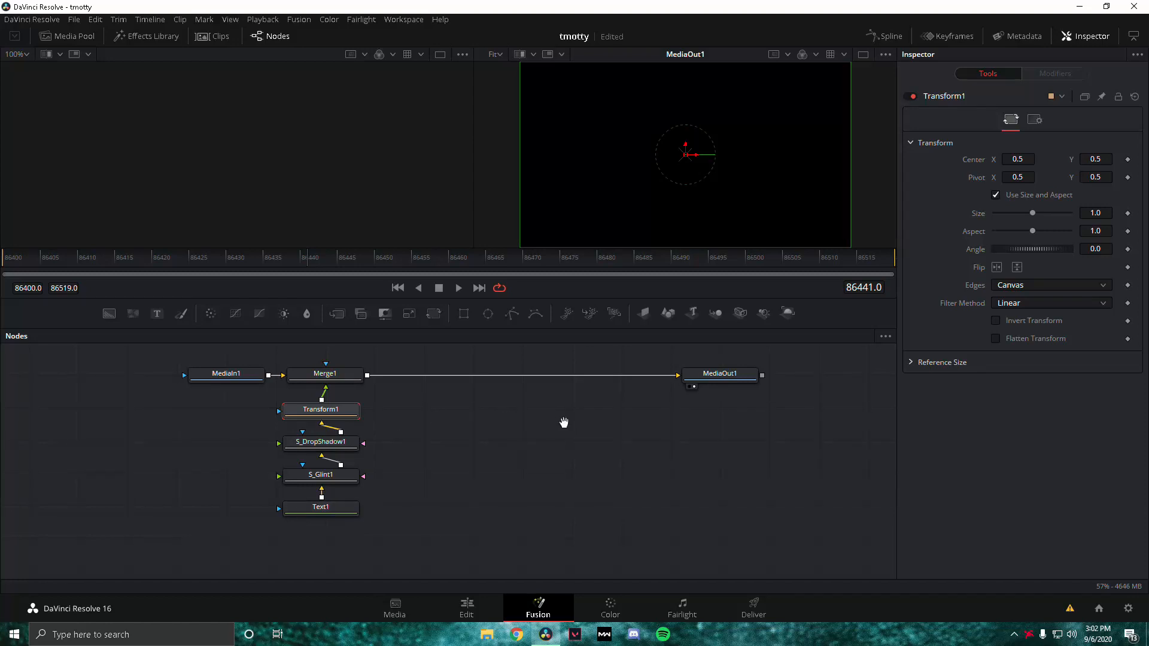
Add a second Merge node on the connection between Merge1 and MediaOut1.
left_click(578, 431)
key("shift+space")
type("merge")
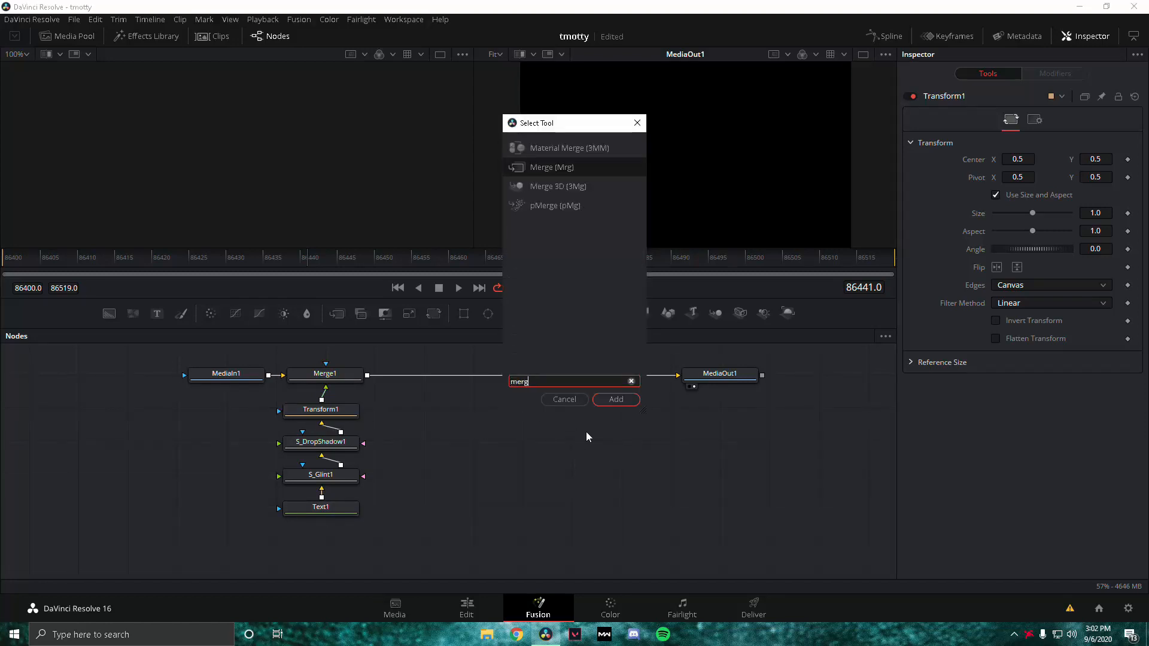
key("Return")
left_click_drag(587, 436, 515, 383)
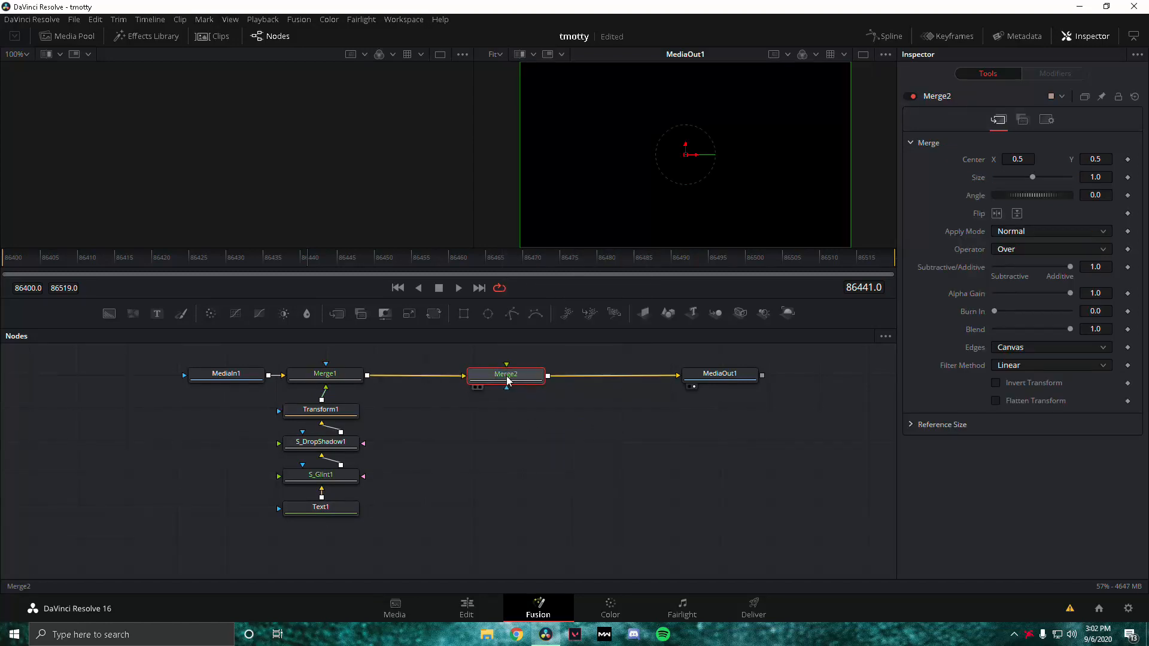
Add a second Text+ node below Merge2 and connect it to Merge2's foreground input, without an extra merge.
key("shift+space")
type("text")
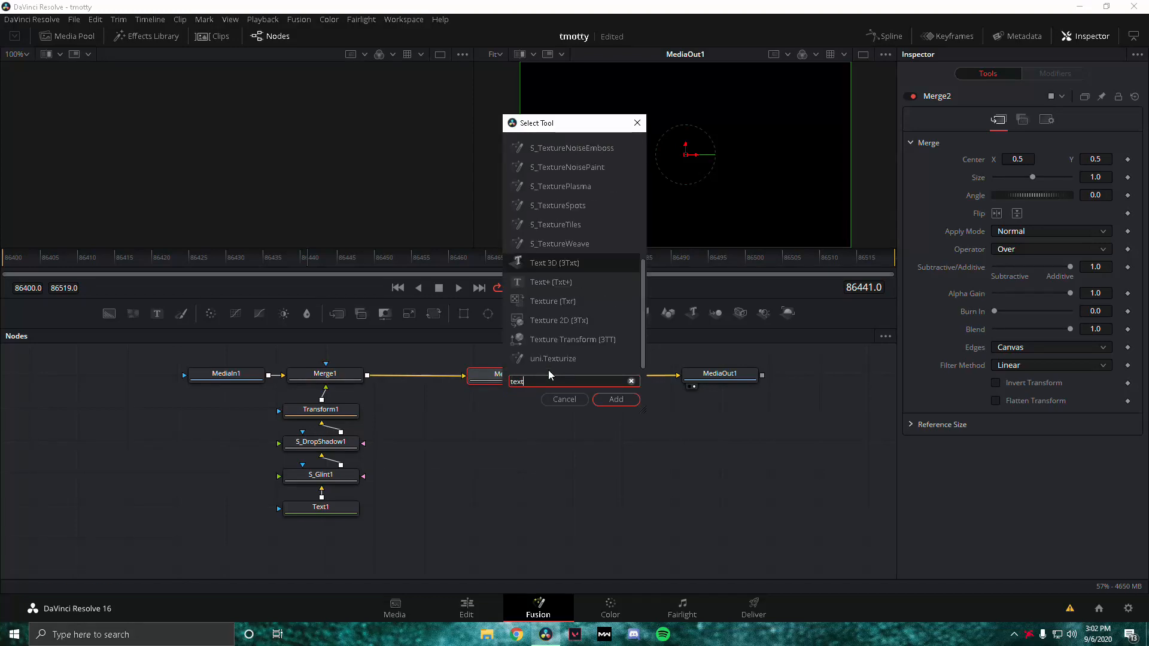
key("Return")
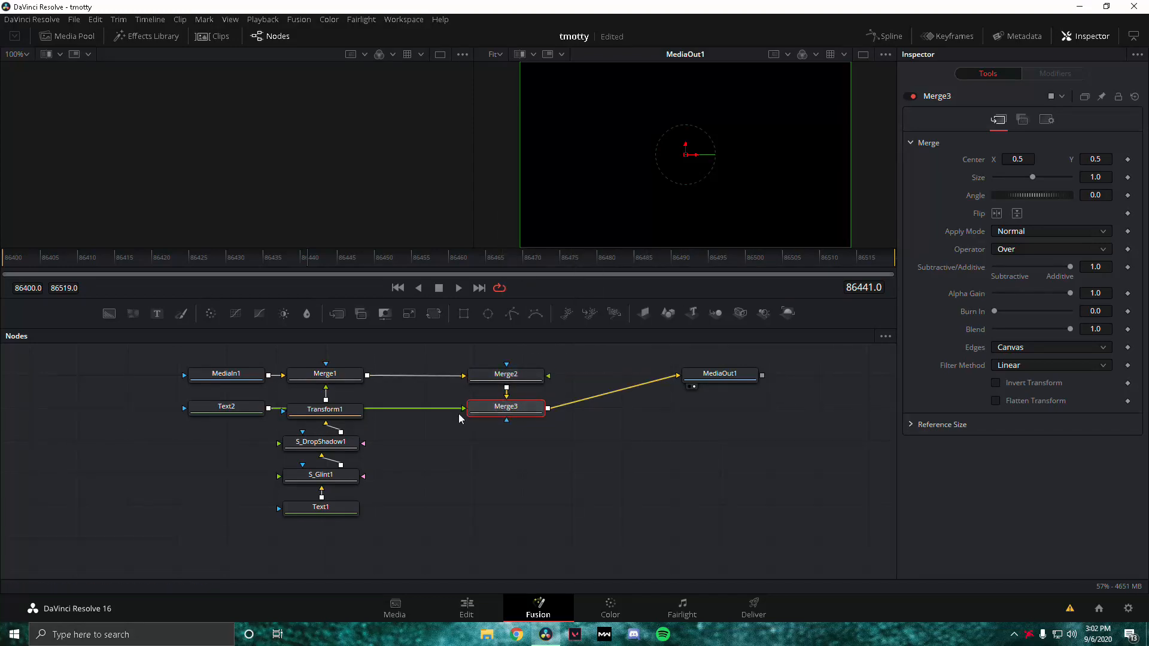
left_click_drag(261, 407, 507, 386)
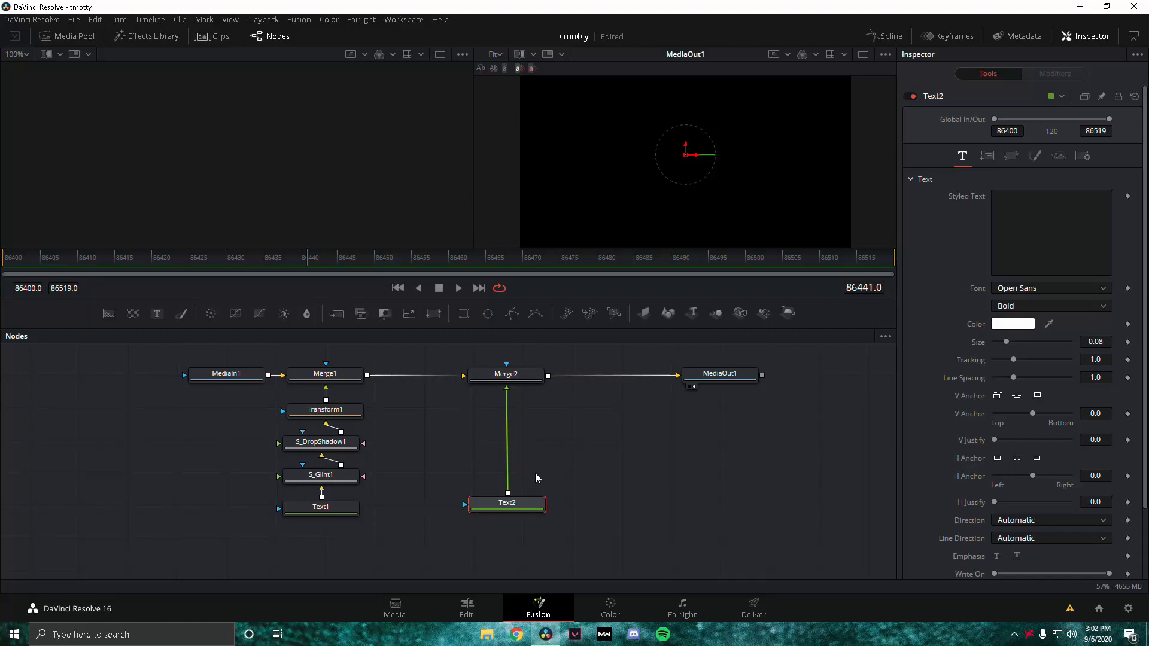
Insert an S_Glow node between Text2 and Merge2.
key("shift+space")
type("text")
key("BackSpace")
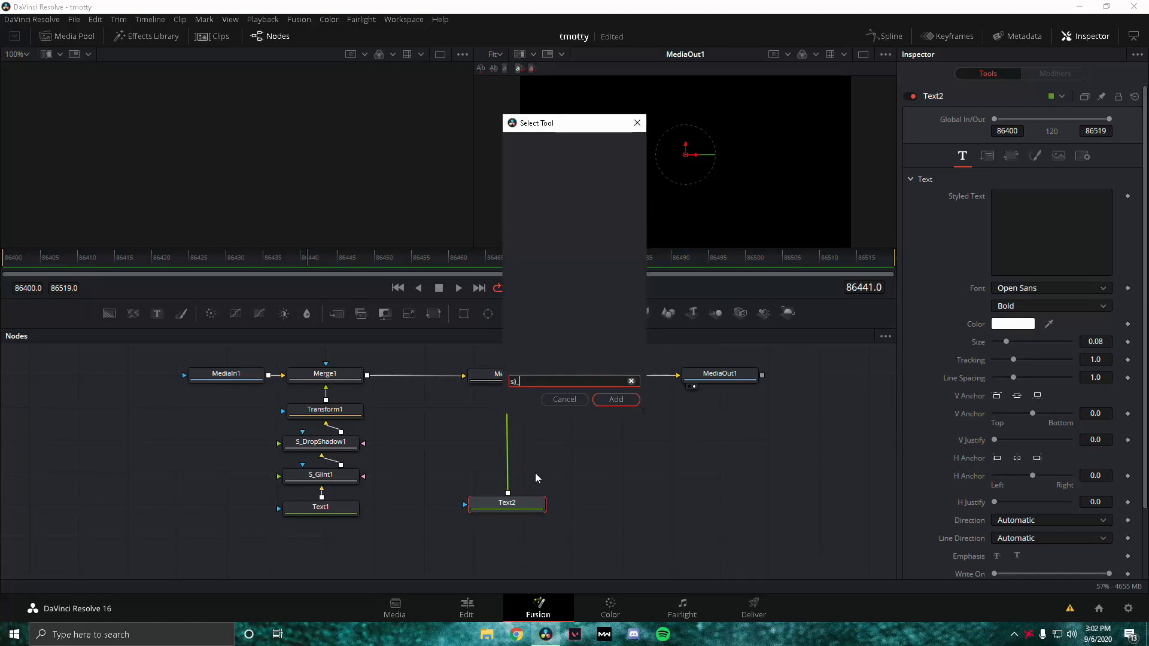
type("s_glow")
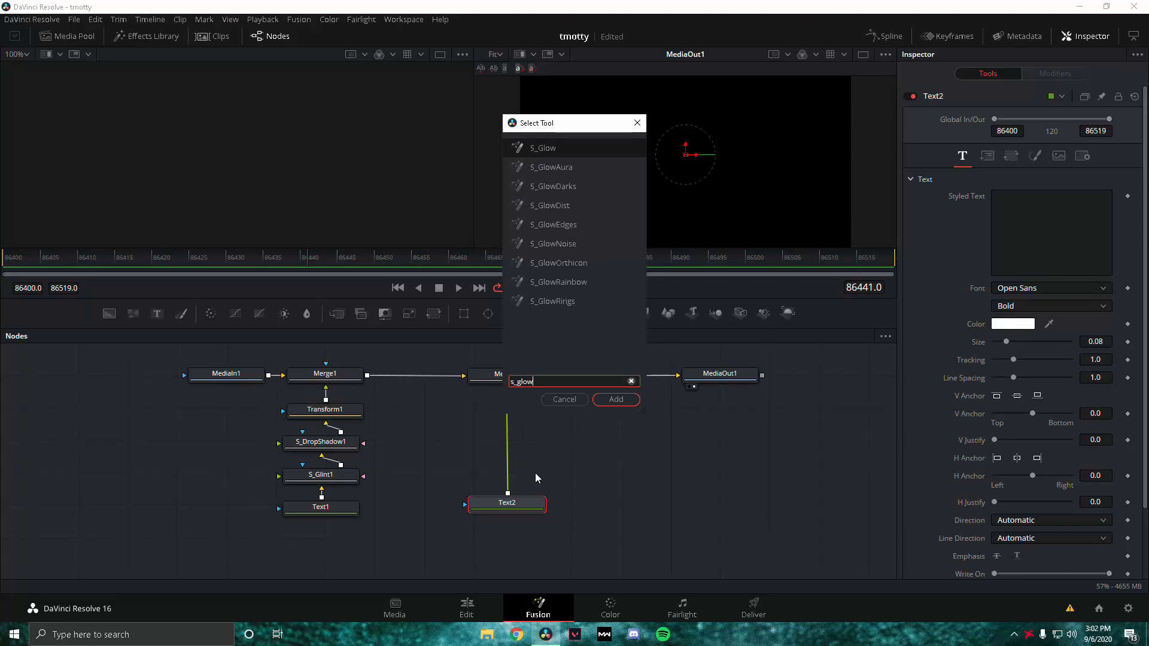
key("Return")
Insert a Transform node between S_Glow1 and Merge2.
key("shift+space")
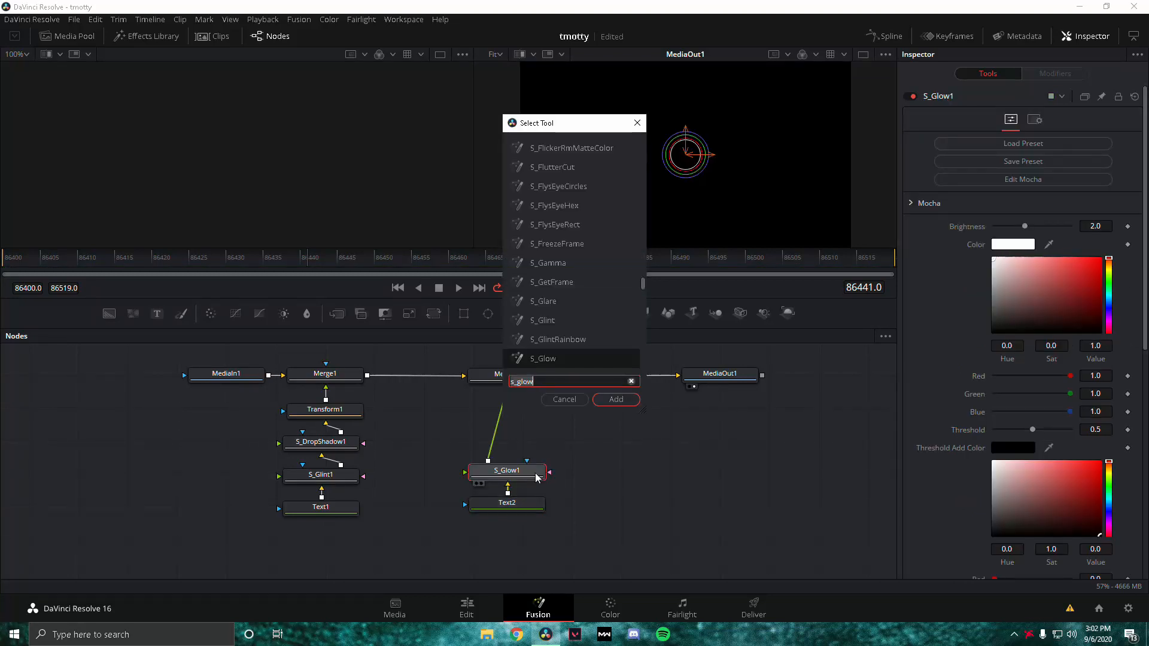
type("transform")
key("Return")
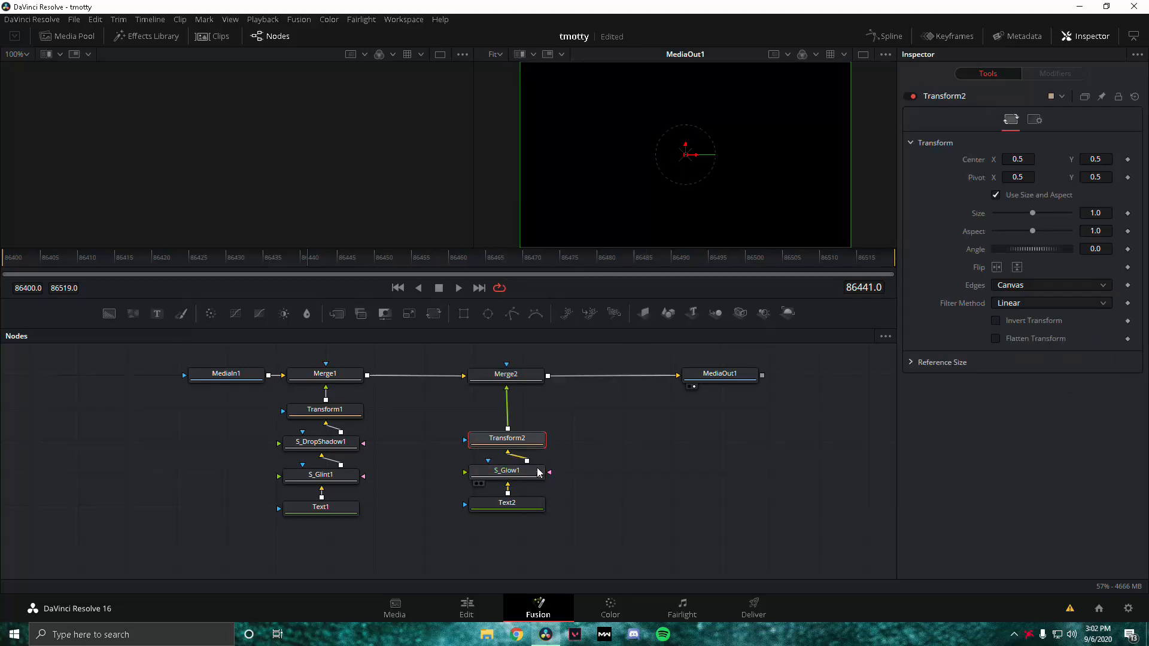
left_click(599, 455)
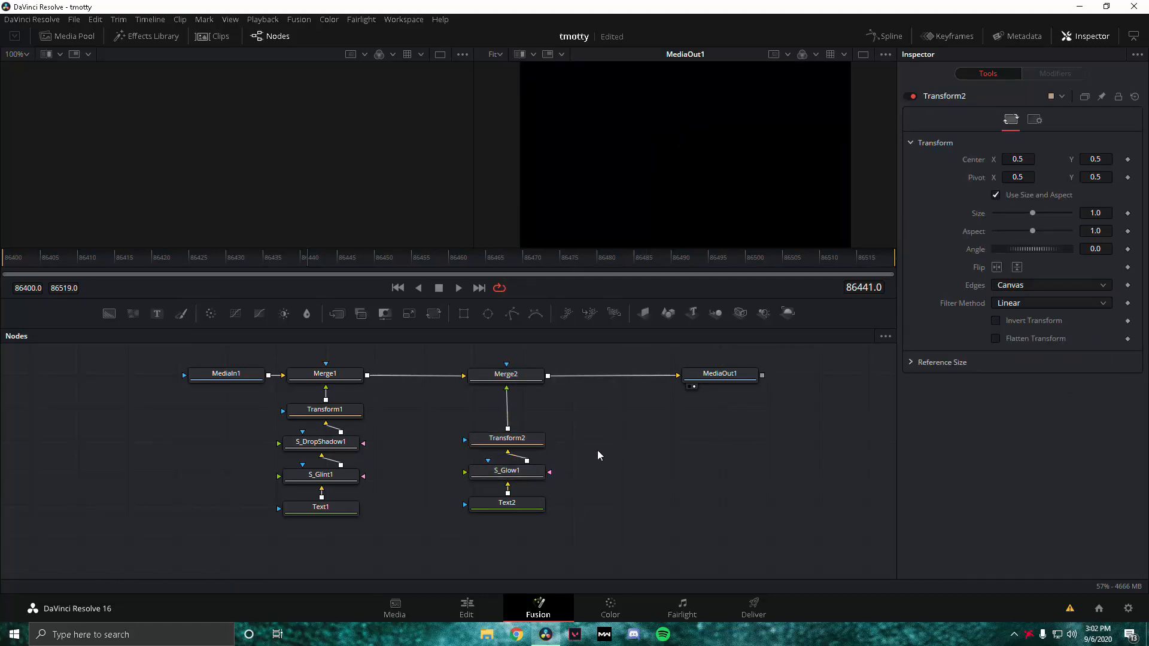
Set the brightness of the S_Glow1 node to 0.7.
left_click(309, 444)
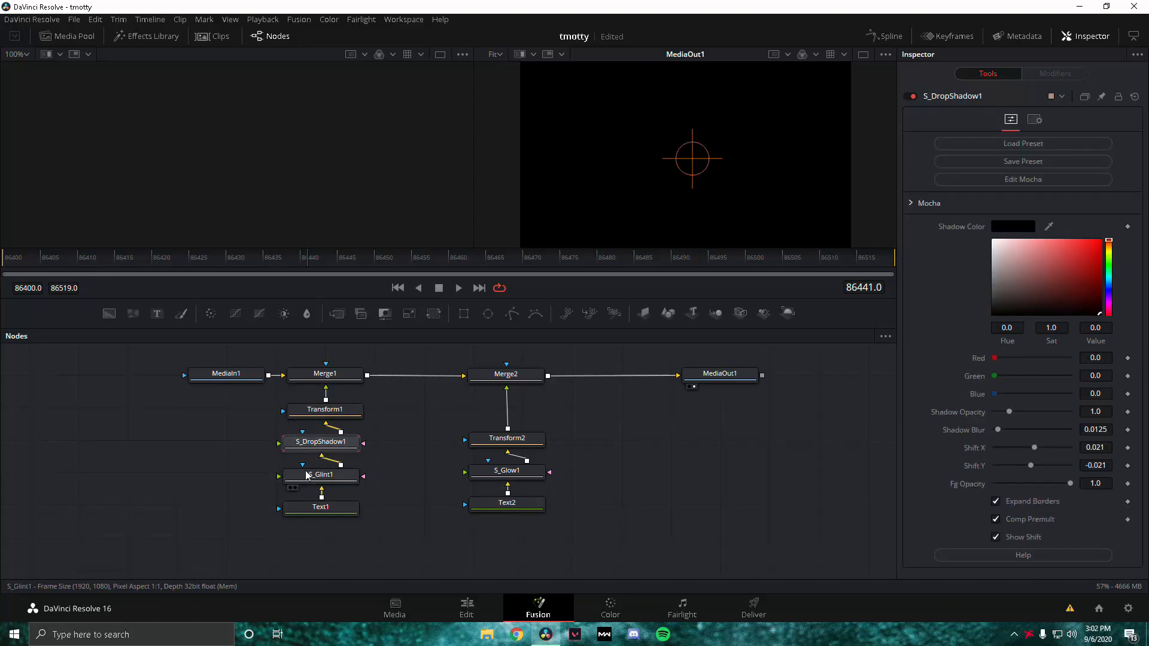
left_click(315, 474)
left_click(532, 473)
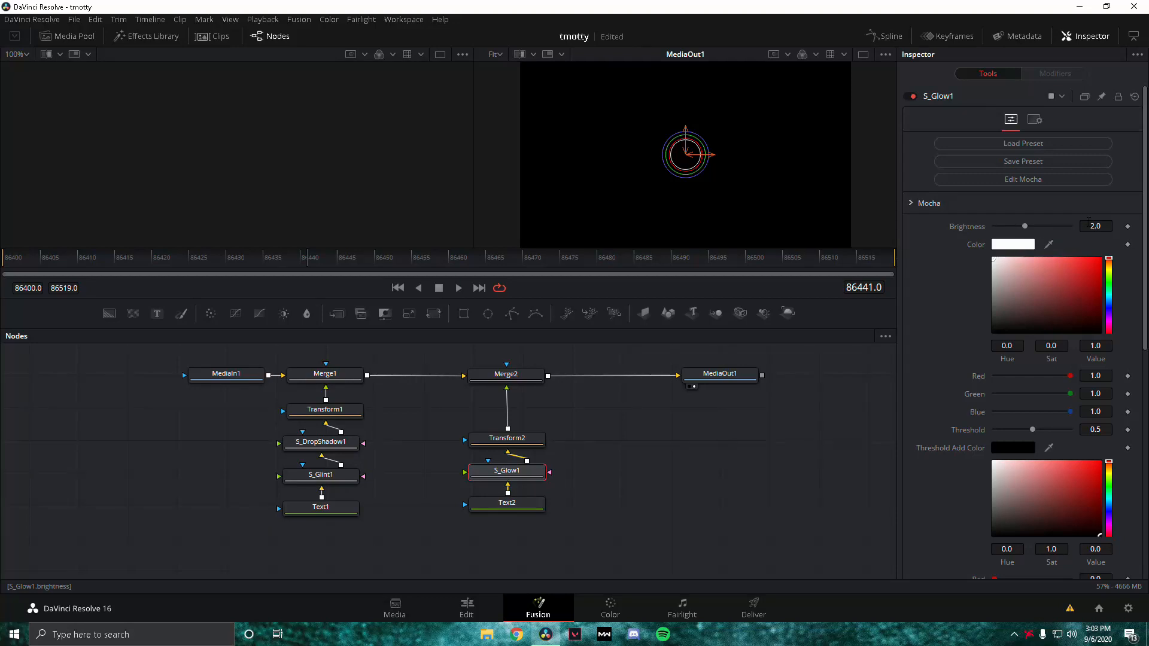
scroll(1045, 248, "down", 10)
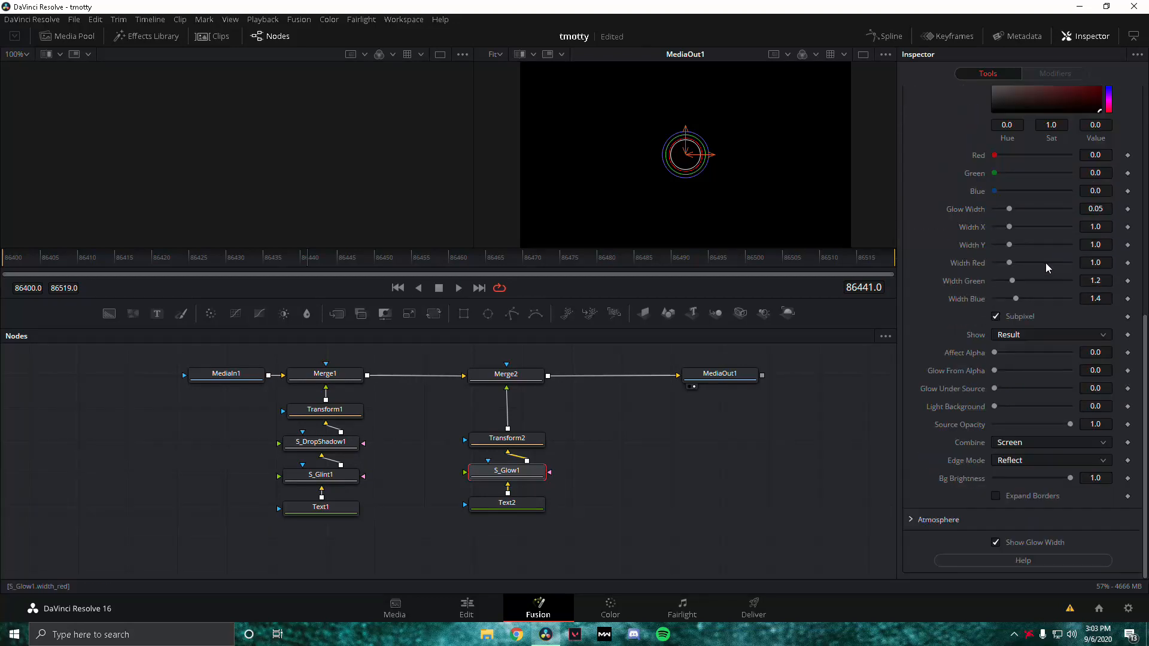
scroll(1047, 263, "up", 10)
left_click(1095, 226)
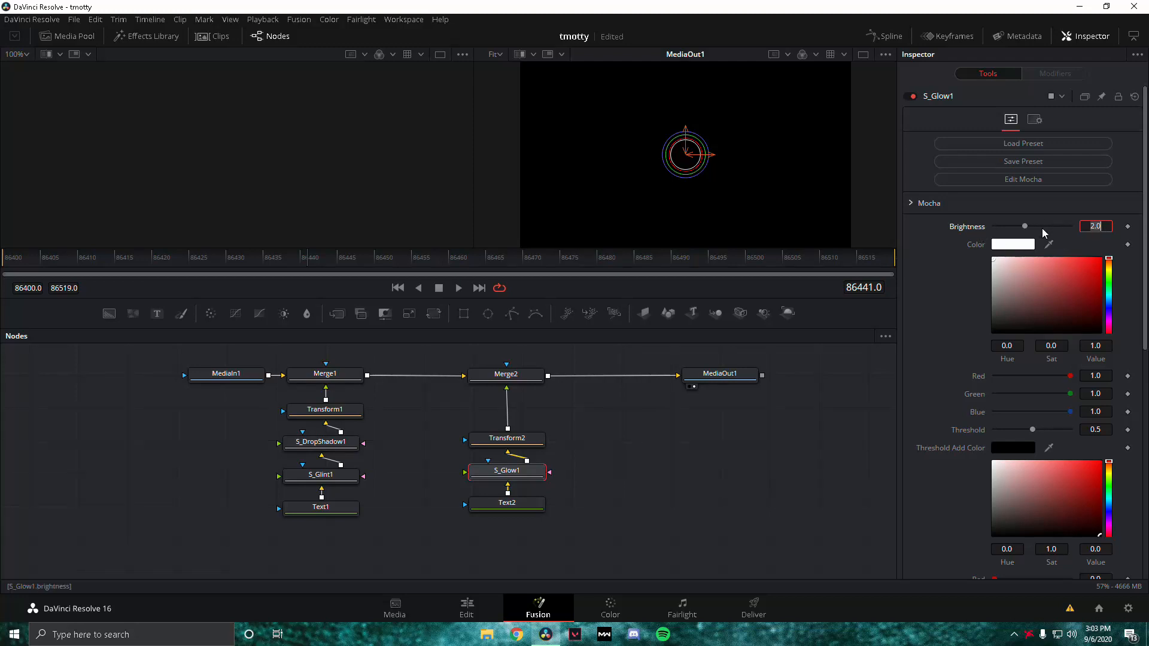
type("0.7")
key("Tab")
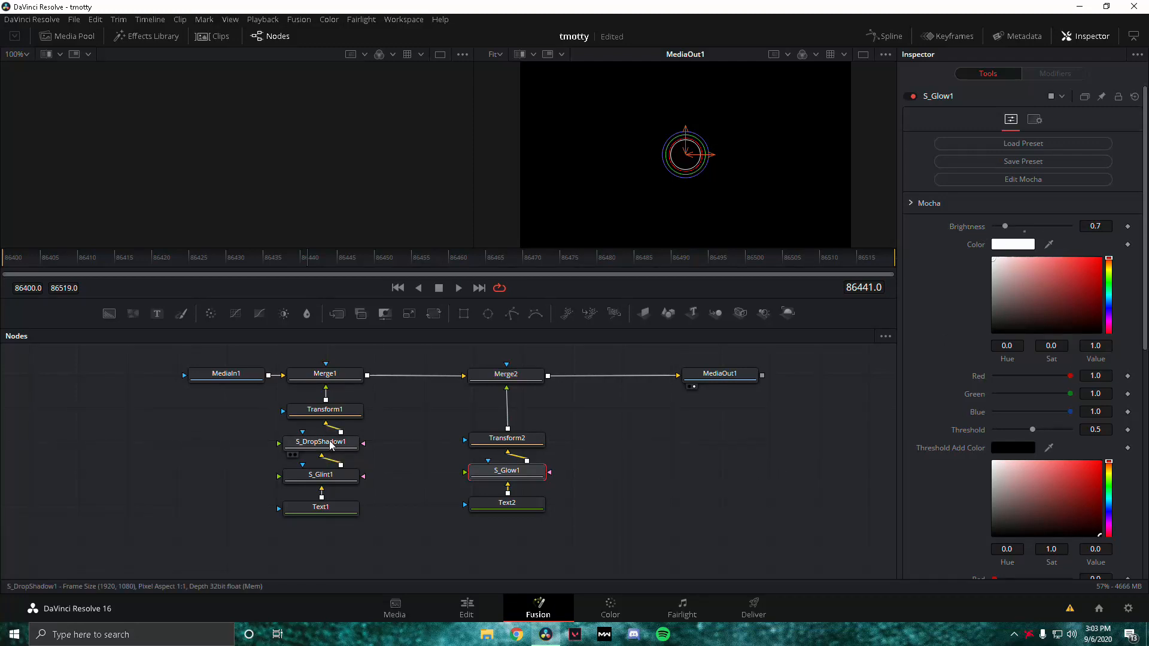
Load a preset on S_DropShadow1 that gives a red shadow with zero blur, Shift X of about 0.002 and Shift Y of 0.
left_click(322, 443)
left_click(980, 145)
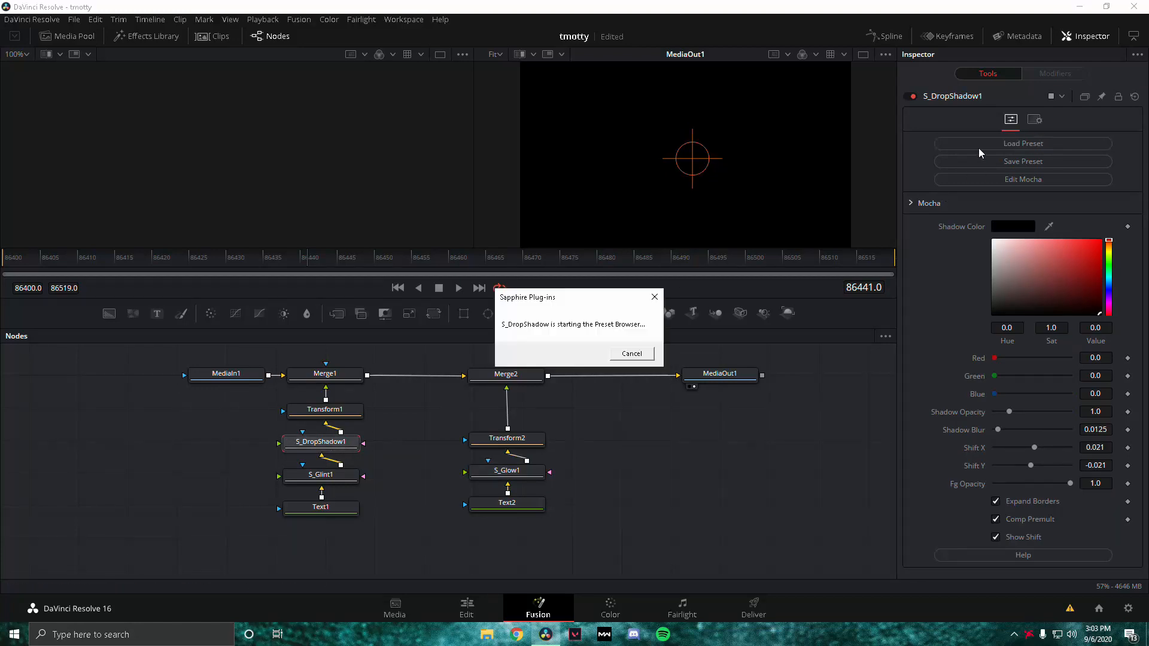
left_click(633, 355)
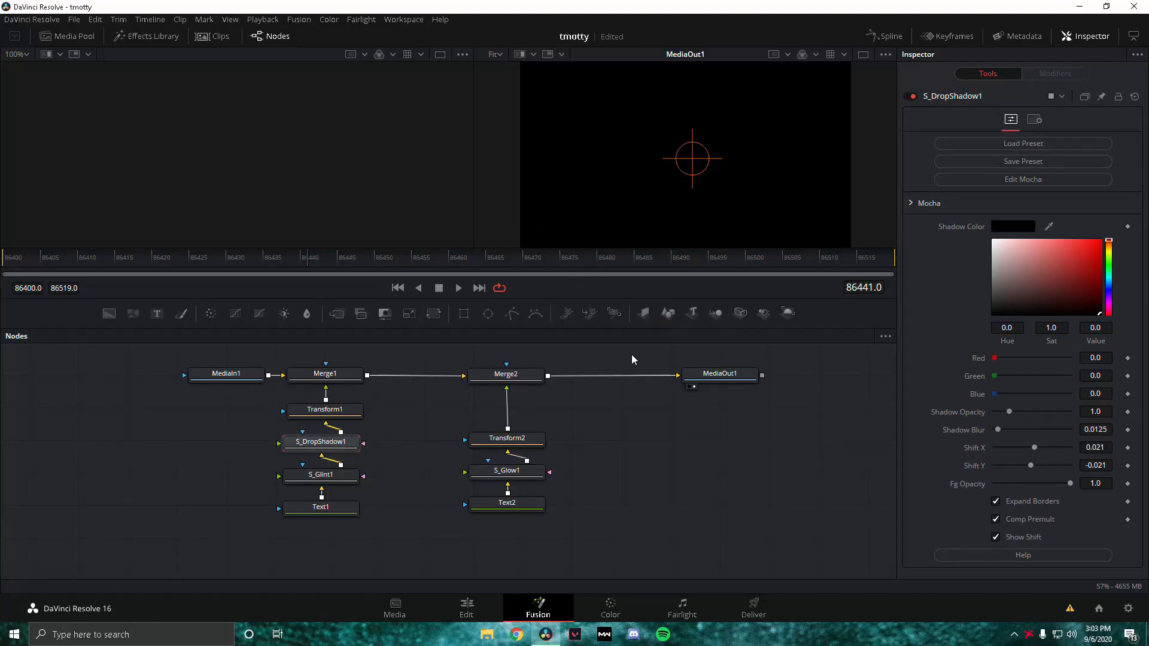
left_click(1021, 143)
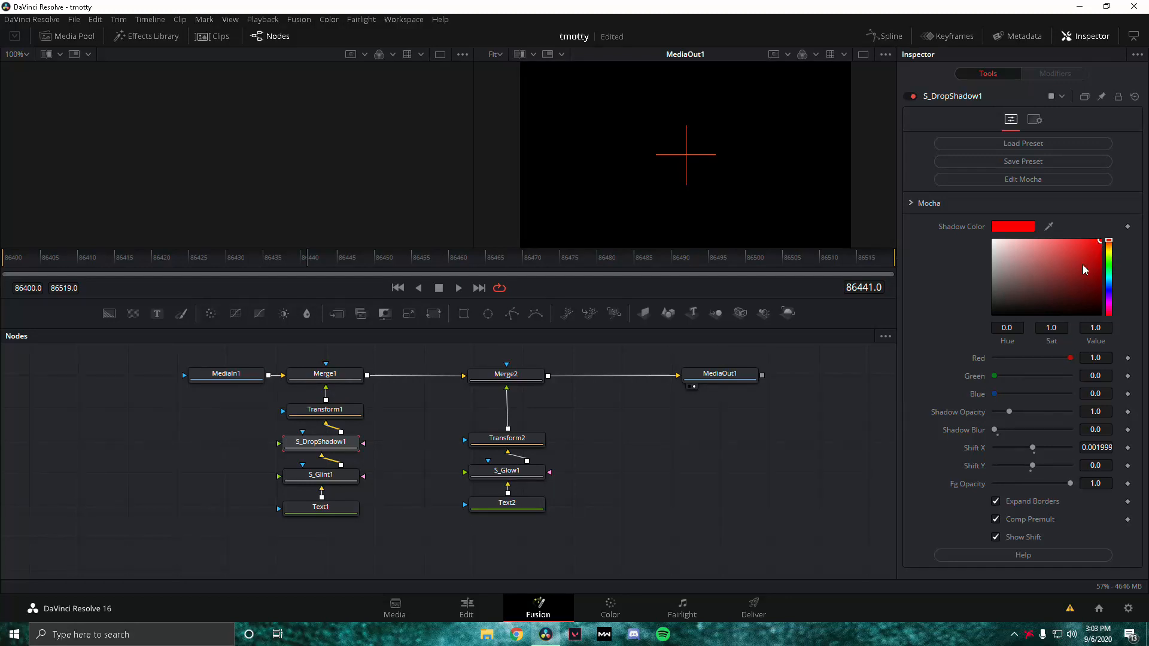
Load the "tmotty glint (updated)" preset on the S_Glint1 node.
left_click(322, 477)
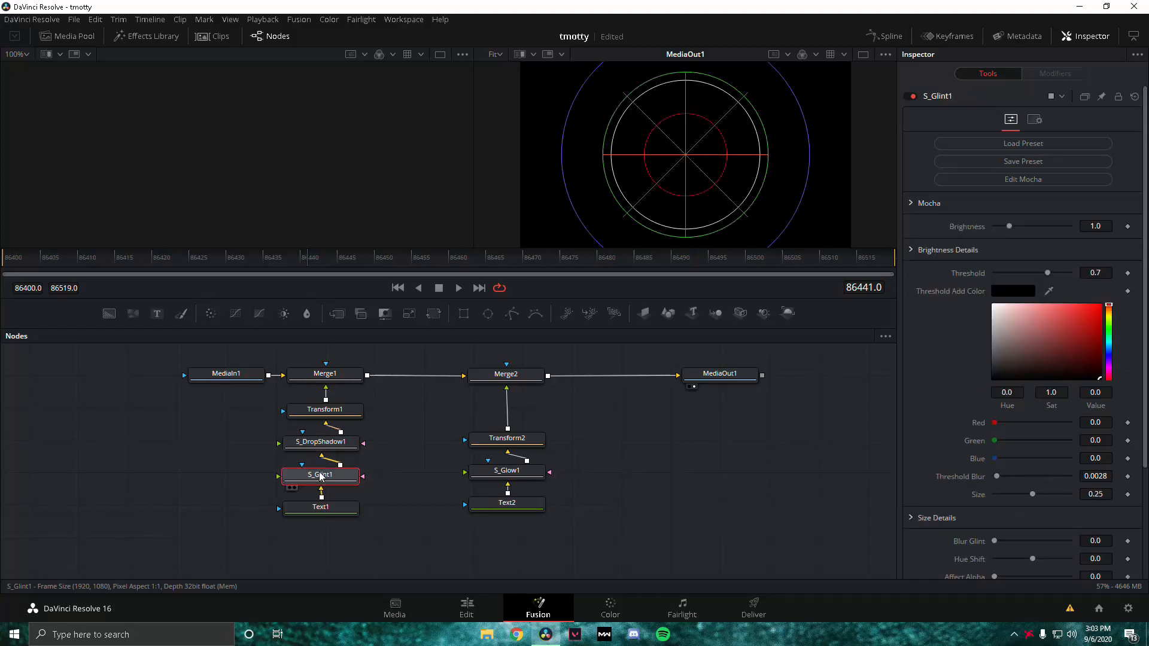
left_click(1024, 144)
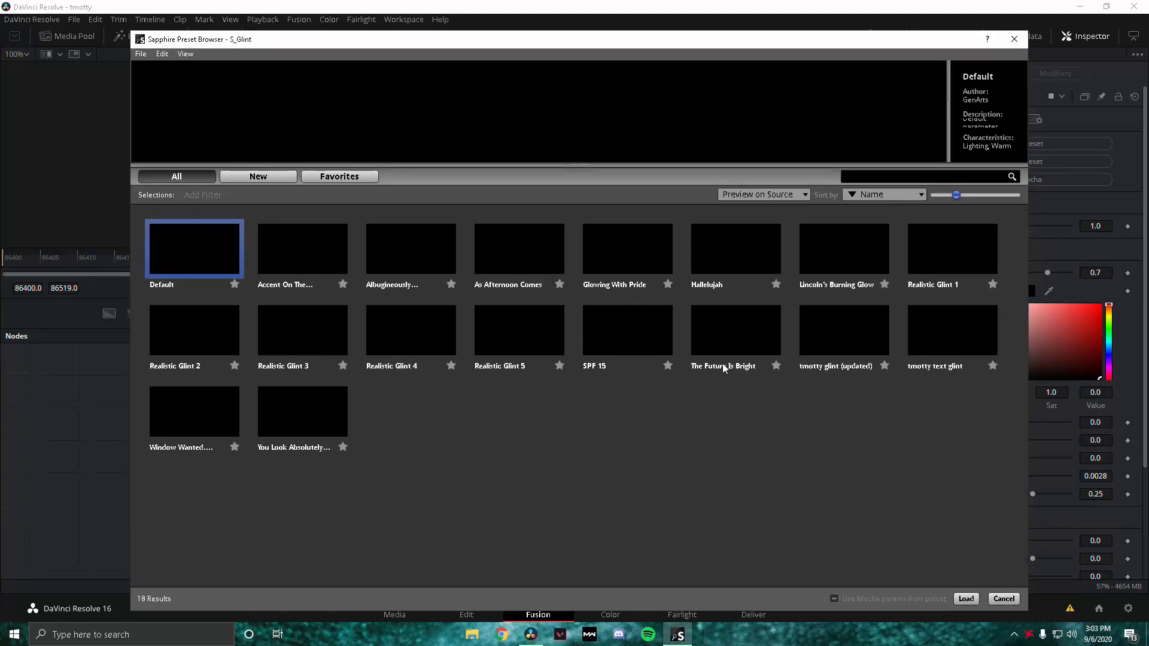
left_click(847, 337)
left_click(965, 600)
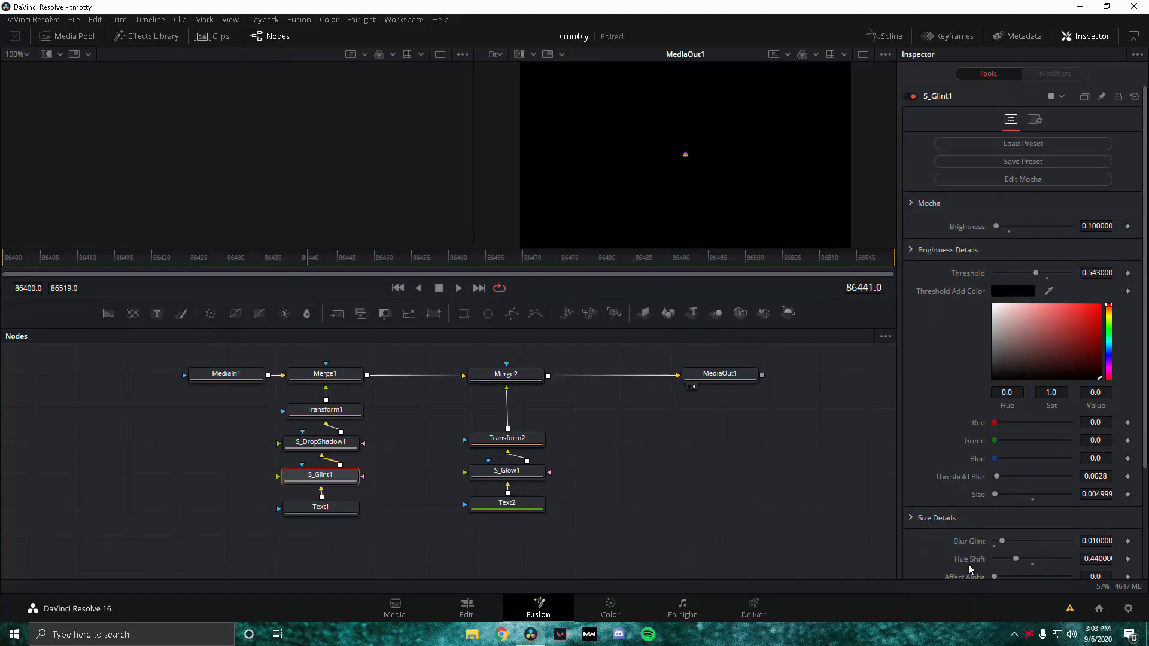
Review the S_Glint1 parameters from brightness and threshold through size, blur glint, hue shift and background brightness.
scroll(975, 444, "down", 3)
scroll(975, 444, "down", 2)
scroll(975, 444, "up", 2)
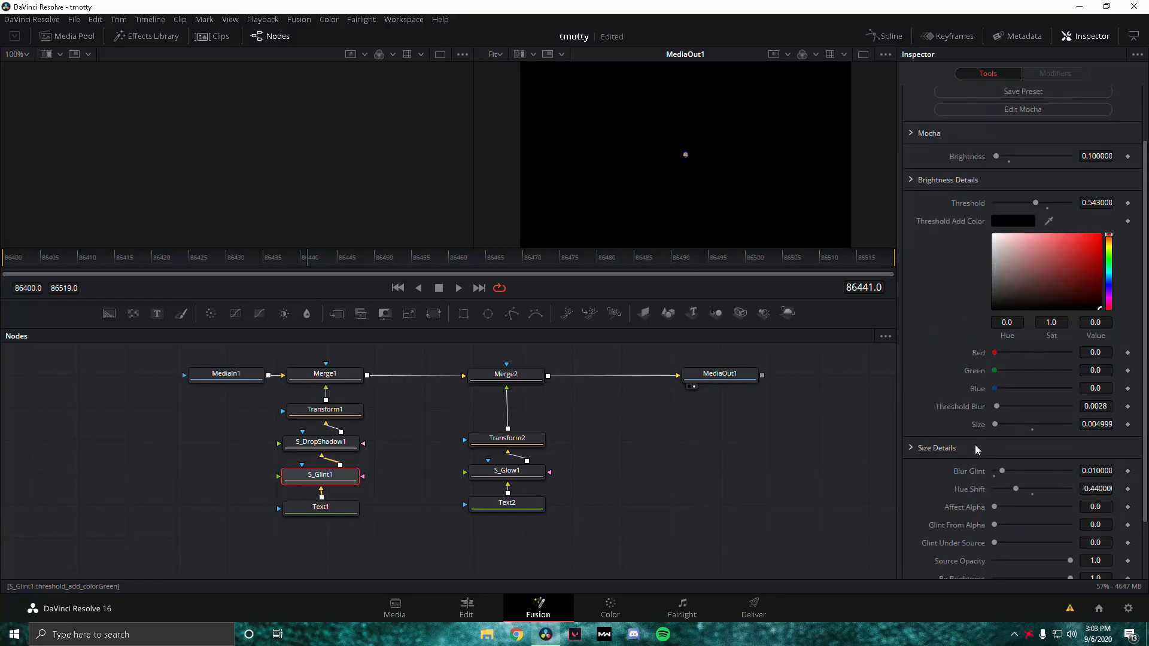
scroll(977, 450, "down", 2)
scroll(977, 450, "up", 2)
scroll(1106, 428, "down", 2)
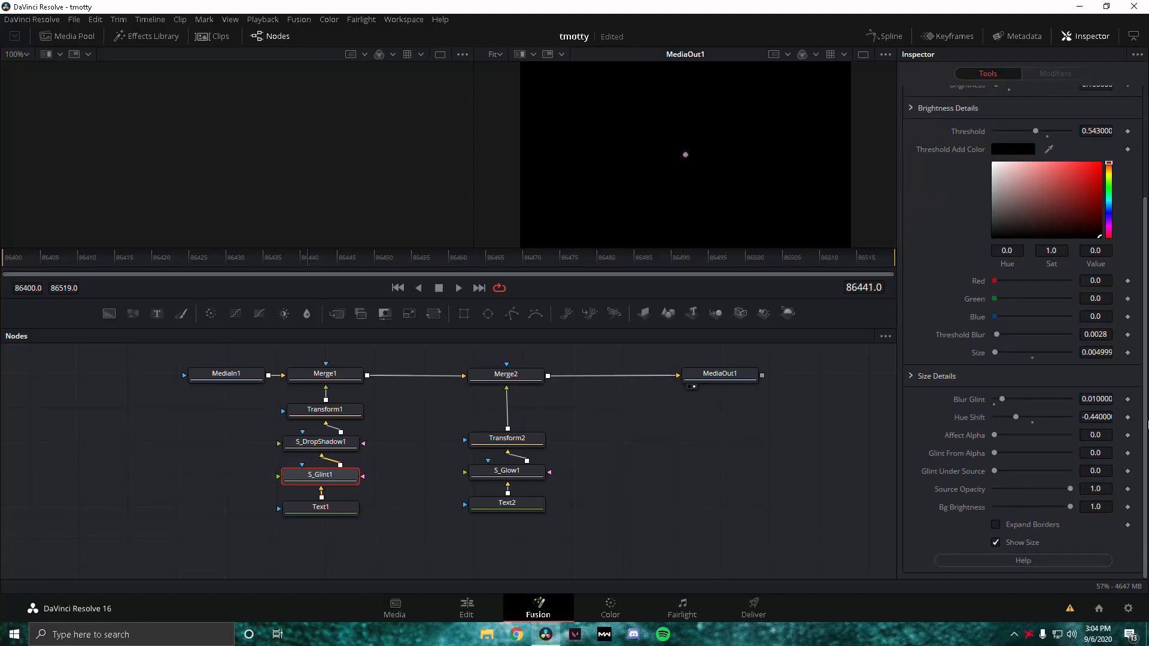
left_click_drag(1146, 423, 1147, 377)
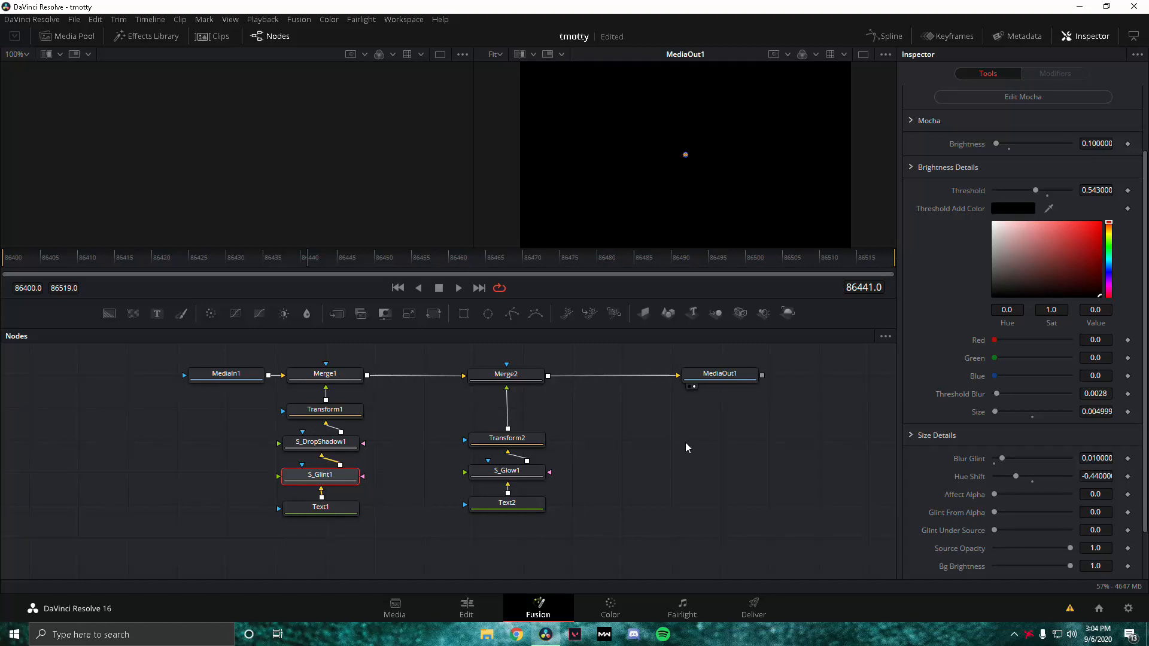
Enter "chop" as the styled text of Text1 and set its font to Old London.
left_click(301, 513)
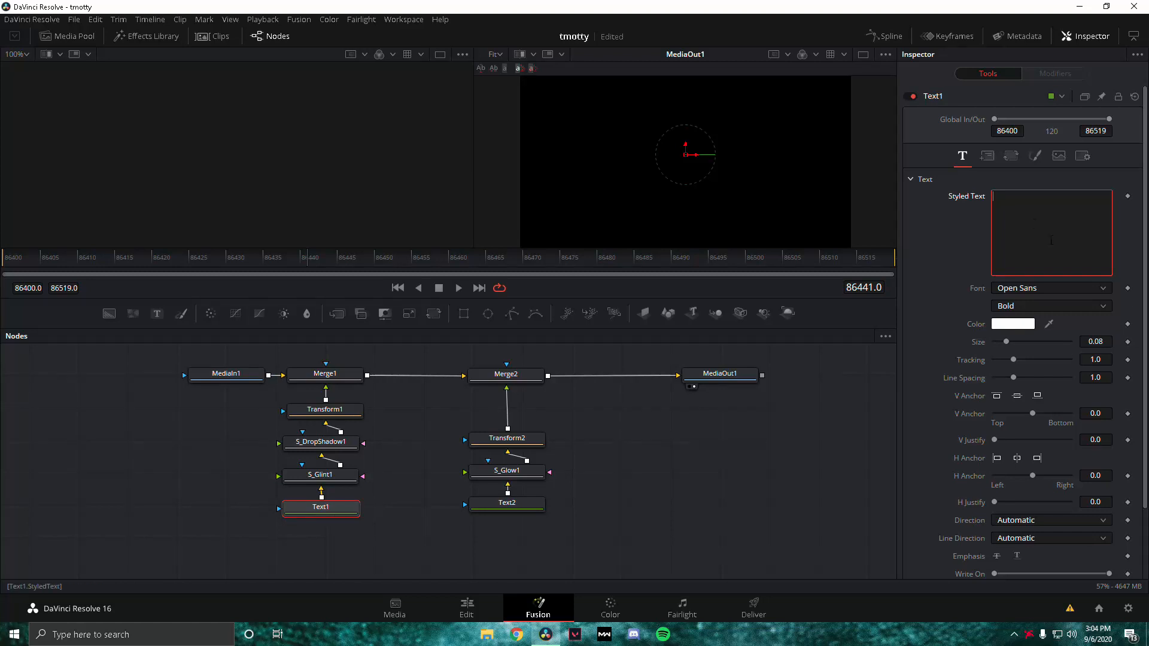
type("op")
left_click(1047, 290)
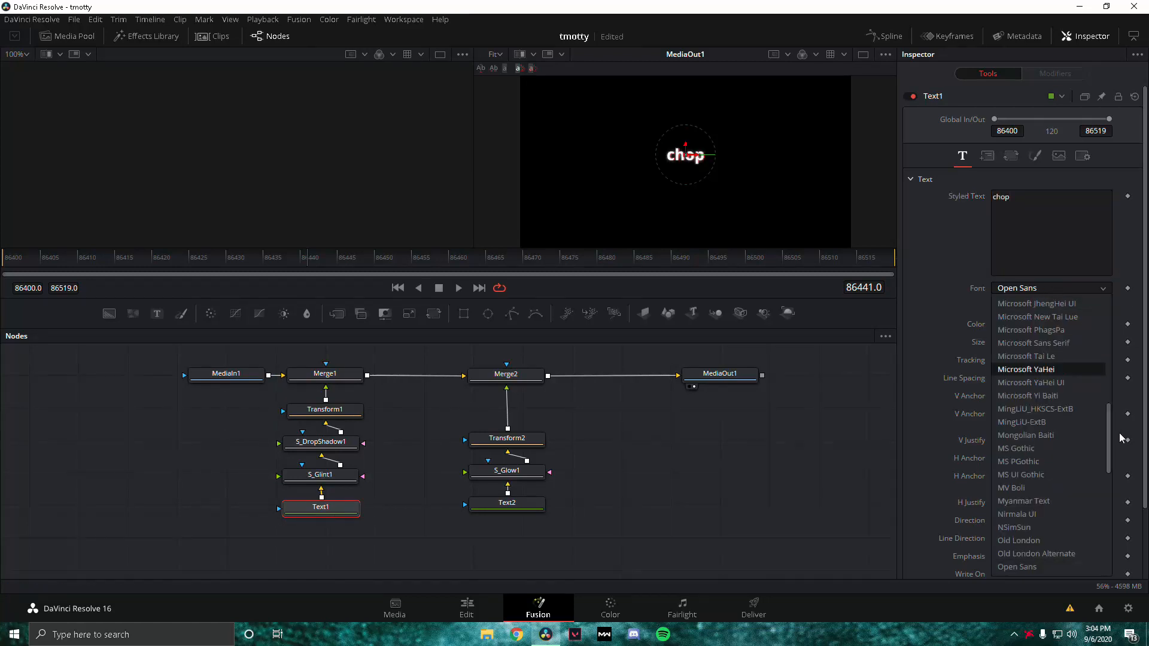
left_click_drag(1111, 433, 1107, 547)
left_click_drag(1100, 590, 1104, 461)
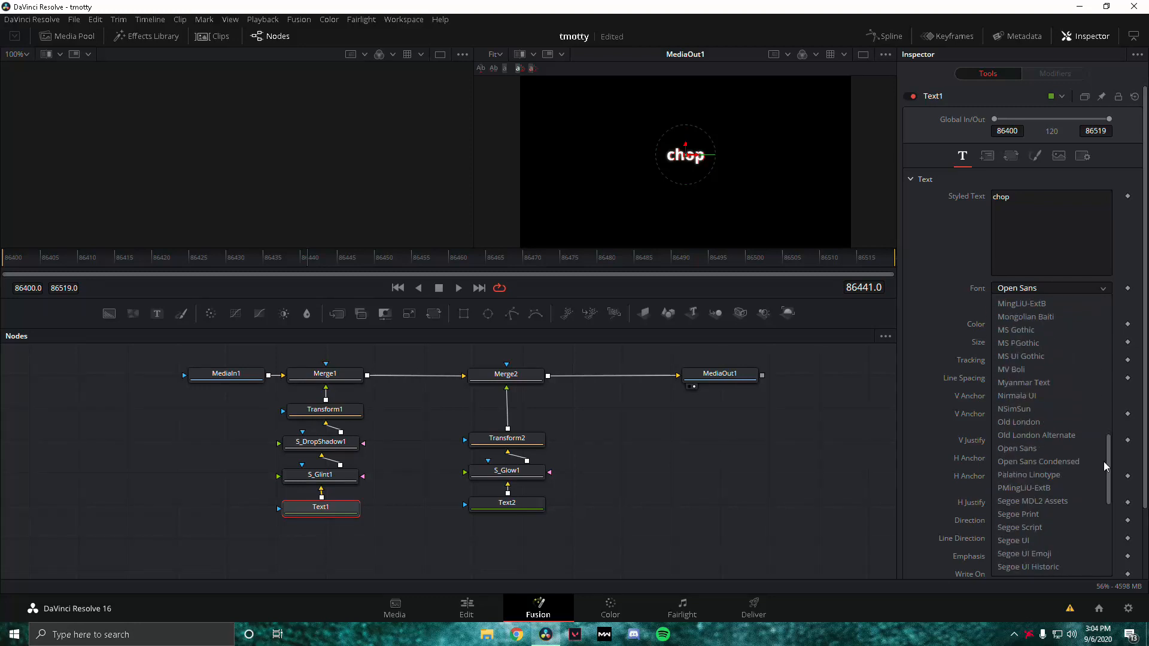
left_click(1058, 418)
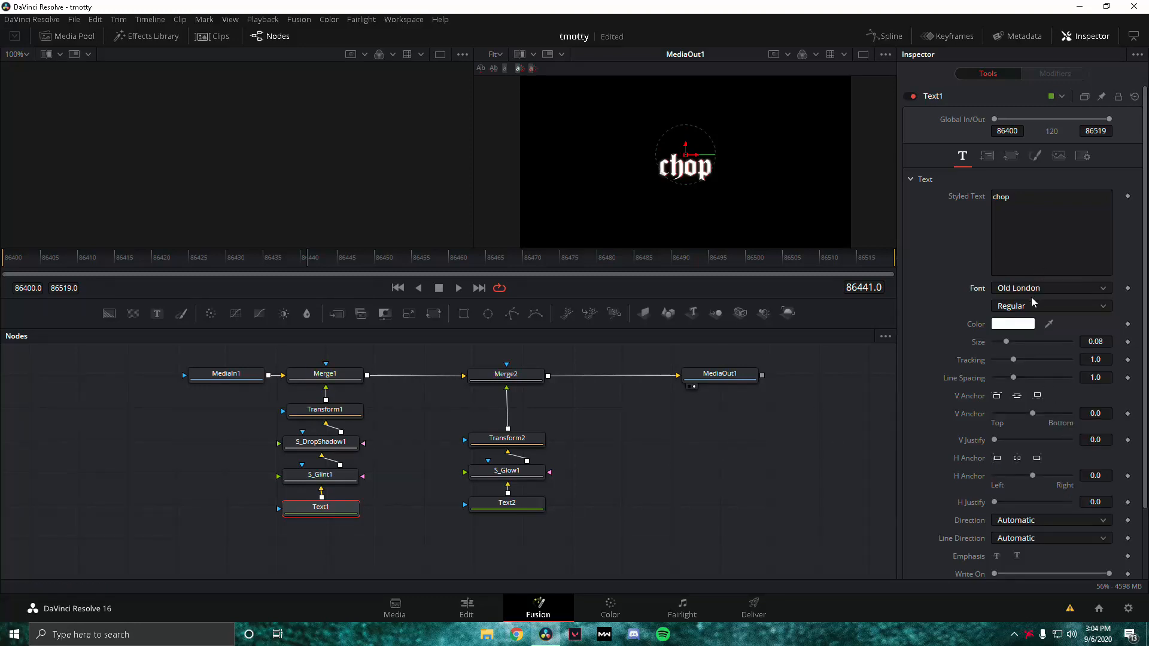
Enlarge the "chop" text to size 0.185 and move it up to the vertical centre of the frame.
left_click_drag(1008, 343, 1023, 346)
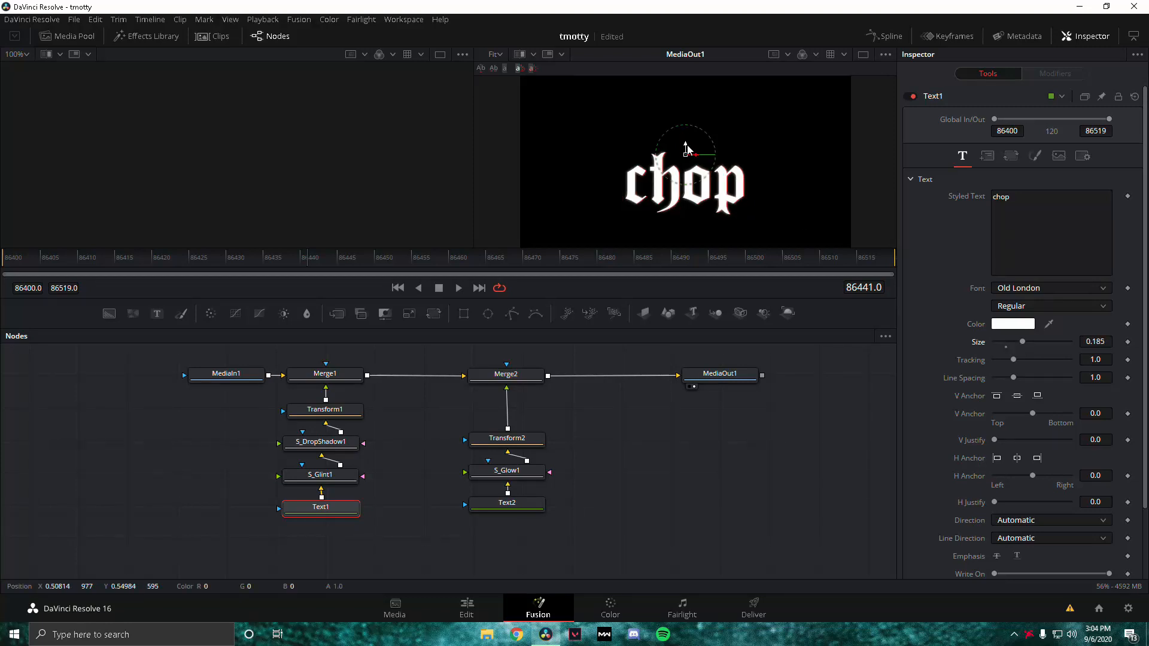
left_click_drag(687, 146, 685, 115)
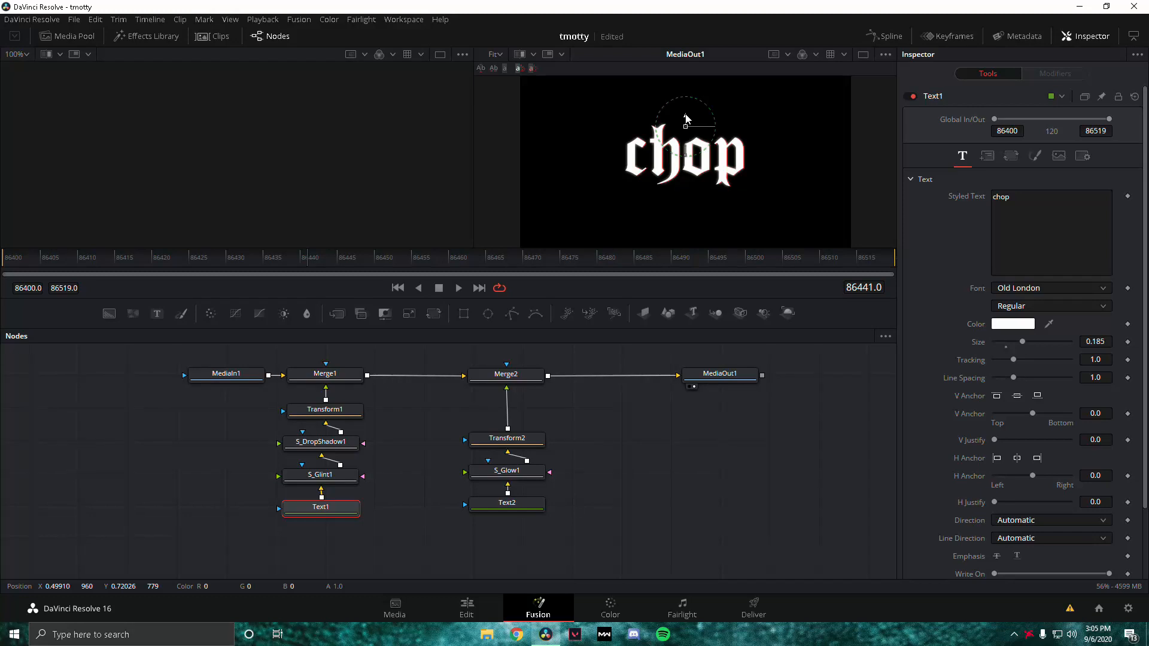
Try the "chop" text without the S_Glint1 node to compare its edges up close, and undo the node's deletion.
scroll(741, 164, "up", 8)
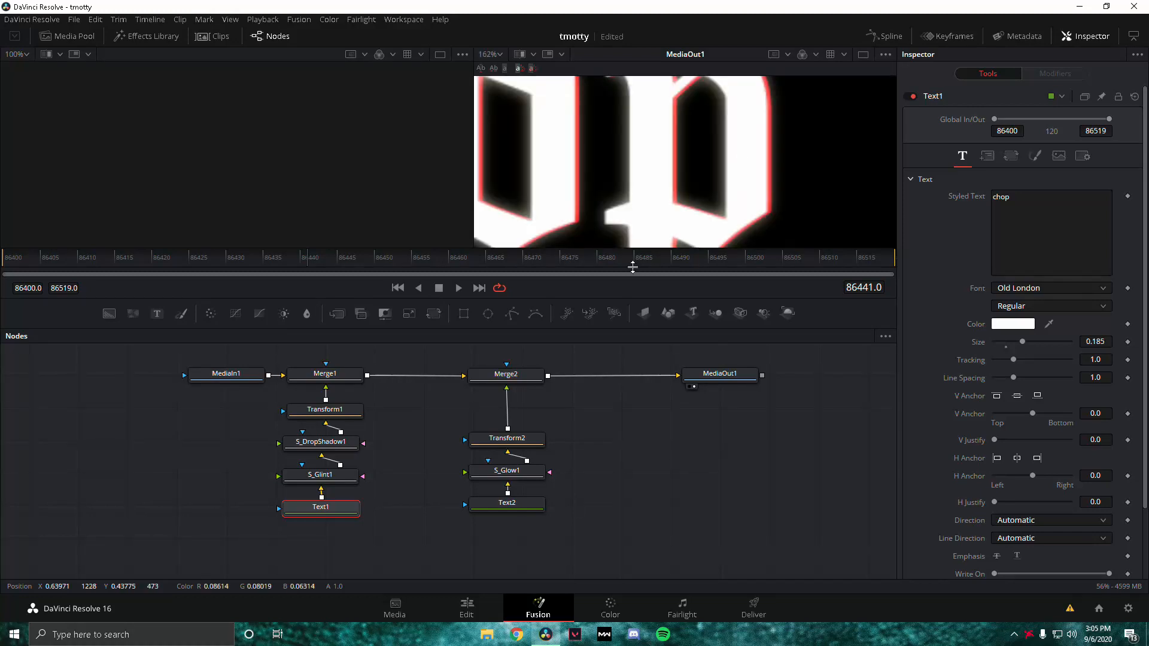
left_click(306, 477)
key("Delete")
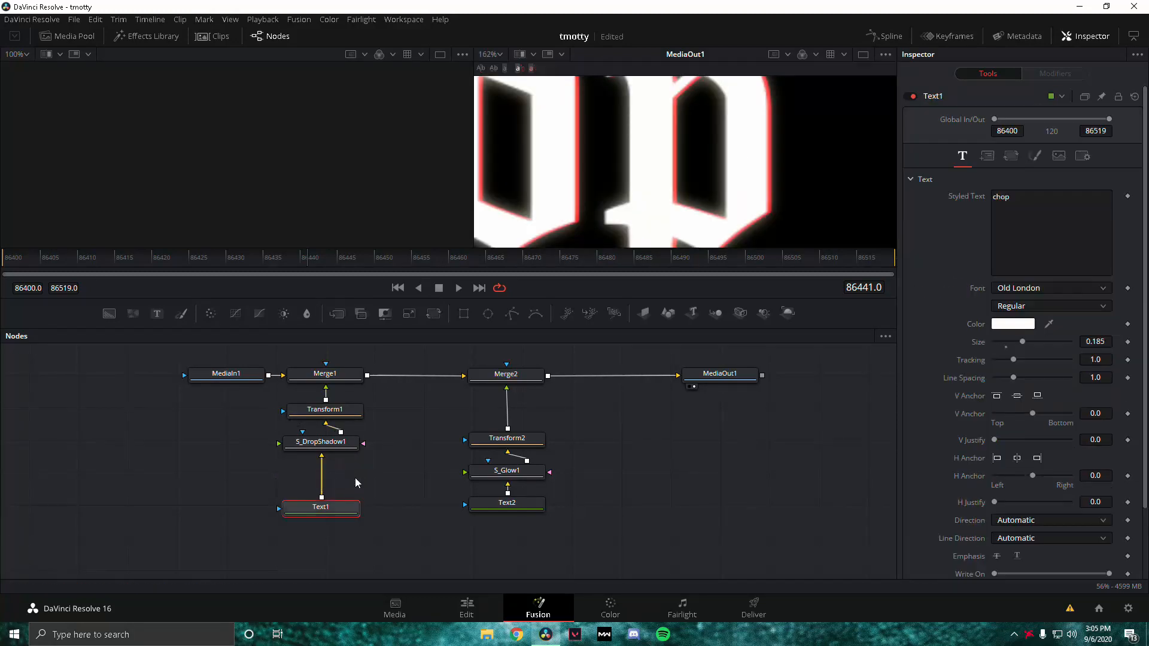
key("ctrl+z")
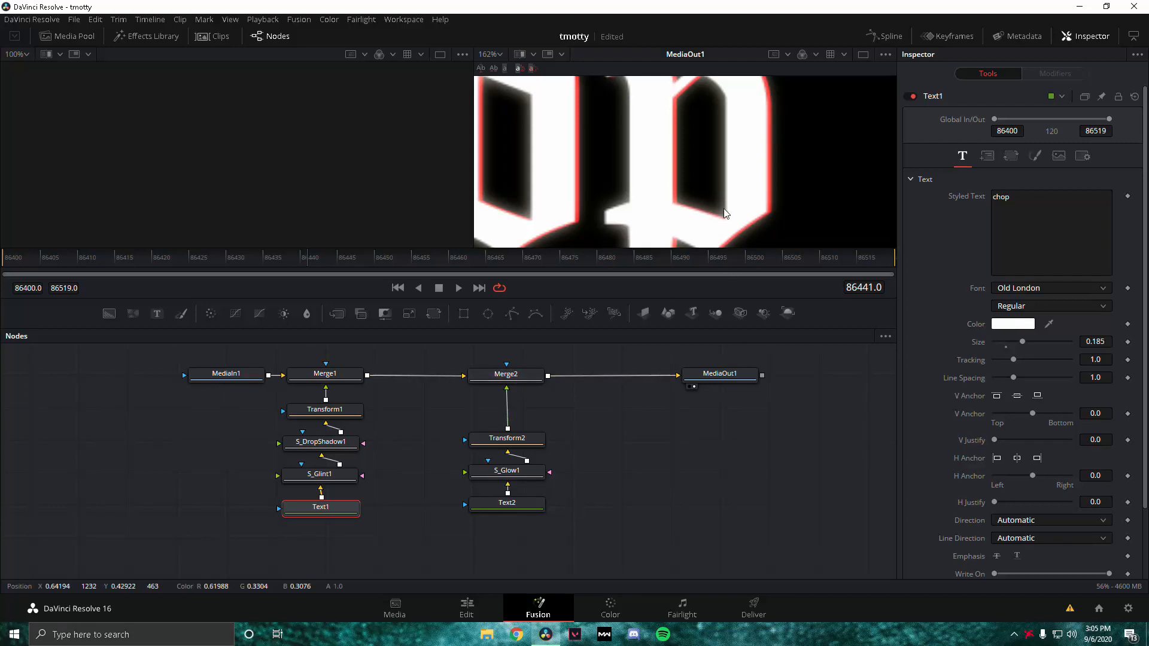
scroll(693, 225, "down", 5)
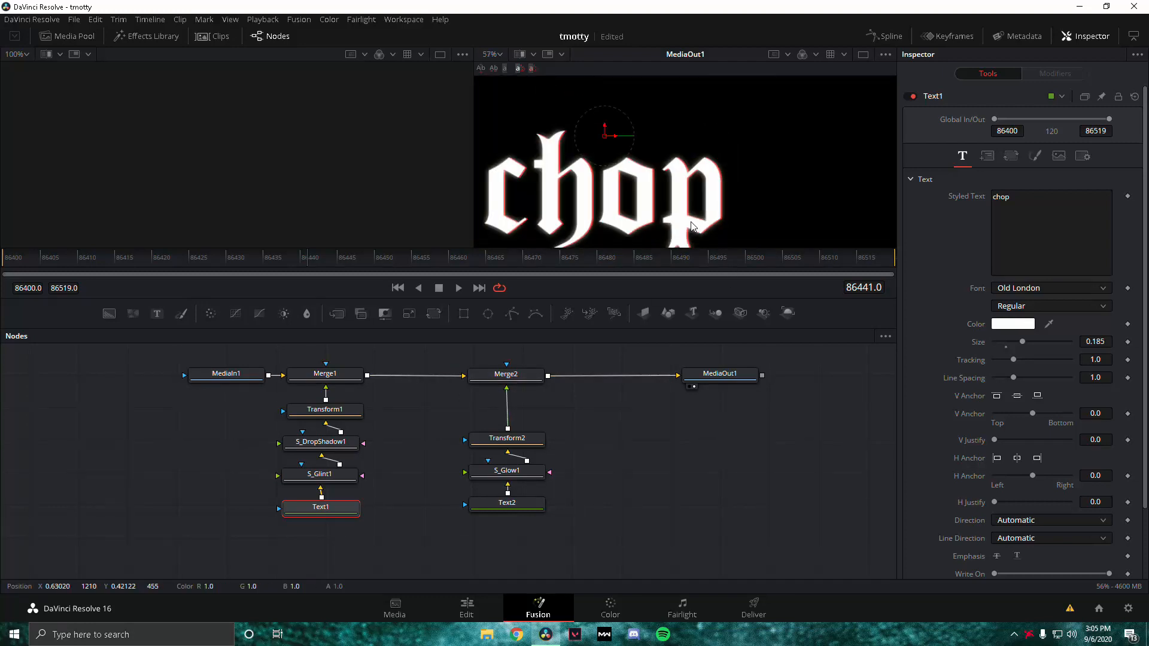
left_click_drag(692, 222, 763, 178)
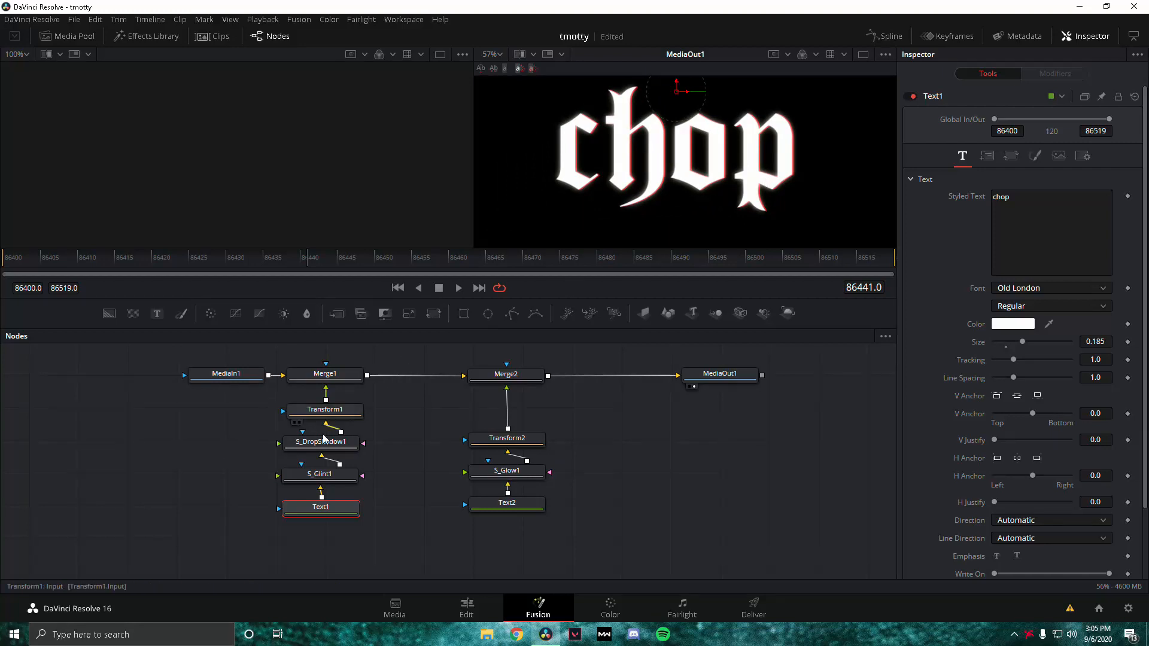
Raise the brightness of the S_Glint1 node to about 0.709.
left_click(327, 475)
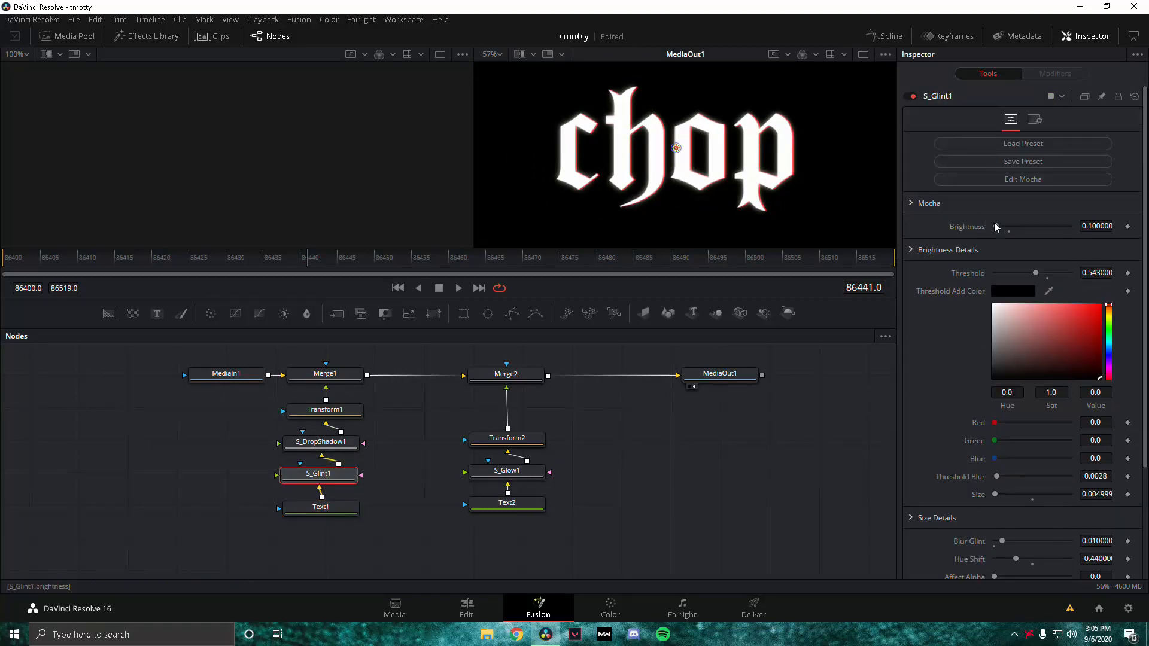
left_click_drag(996, 227, 1005, 227)
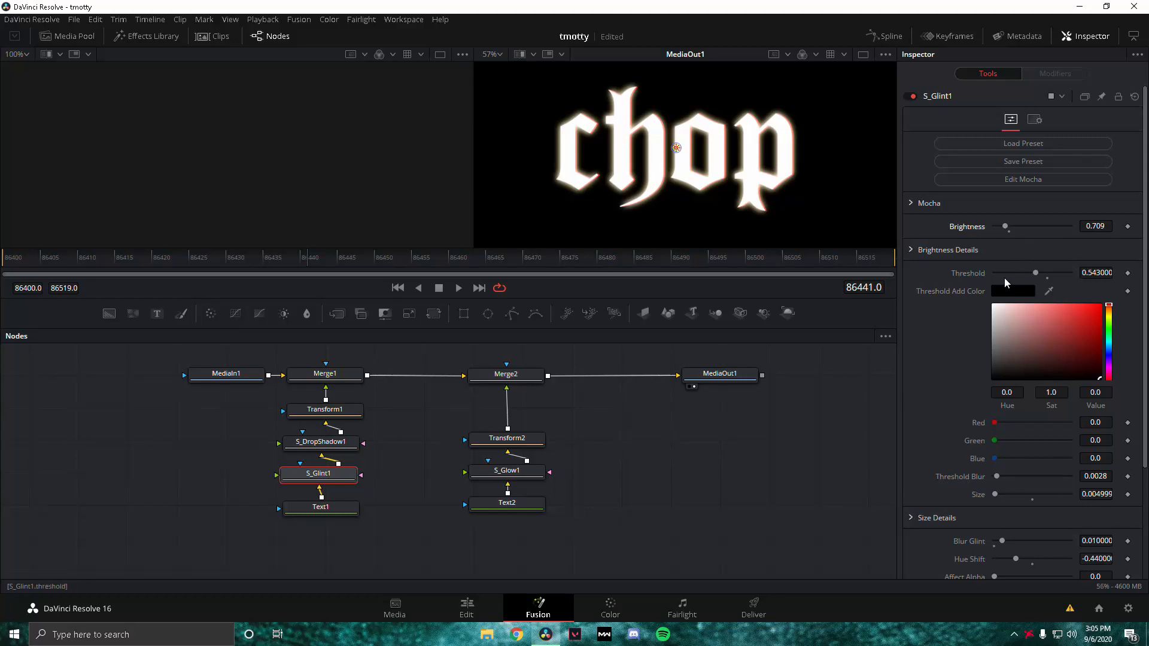
left_click(332, 450)
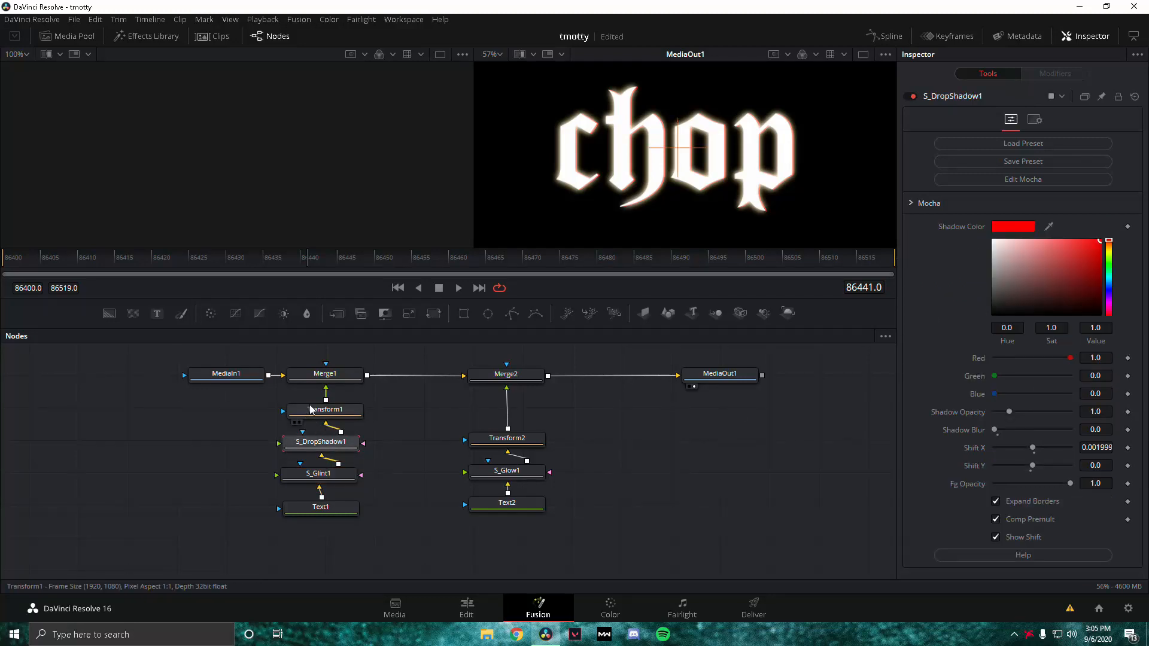
left_click(308, 517)
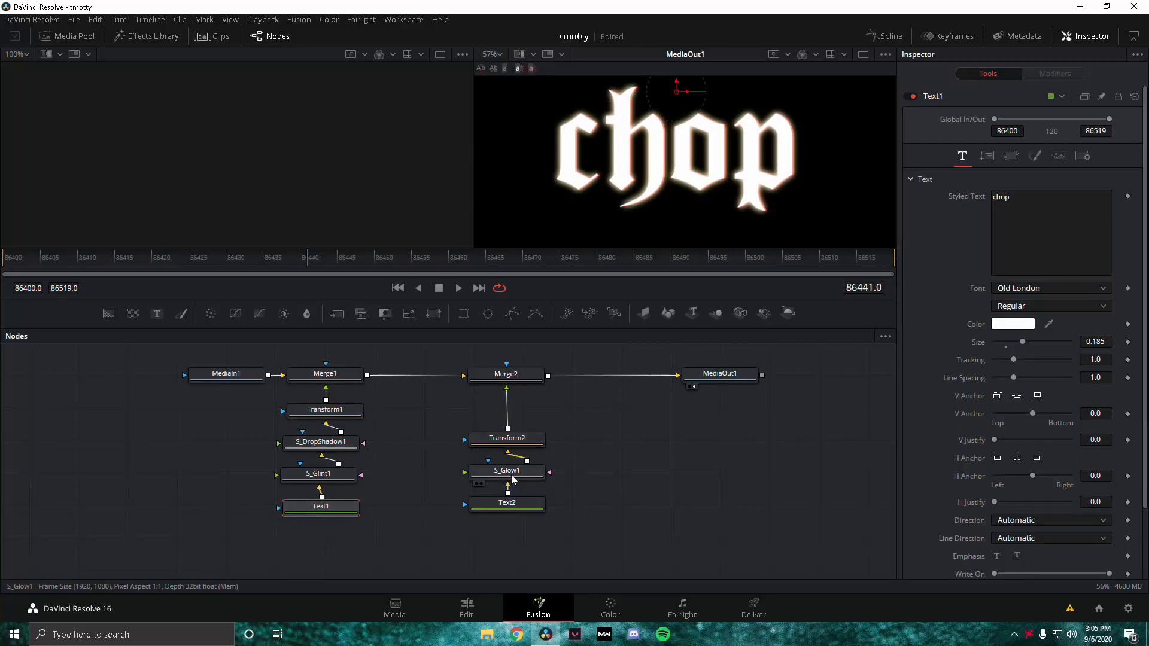
left_click(503, 510)
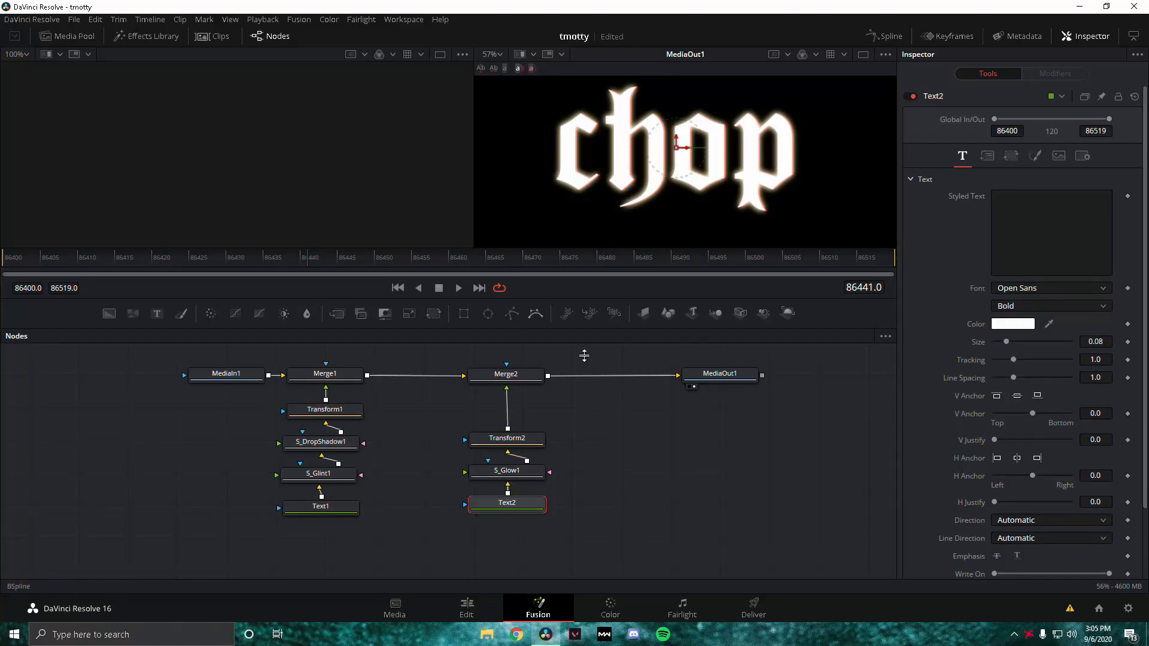
left_click(498, 477)
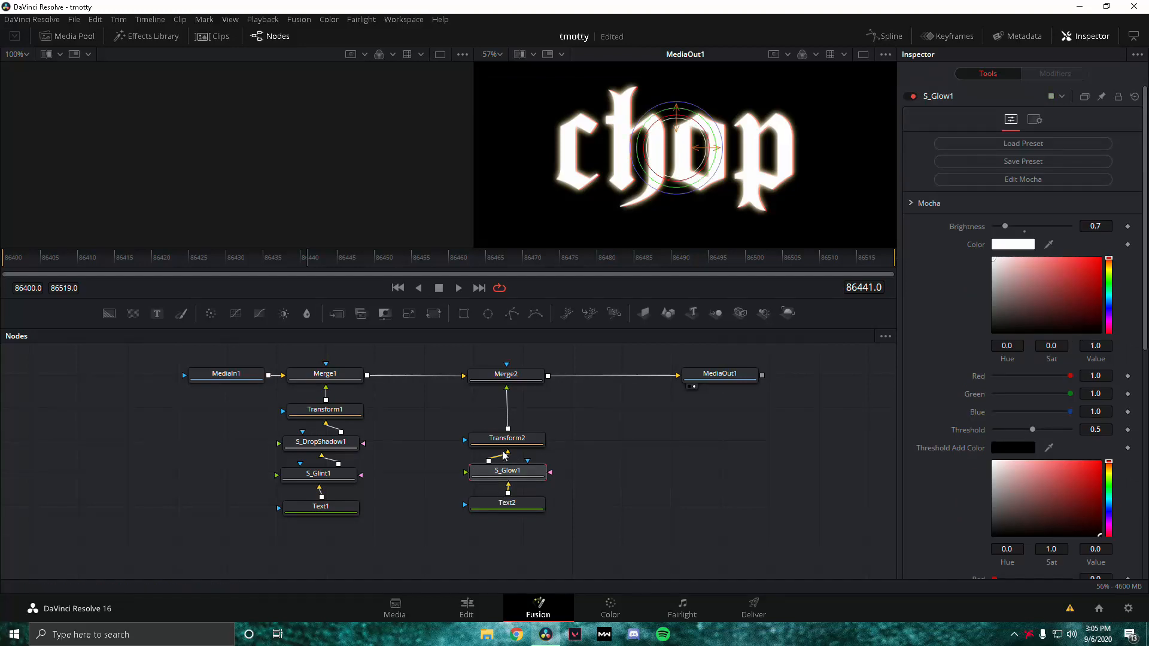
Try "edit you" as the styled text of the Text2 node, and undo the node's accidental deletion.
left_click(517, 502)
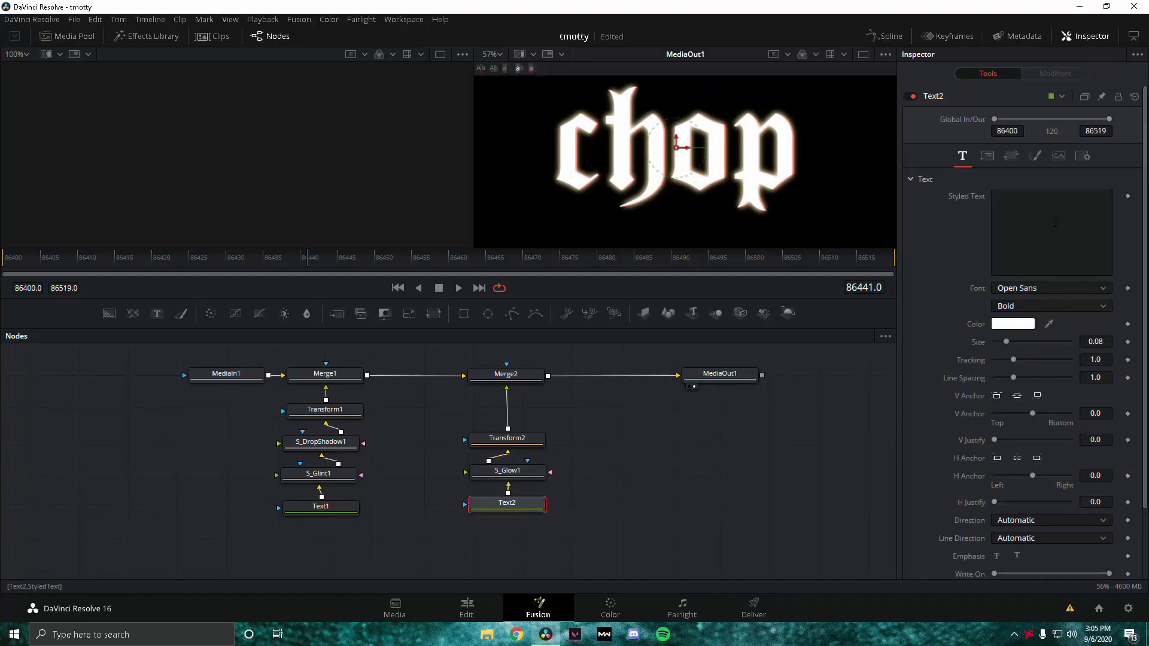
left_click(1039, 229)
type("edit")
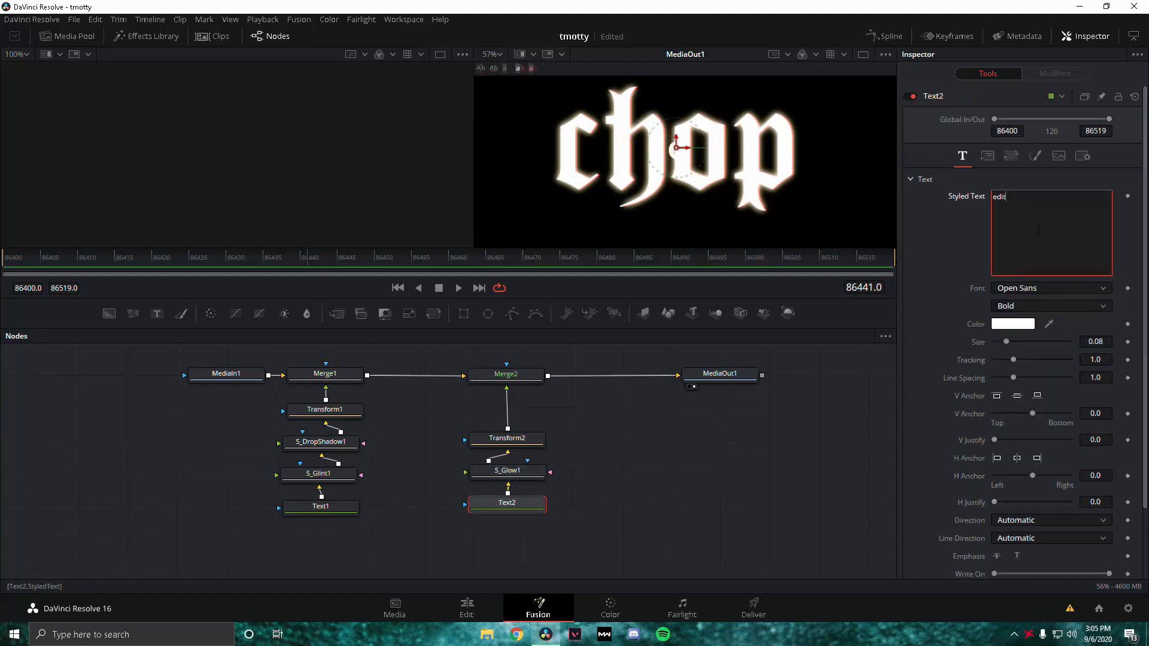
type(" your")
key("BackSpace")
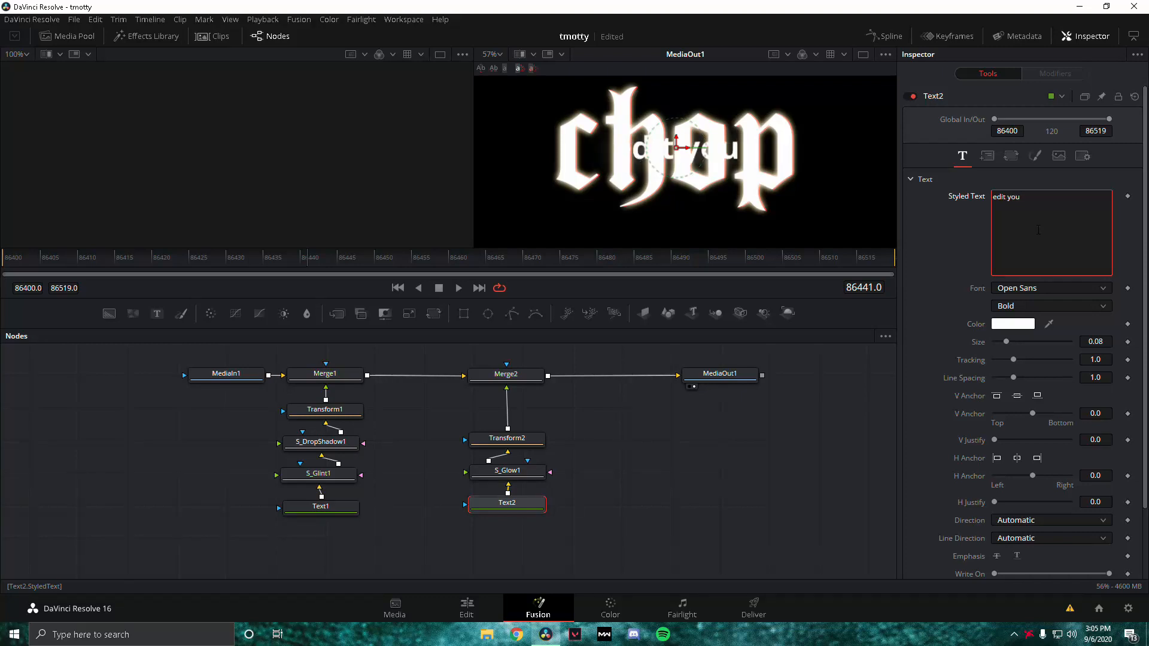
key("Delete")
key("ctrl+z")
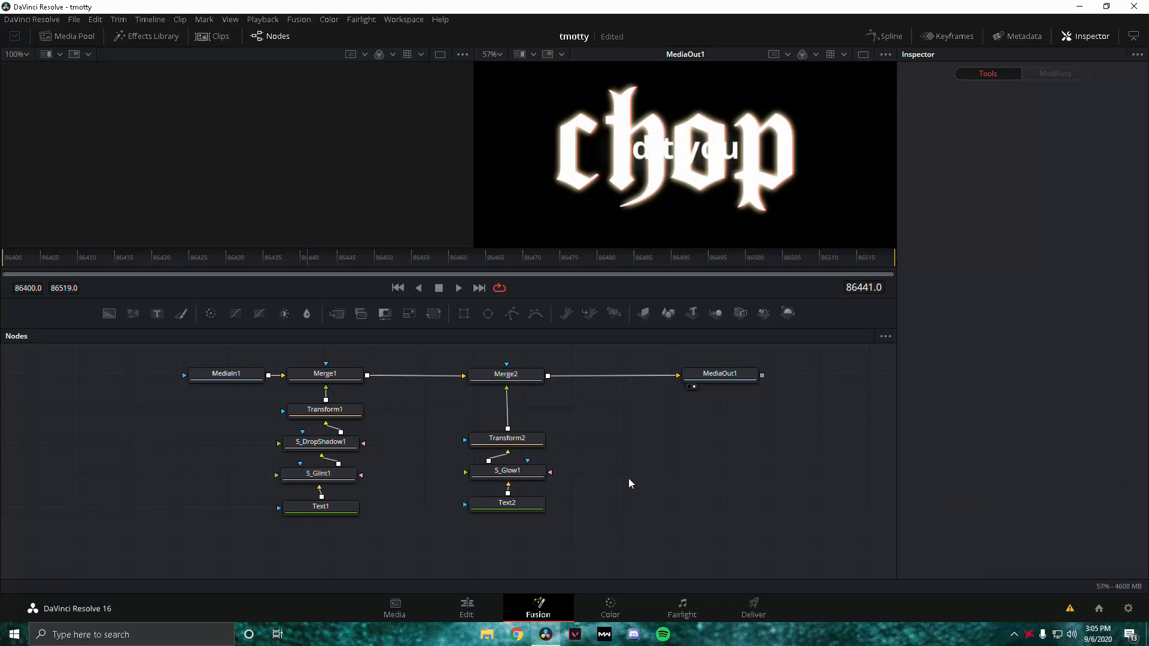
Enter "edit by" as the styled text of Text2 and set its font to Old London.
left_click(507, 503)
left_click_drag(1021, 197, 832, 171)
type("edit by")
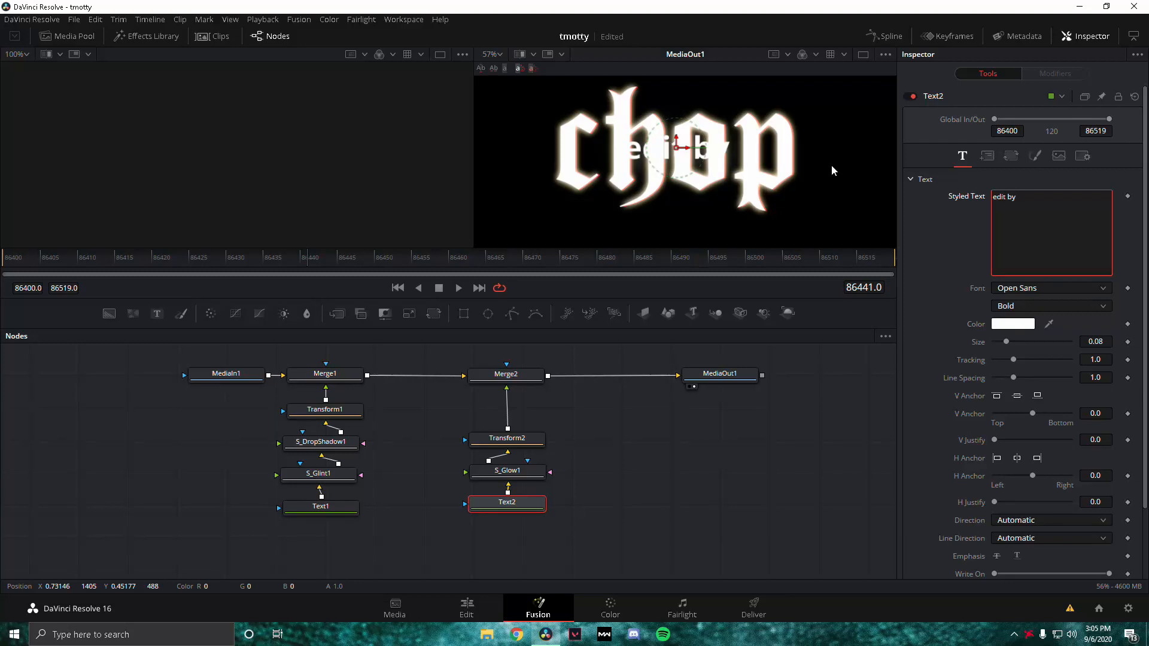
left_click(1040, 285)
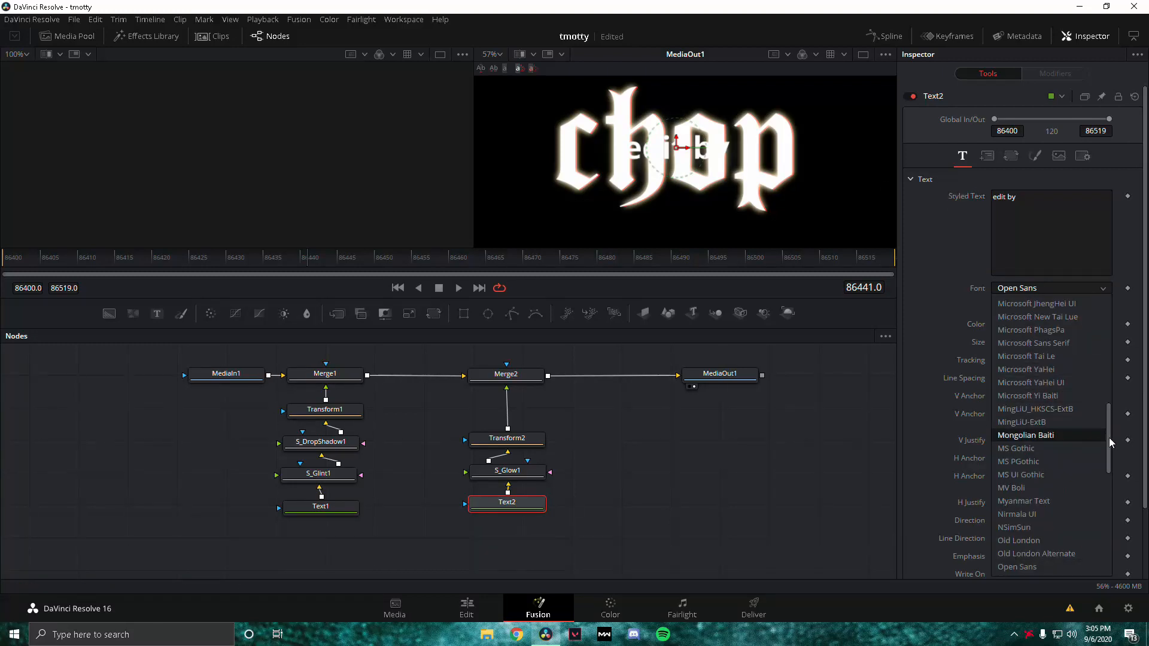
mouse_move(1109, 441)
left_mouse_down()
mouse_move(1108, 550)
mouse_move(1110, 456)
left_mouse_up()
left_click(1024, 475)
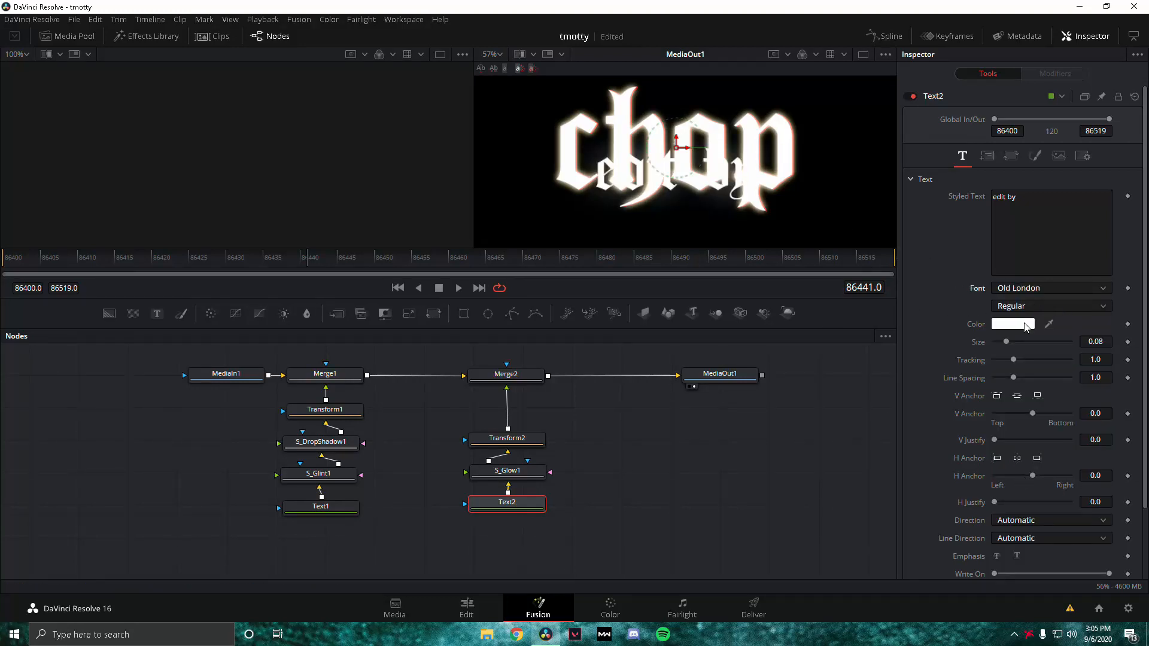
Reduce the "edit by" text to size 0.0315 and move it just above the "c" of "chop".
left_click_drag(1006, 342, 1000, 344)
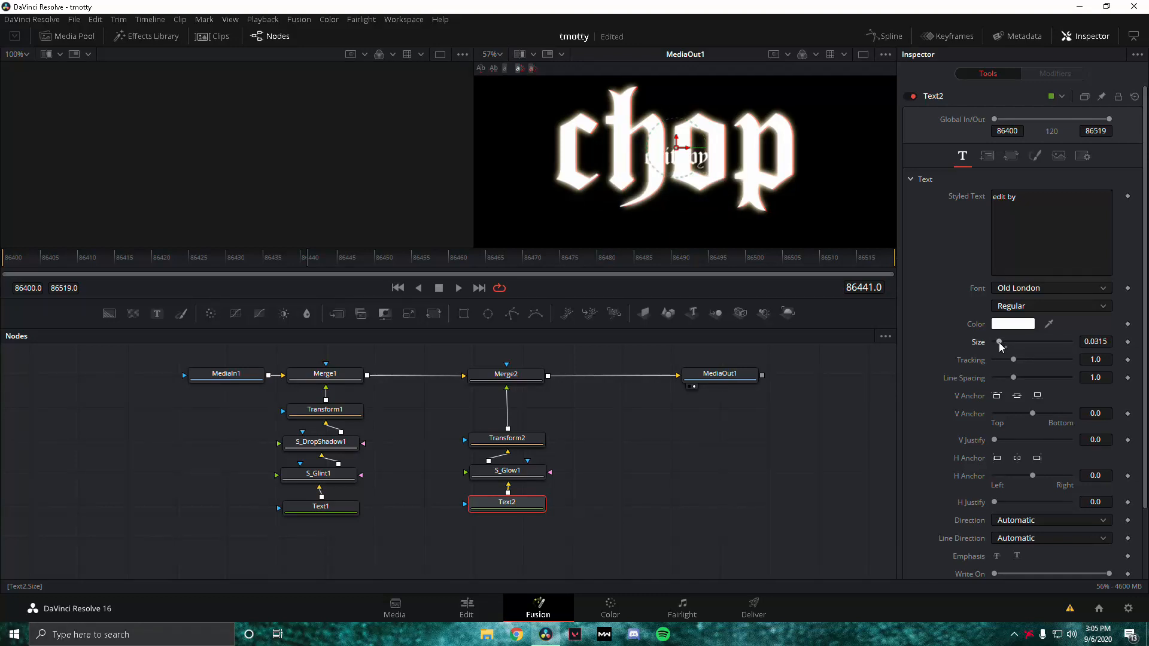
scroll(720, 176, "down", 3)
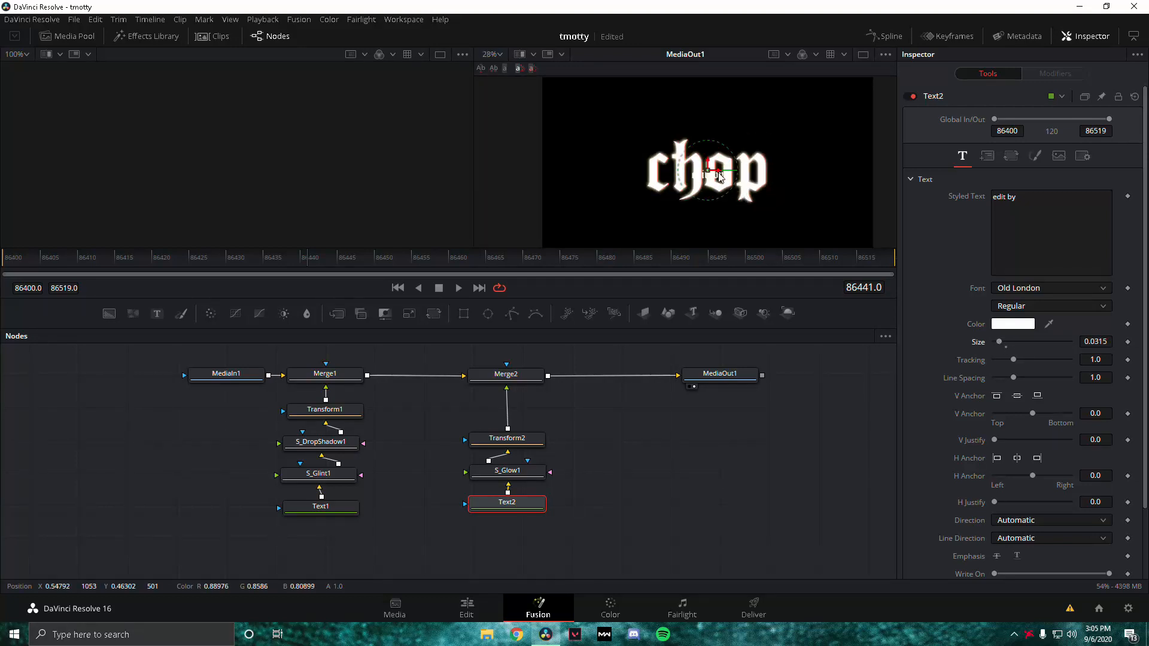
left_click_drag(718, 173, 655, 143)
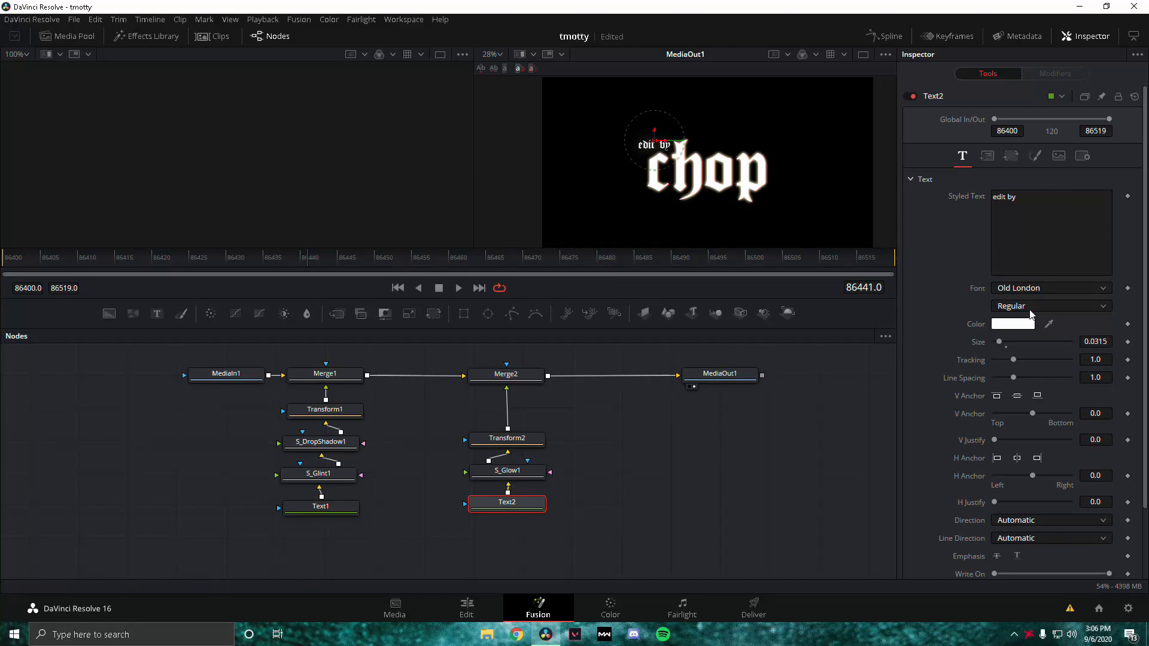
Set the colour of the "edit by" text to red.
left_click(1013, 324)
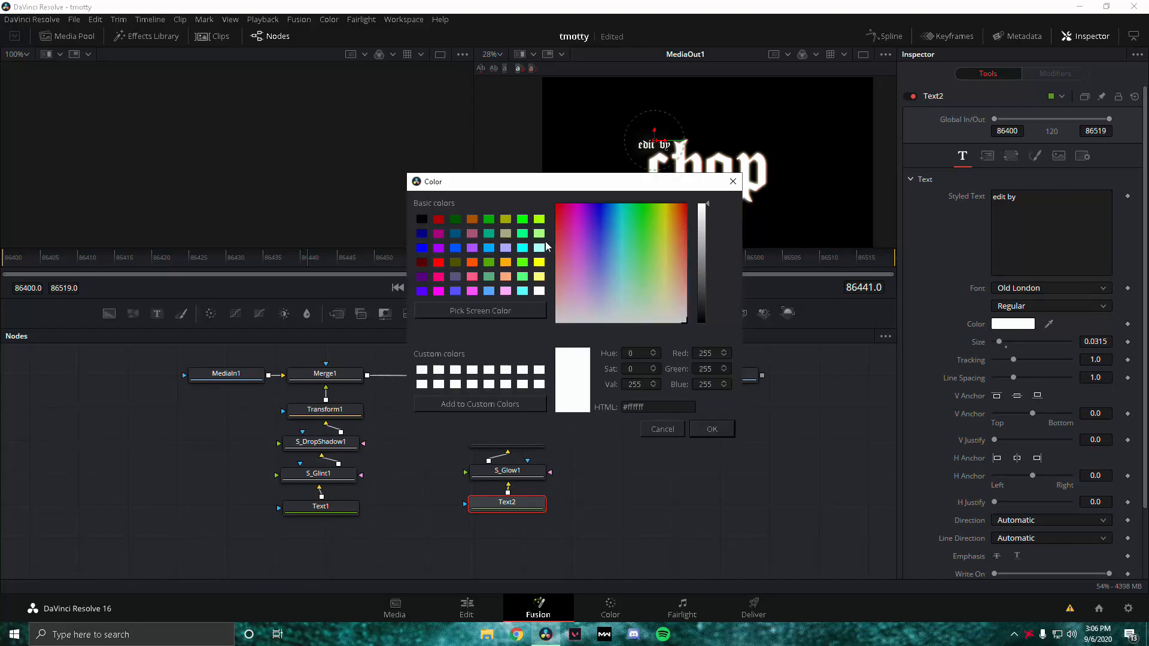
left_click(666, 215)
left_click(712, 429)
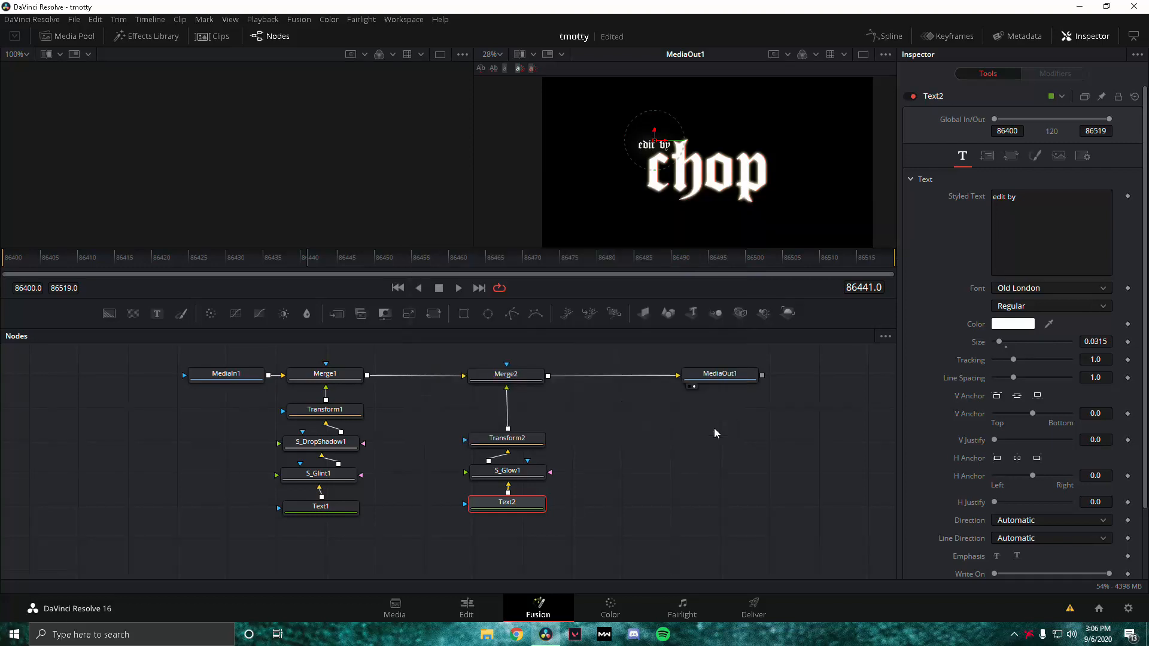
Raise the brightness of the S_Glow1 node to about 1.339.
left_click(516, 466)
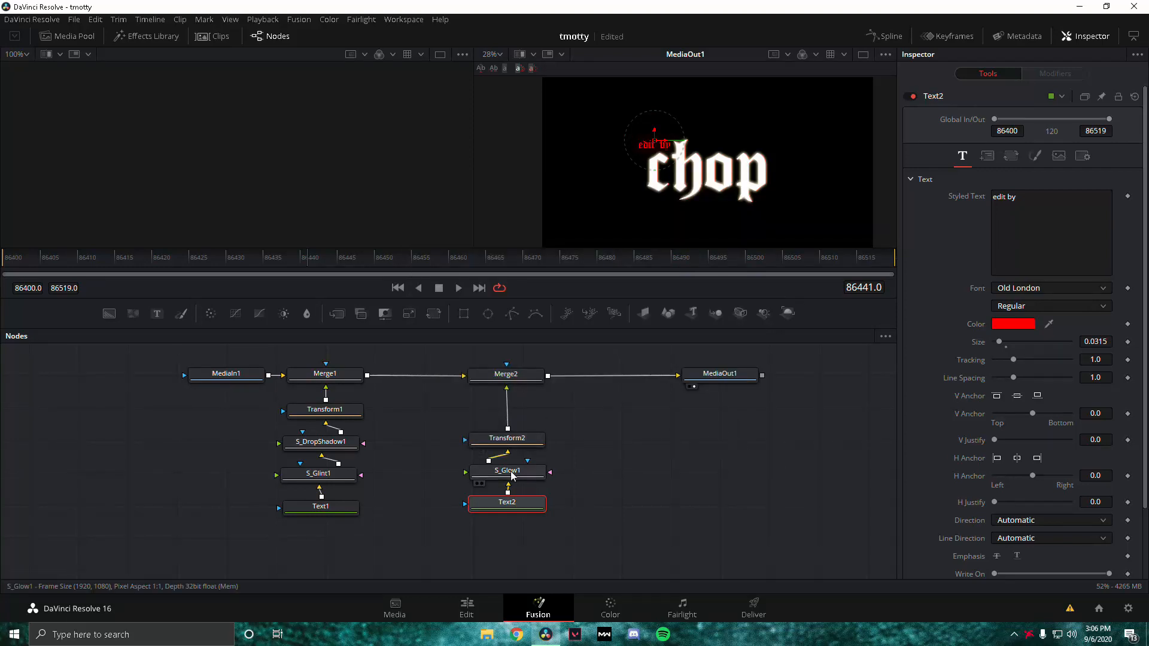
scroll(680, 189, "up", 5)
scroll(679, 130, "up", 5)
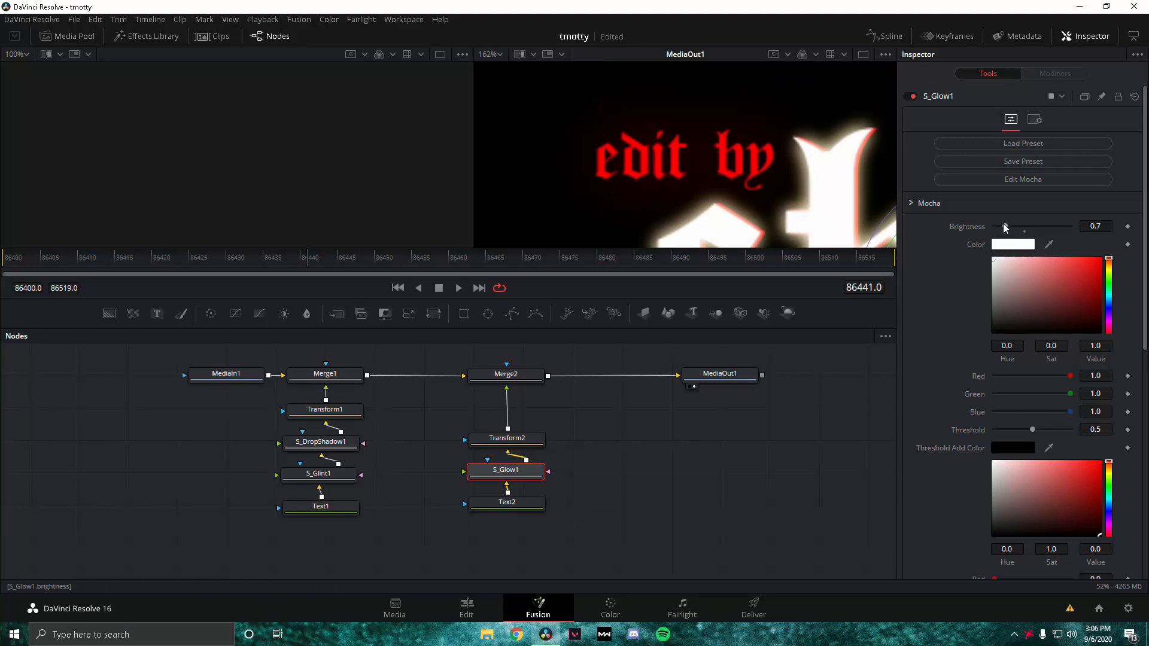
mouse_move(1005, 226)
left_mouse_down()
mouse_move(1116, 231)
mouse_move(1009, 227)
left_mouse_up()
mouse_move(1021, 222)
left_mouse_down()
mouse_move(1001, 225)
mouse_move(1090, 224)
mouse_move(1004, 224)
mouse_move(1015, 225)
left_mouse_up()
Examine both texts up close over the gameplay on the Edit page, and disable the replay clip on Video 1 again.
left_click(466, 606)
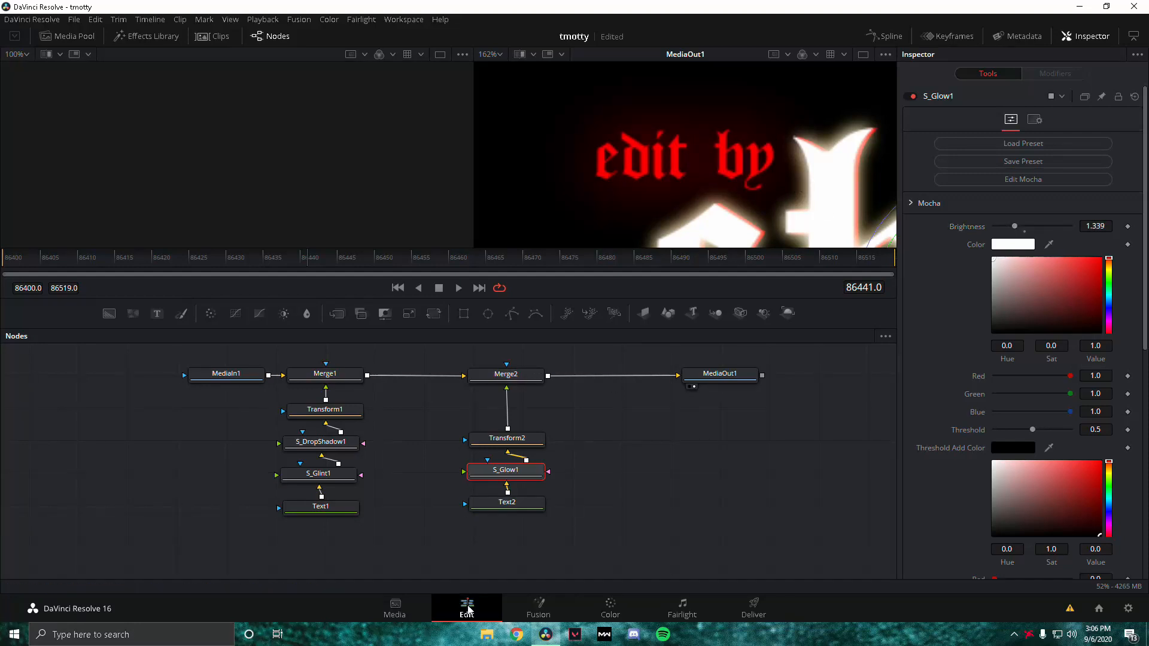
left_click(670, 458)
left_click(538, 607)
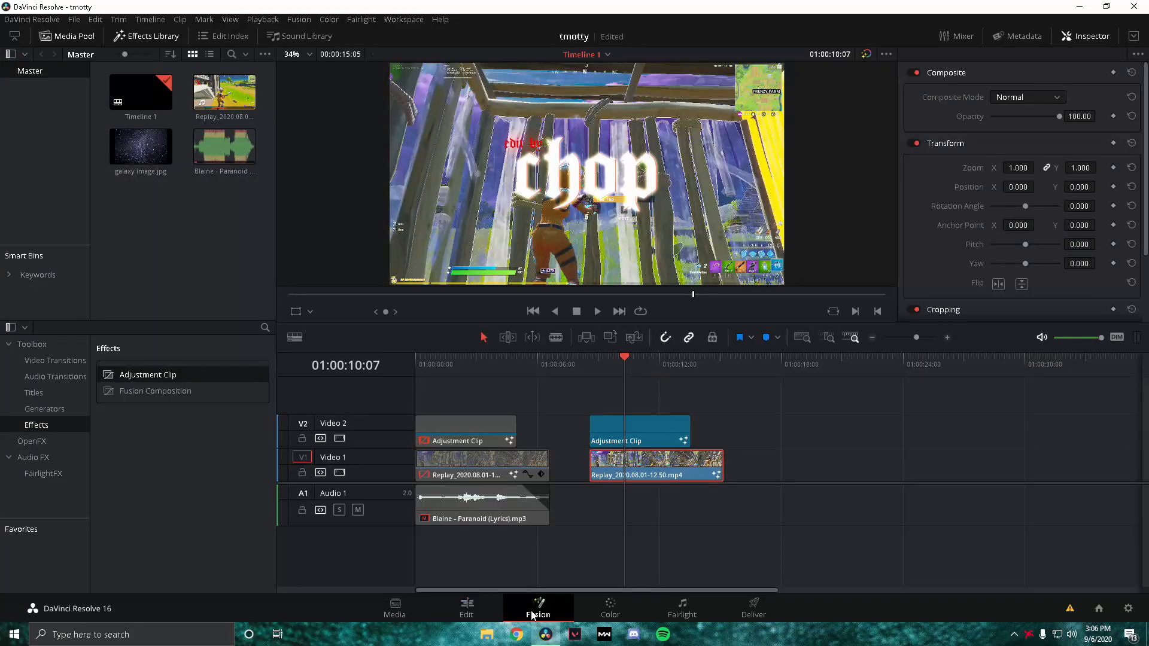
left_click(479, 607)
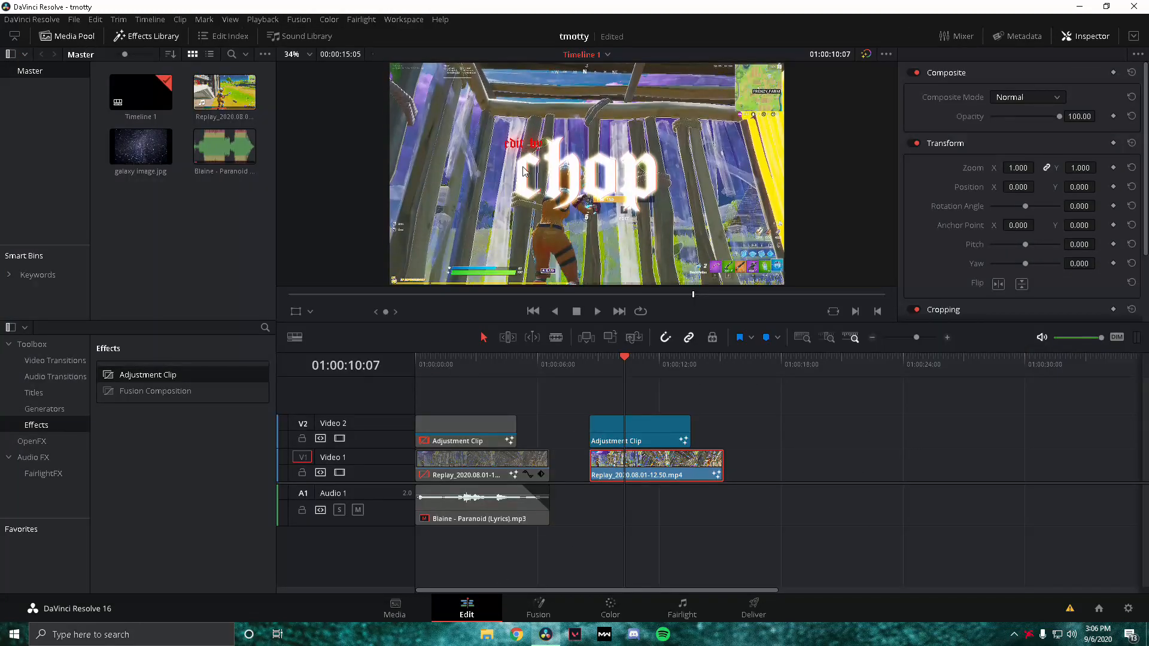
scroll(522, 171, "up", 8)
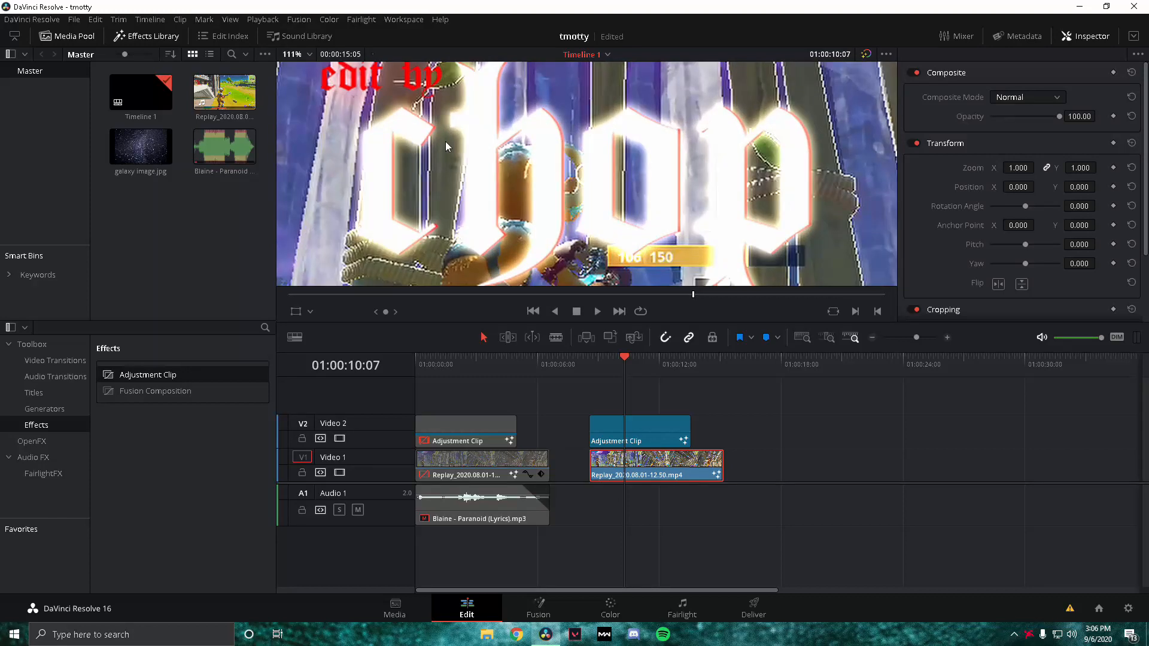
left_click_drag(445, 141, 660, 230)
scroll(610, 183, "up", 4)
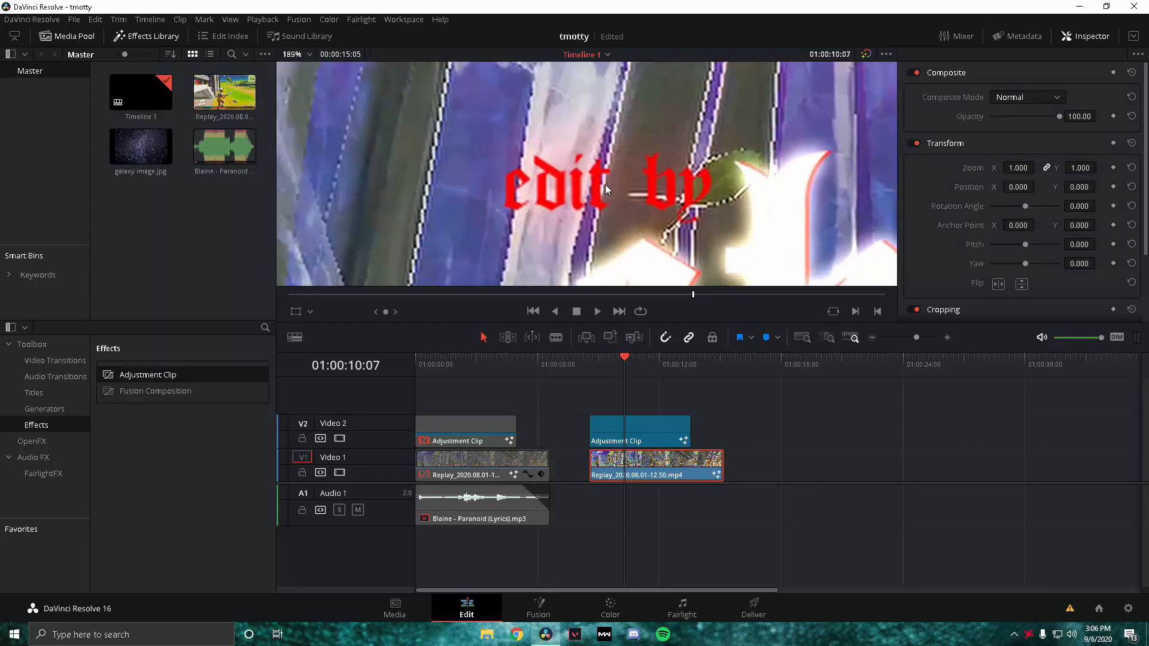
scroll(588, 177, "down", 4)
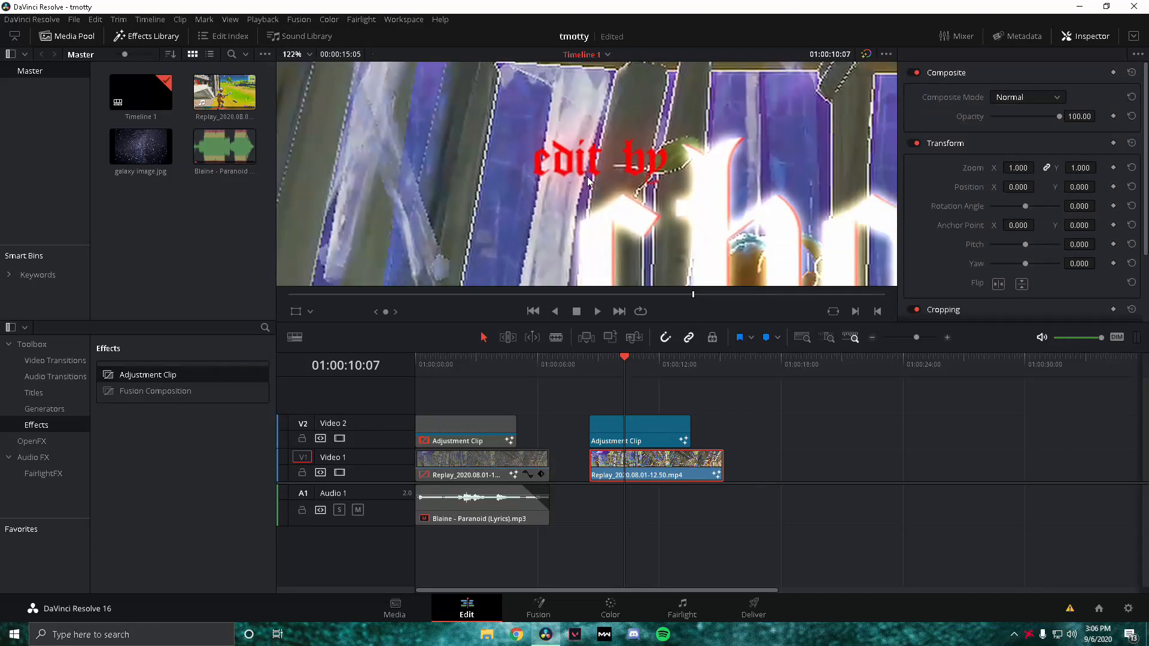
scroll(588, 177, "down", 6)
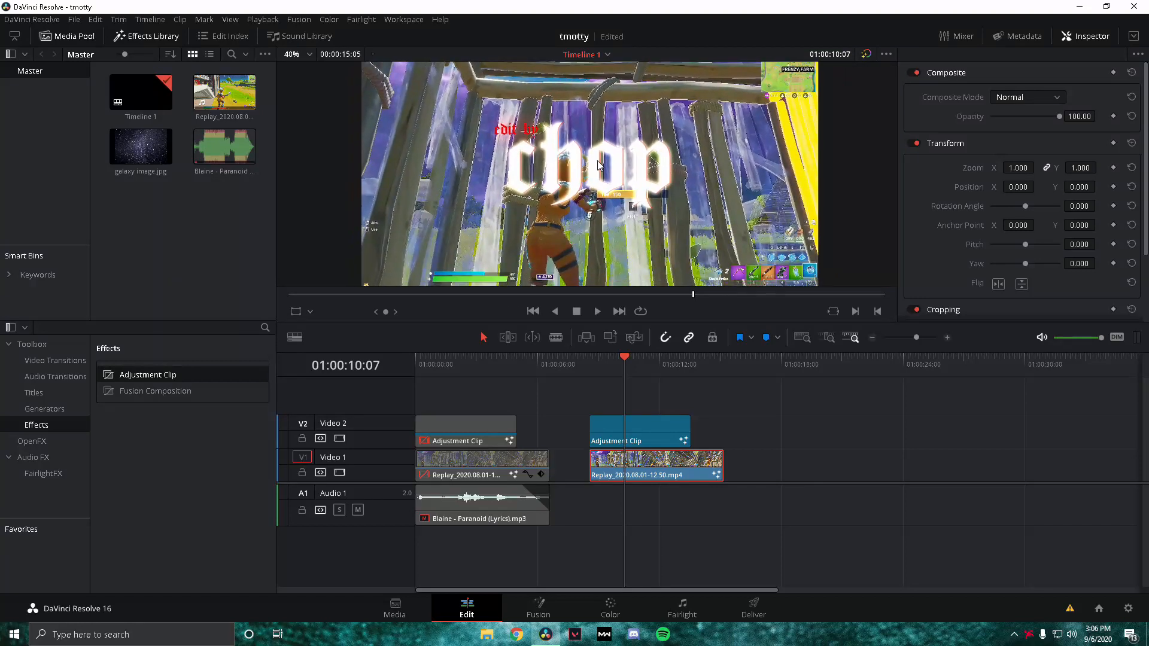
left_click_drag(598, 164, 676, 196)
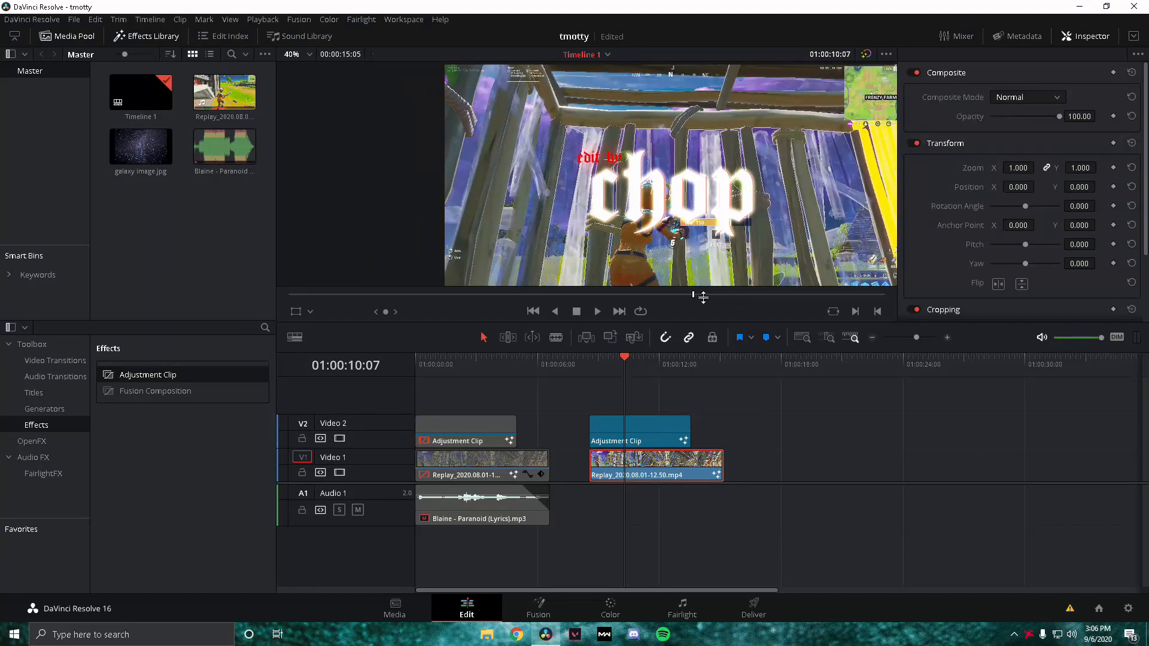
key("d")
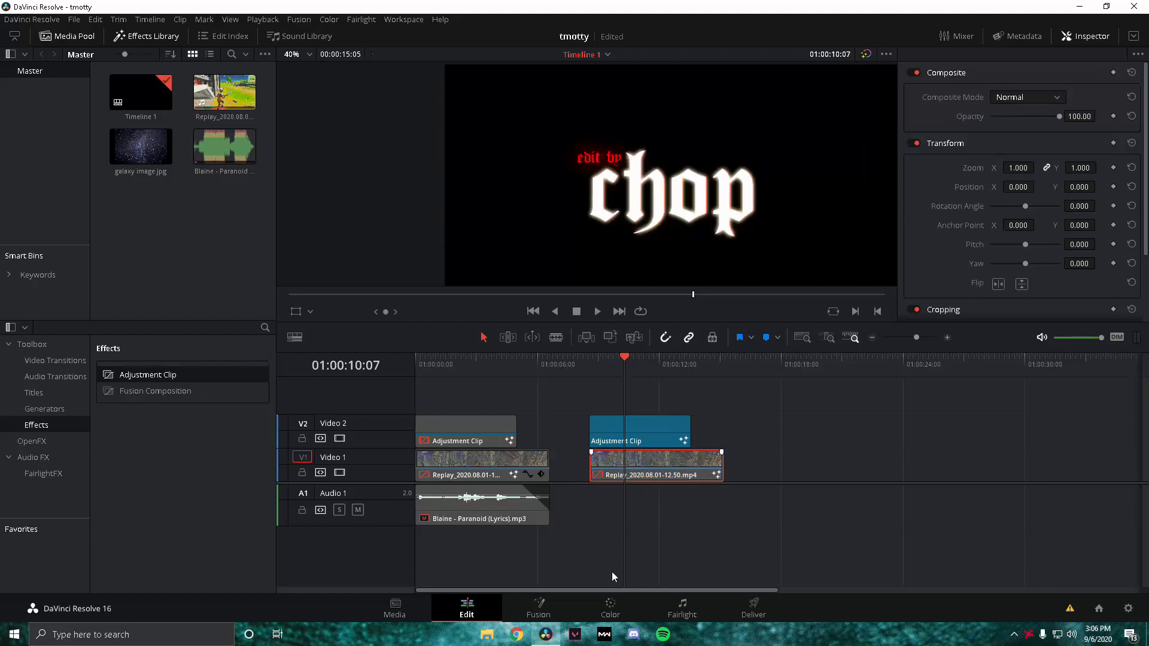
Lower the brightness of the S_Glint1 node in the Fusion composition to about 0.157.
left_click(530, 609)
left_click(325, 475)
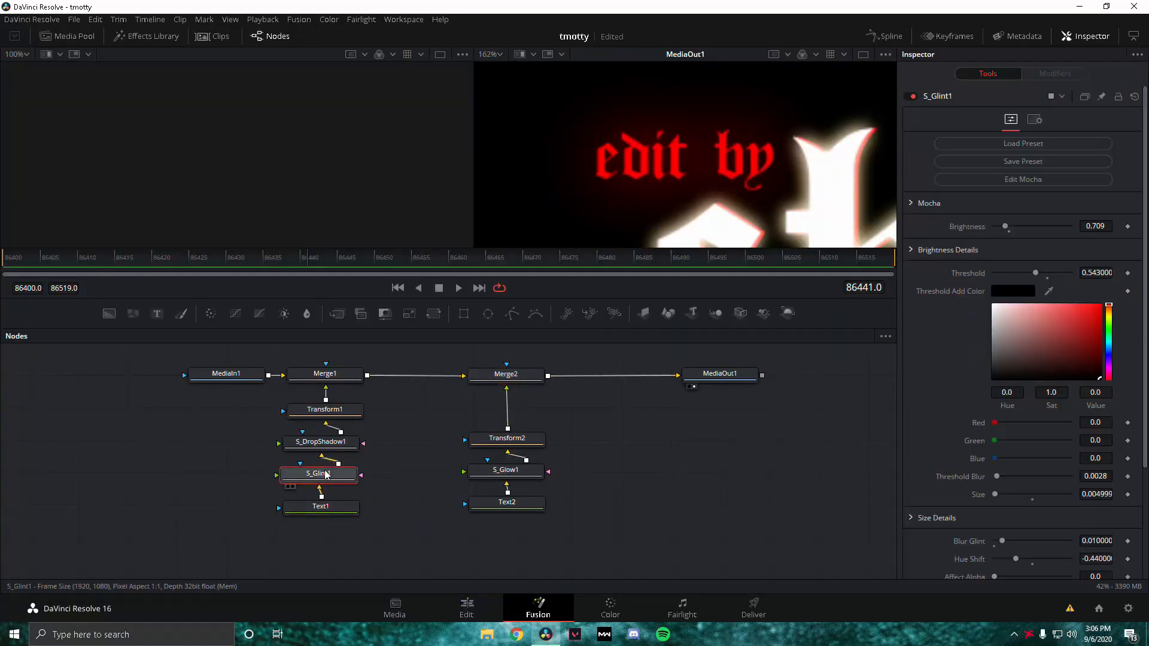
left_click_drag(1006, 227, 997, 225)
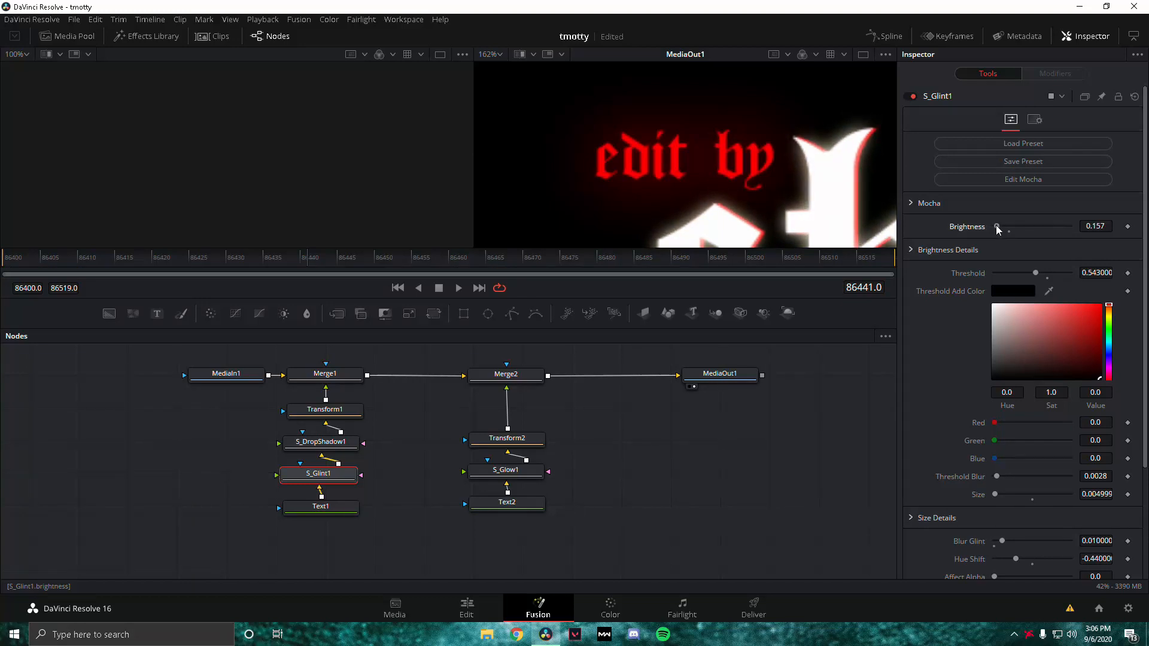
scroll(707, 148, "down", 2)
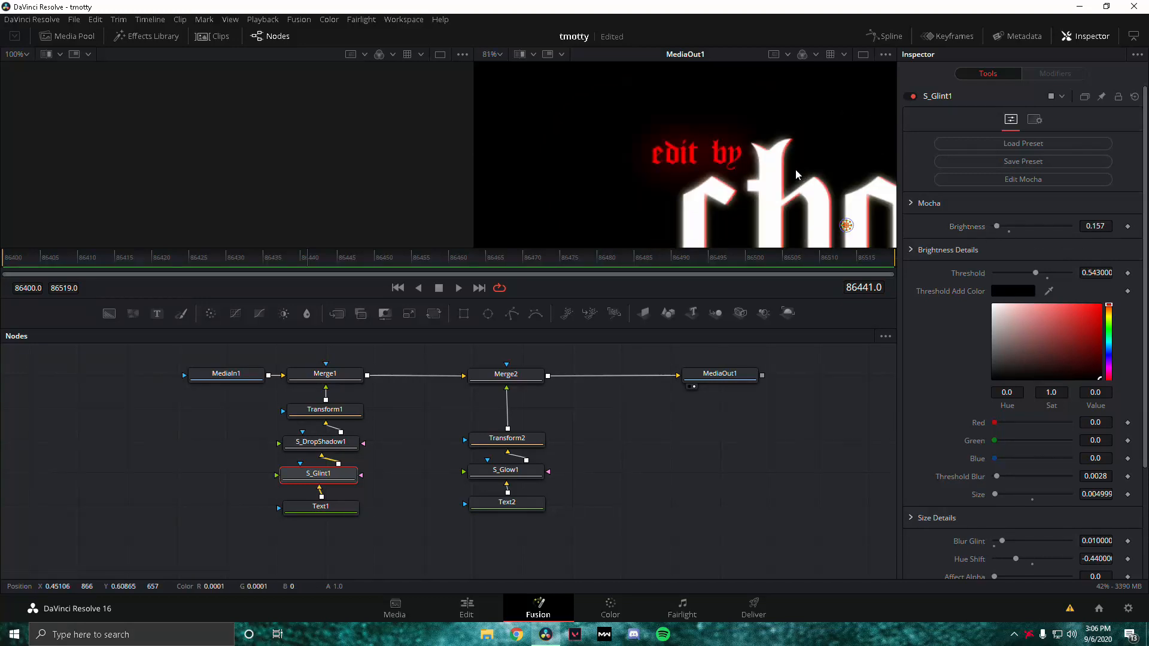
scroll(661, 122, "down", 2)
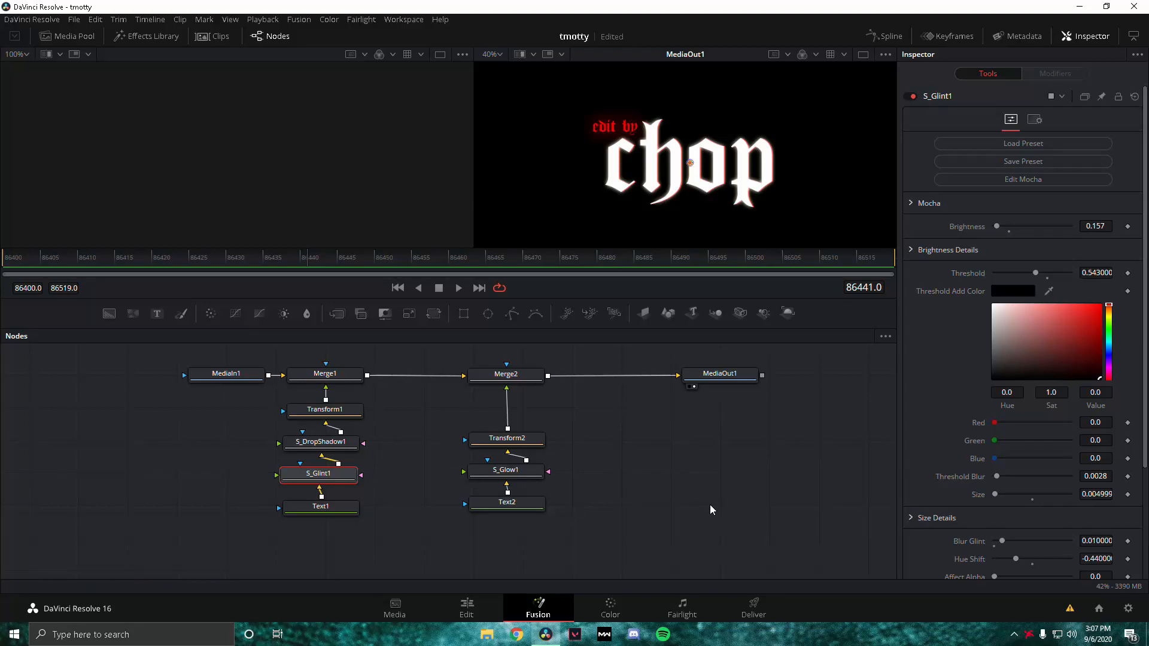
Add a keyframe for the character spacing of Text1 at 1.0 on frame 86400.
left_click(318, 509)
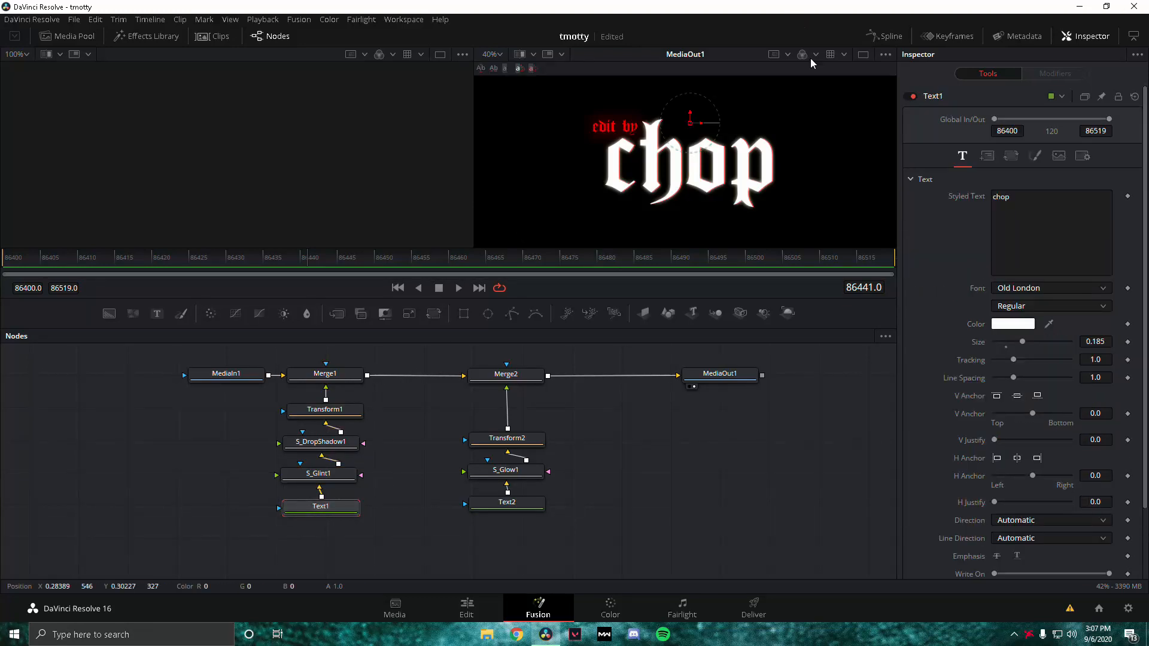
left_click(1013, 156)
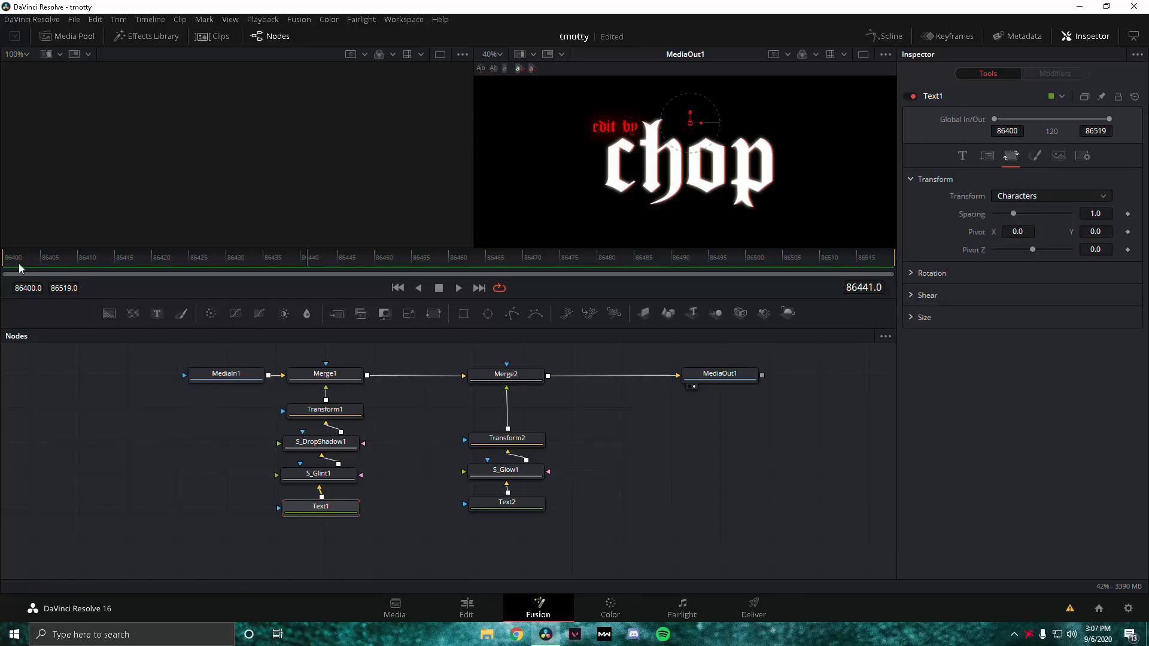
left_click_drag(20, 269, 165, 272)
left_click_drag(5, 254, 6, 259)
left_click(963, 158)
left_click(1006, 156)
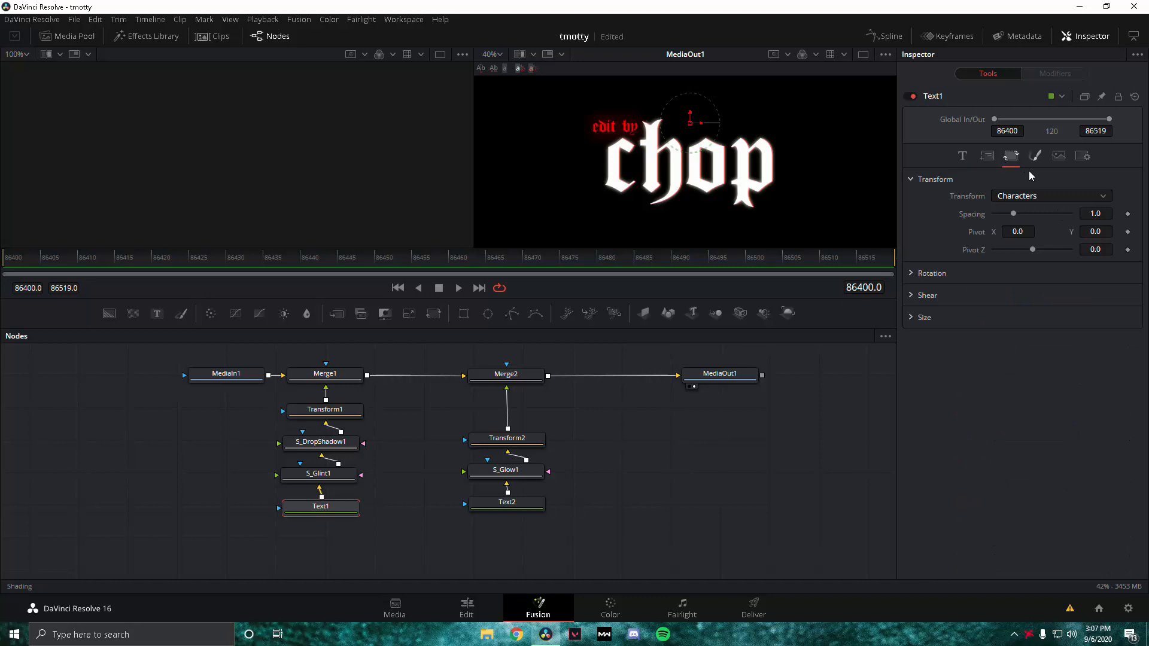
left_click(1127, 215)
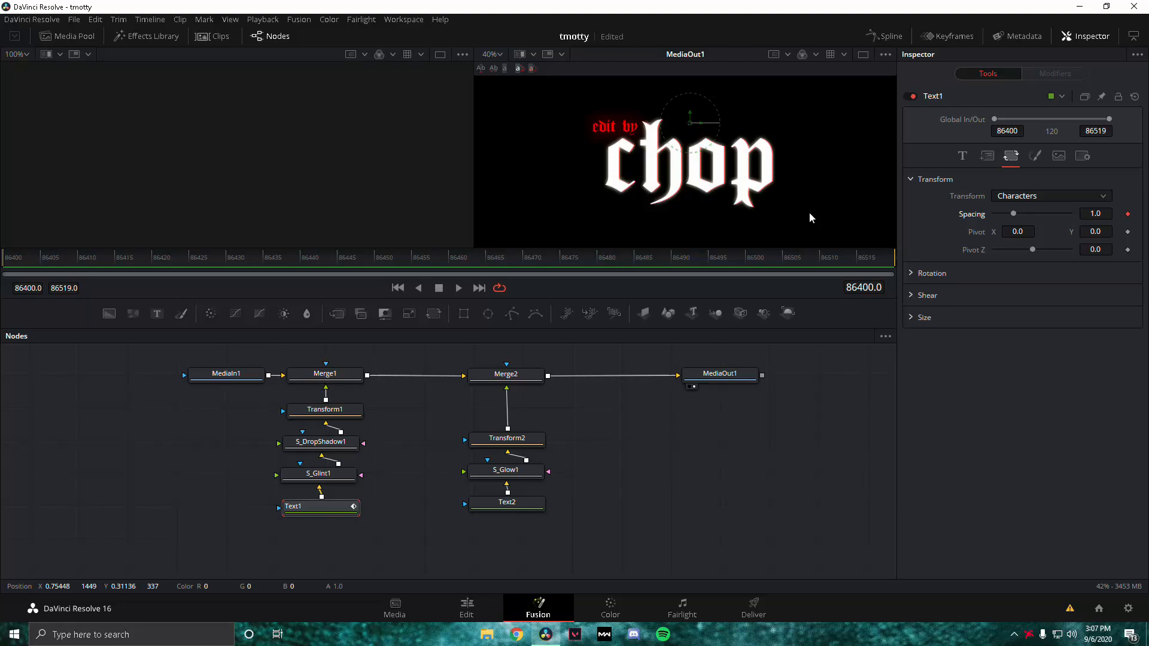
Add a second character spacing keyframe of 1.0 for Text1 at frame 86420.
key("Right")
key("Right")
key("Right")
key("Right")
key("Right")
key("Right")
key("Right")
key("Right")
key("Right")
key("Right")
key("Right")
key("Right")
key("Right")
key("Right")
key("Right")
key("Right")
key("Right")
key("Right")
key("Right")
key("Right")
left_click(1126, 214)
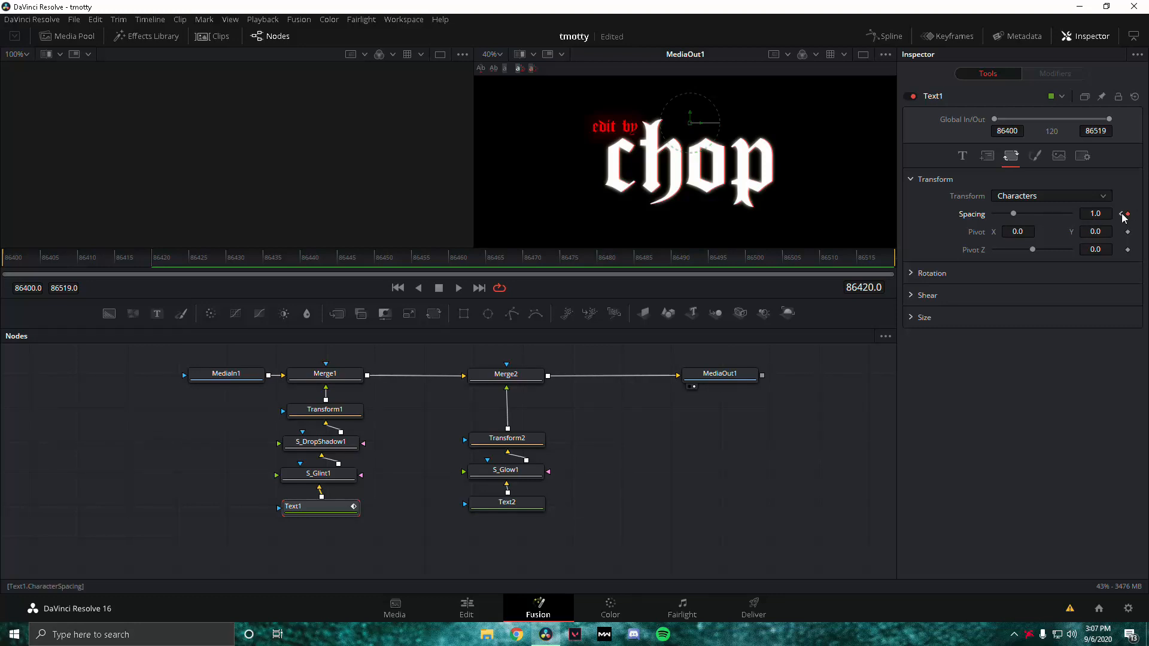
Set the character spacing of Text1 to about 1.764 on the keyframe at frame 86400.
left_click(1122, 214)
left_click_drag(1015, 214, 1026, 213)
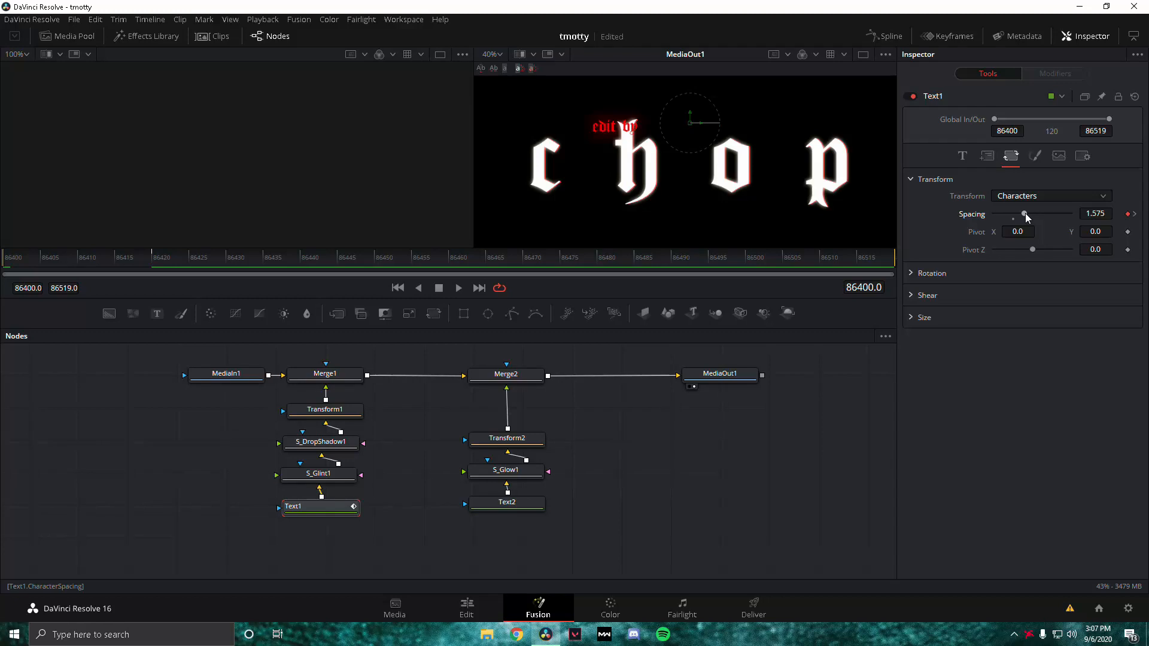
left_click_drag(1026, 213, 1028, 213)
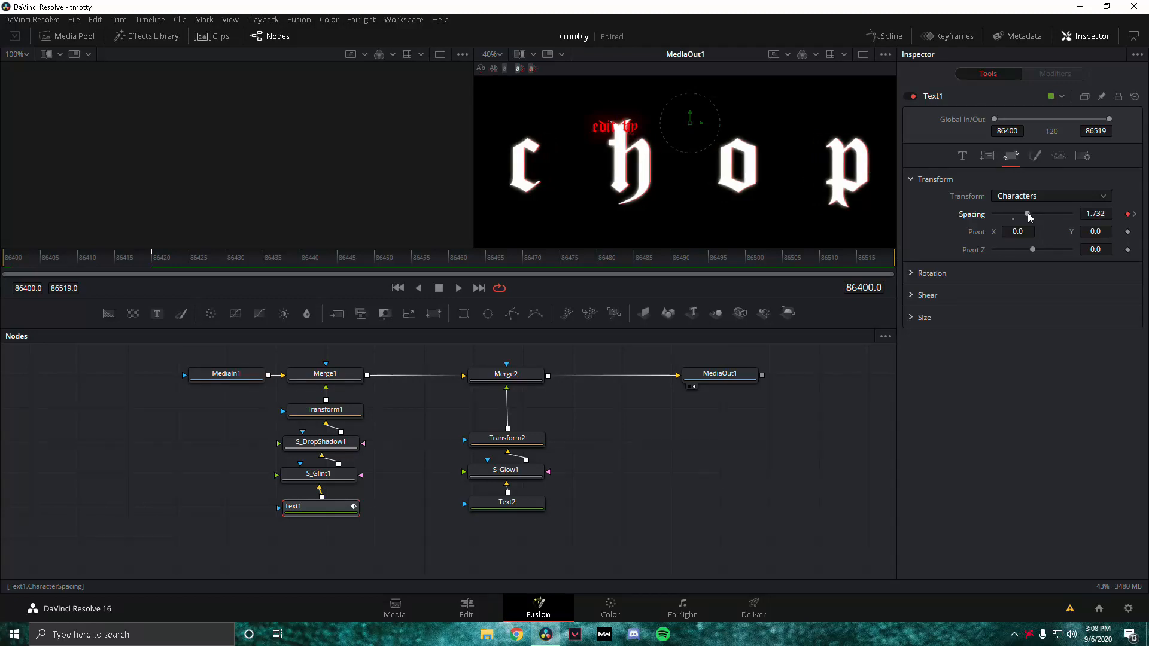
scroll(730, 172, "down", 2)
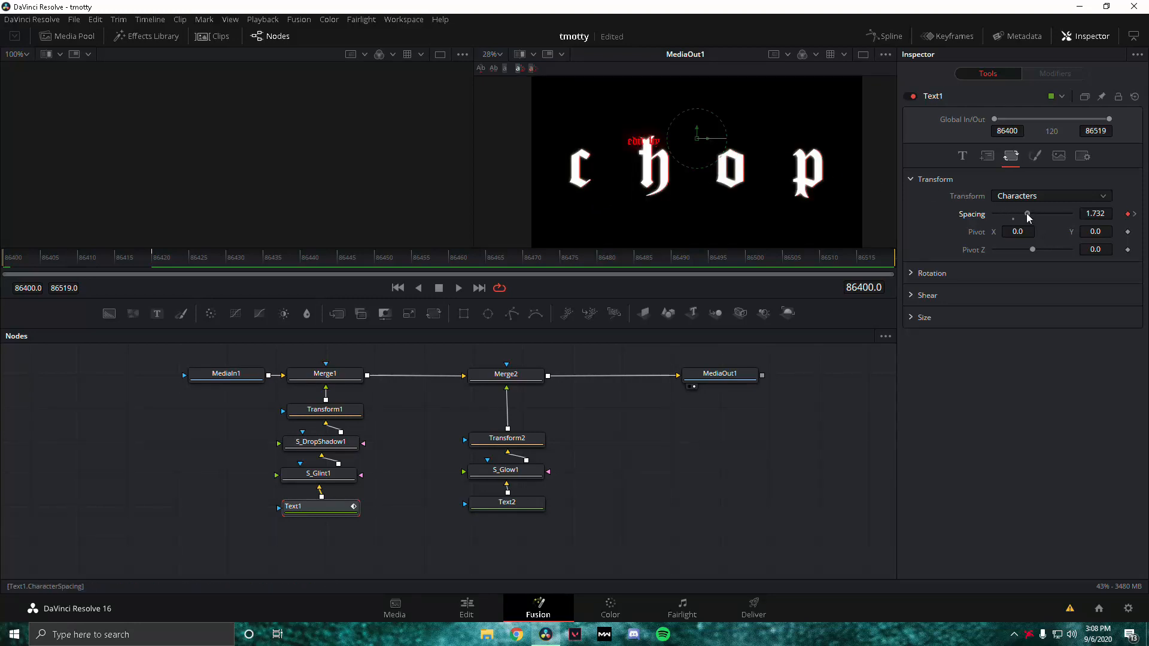
left_click_drag(1028, 214, 1028, 214)
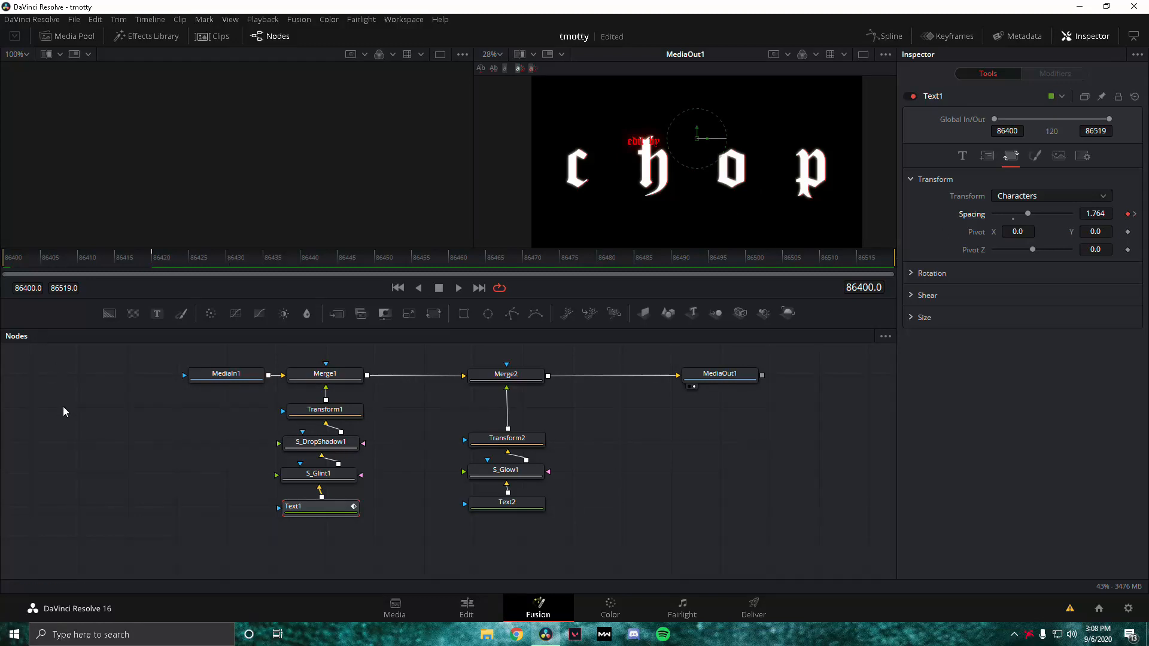
Play the character spacing animation twice from the first frame and return to frame 86400.
key("space")
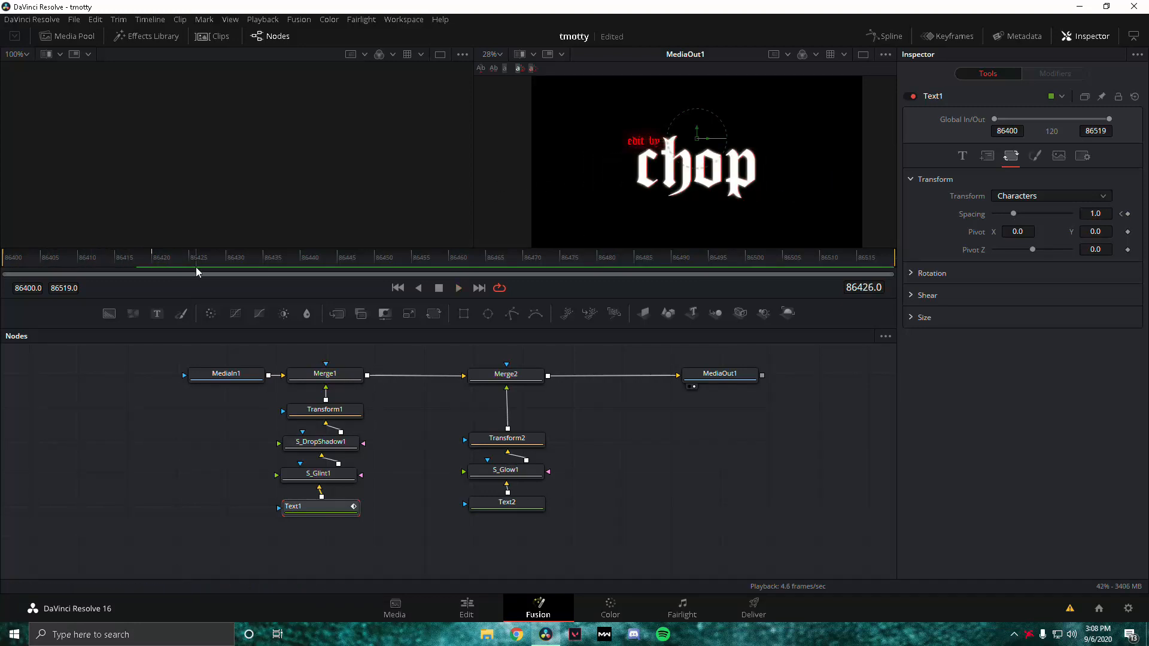
left_click(3, 263)
mouse_move(3, 264)
left_mouse_down()
mouse_move(204, 268)
mouse_move(2, 276)
left_mouse_up()
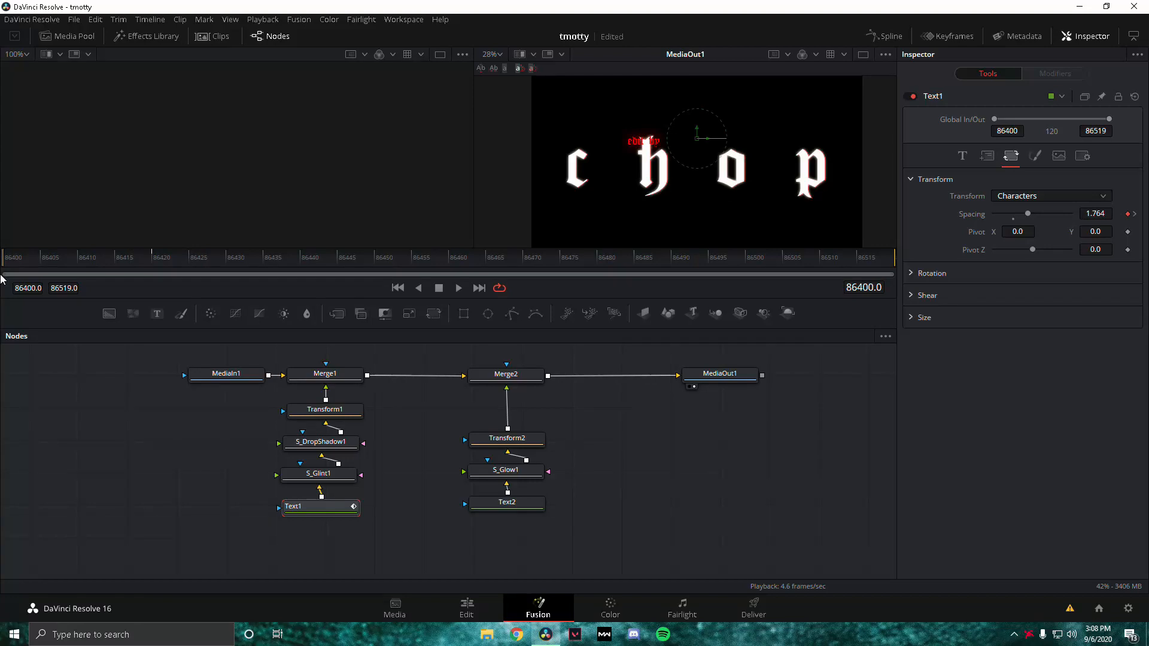
key("space")
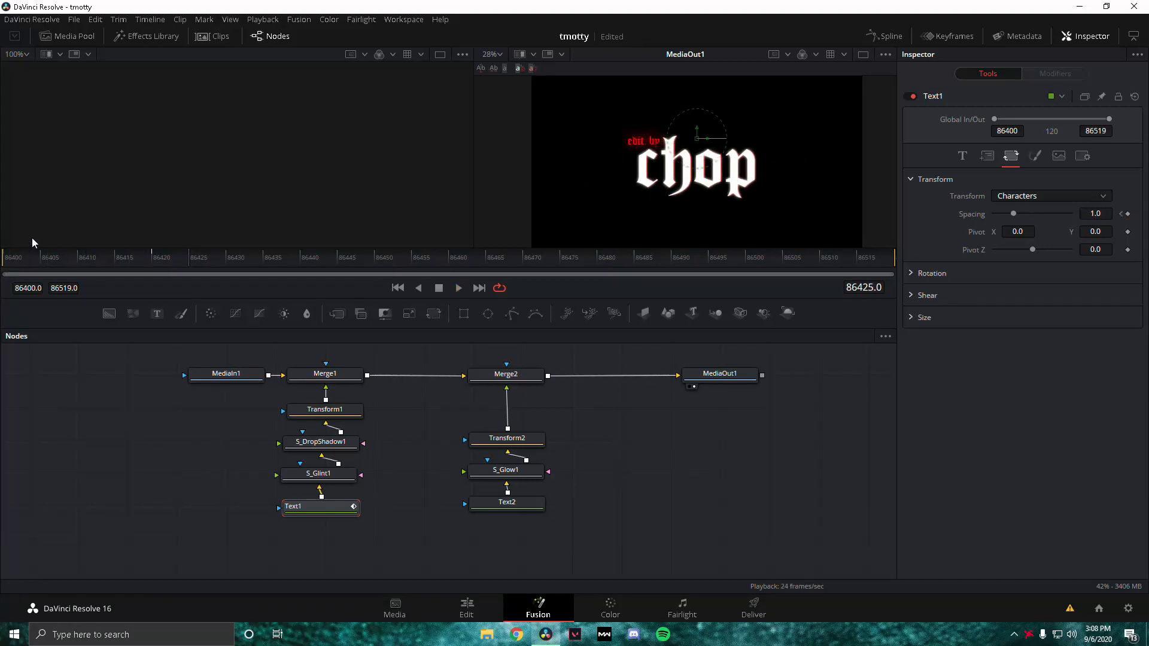
left_click(3, 264)
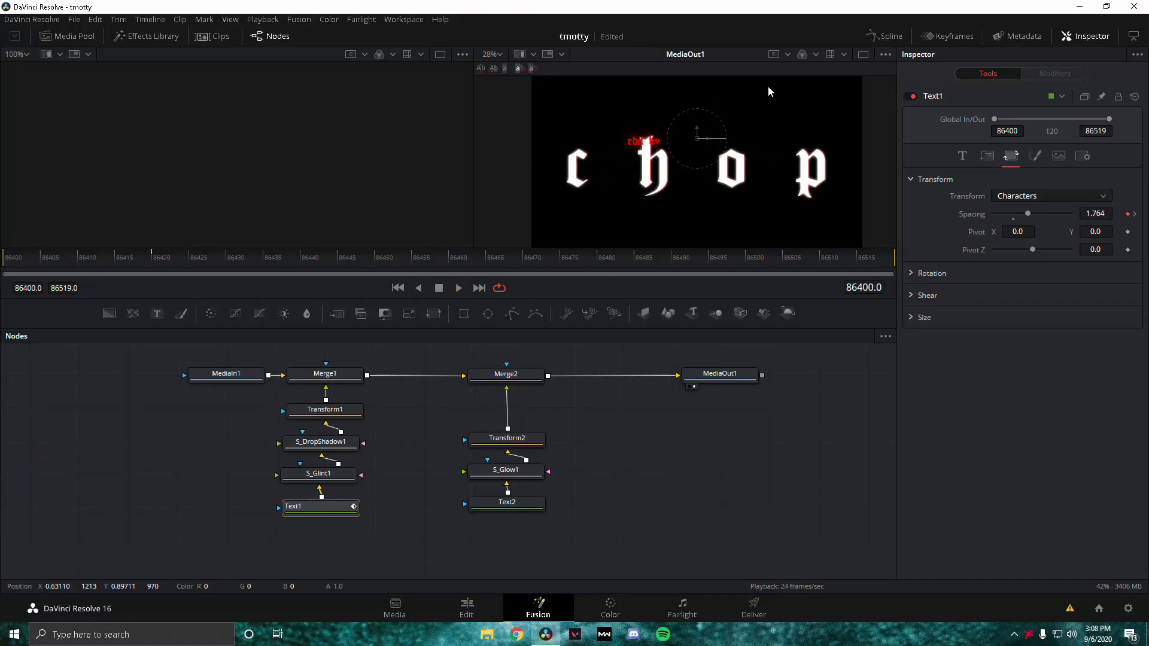
Open the Spline editor and display the Character Spacing curve of Text1 with both keyframes in view.
left_click(886, 37)
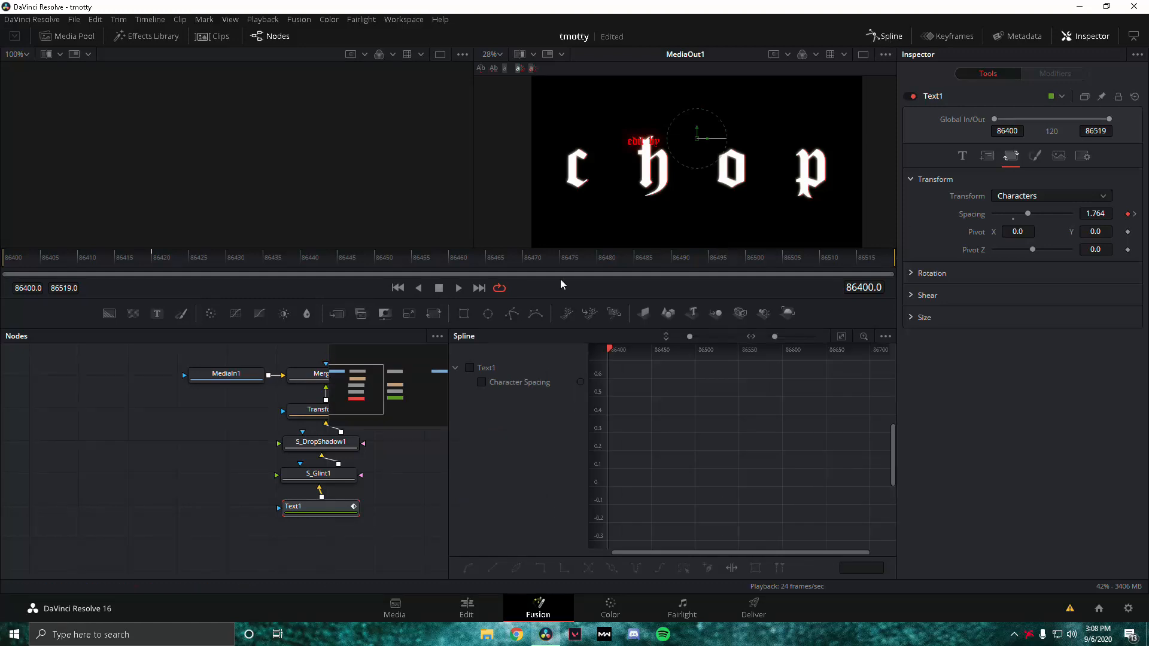
left_click(470, 369)
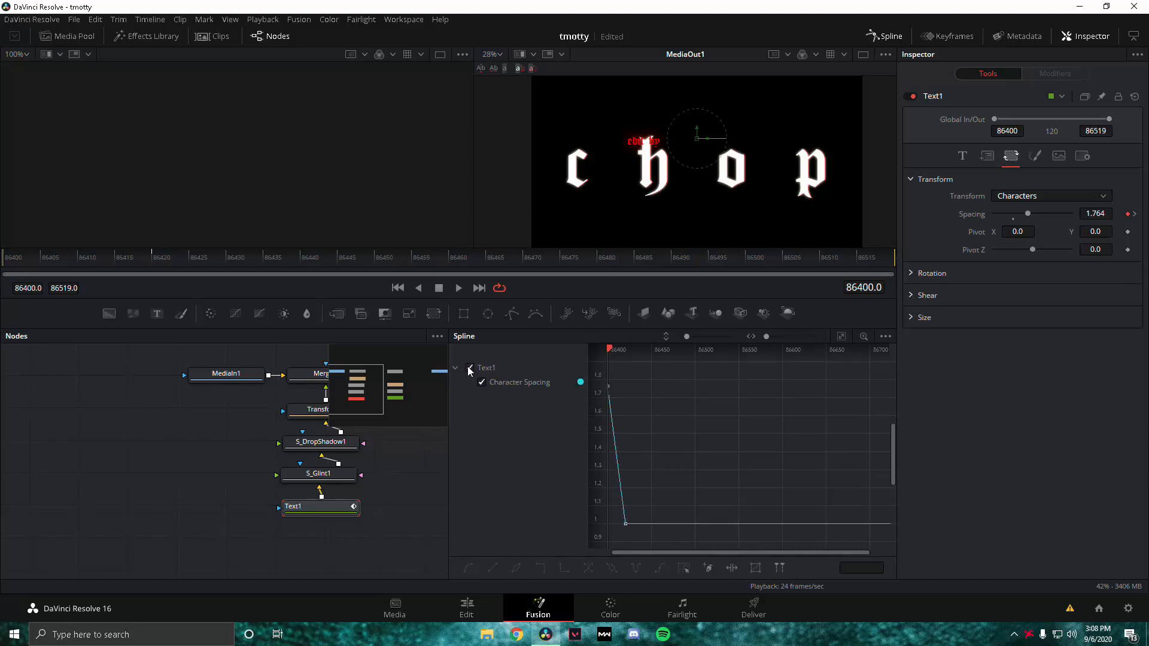
left_click_drag(741, 411, 843, 404)
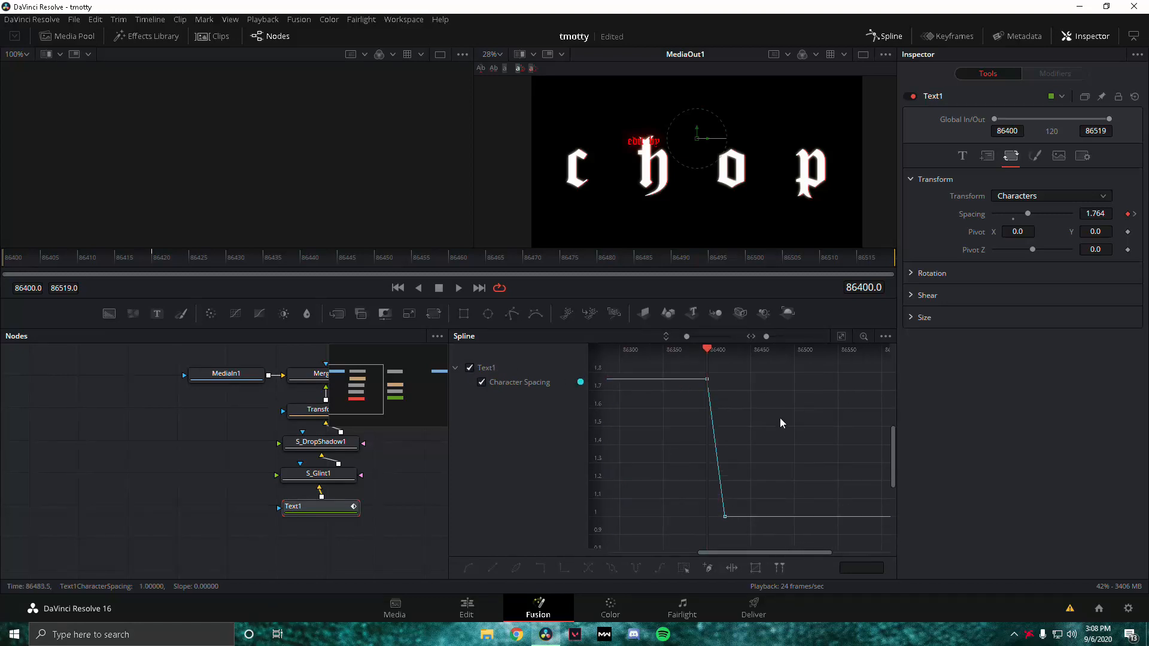
scroll(780, 419, "up", 2)
scroll(775, 424, "down", 2)
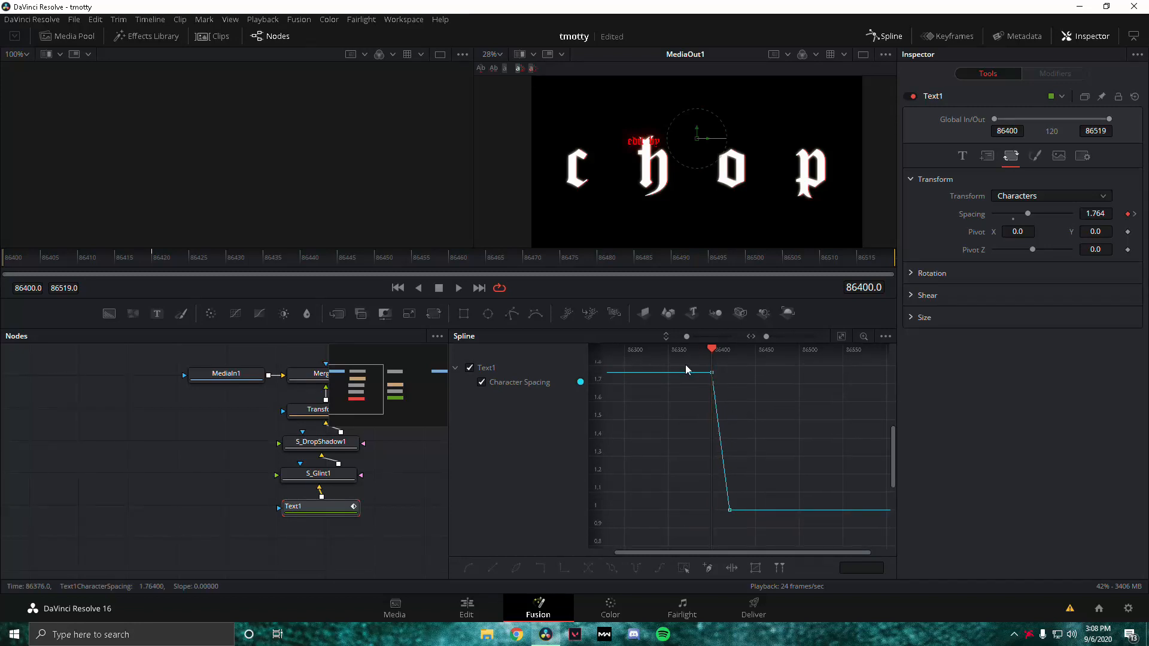
left_click_drag(714, 355, 636, 350)
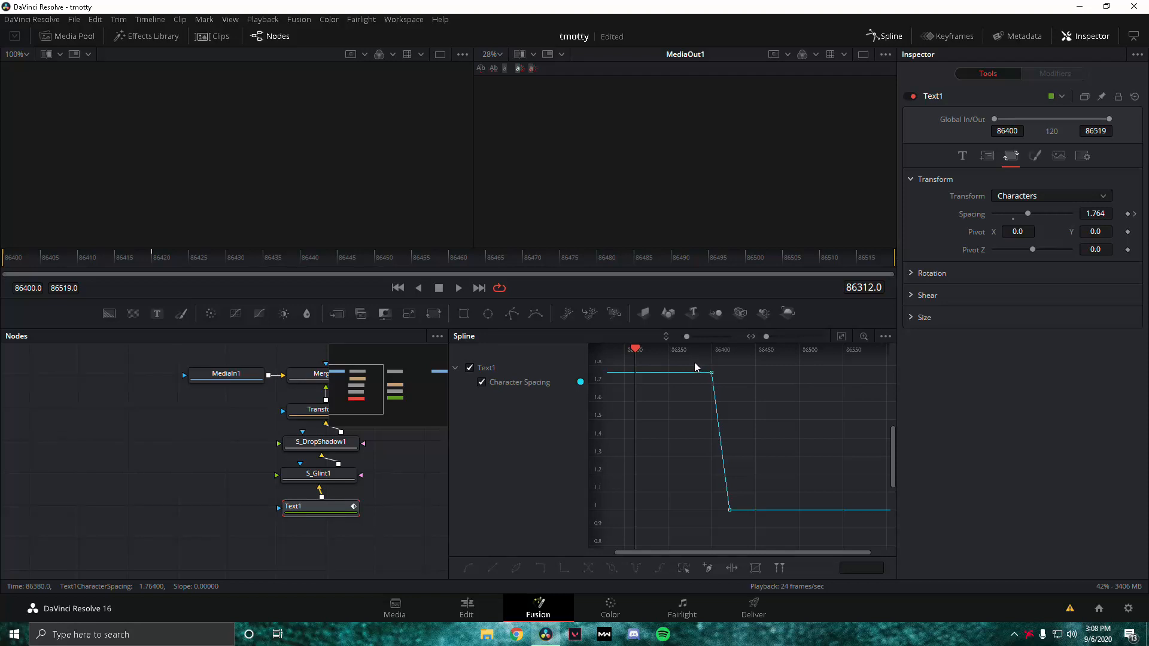
Reshape the Text1 character spacing curve to fall steeply from frame 86400 and ease out towards frame 86420, and close the Spline editor.
left_click_drag(694, 362, 759, 524)
key("Delete")
left_click_drag(715, 375, 704, 433)
left_click_drag(697, 498, 707, 474)
left_click_drag(769, 337, 768, 340)
left_click_drag(728, 555, 695, 554)
left_click_drag(831, 510, 761, 475)
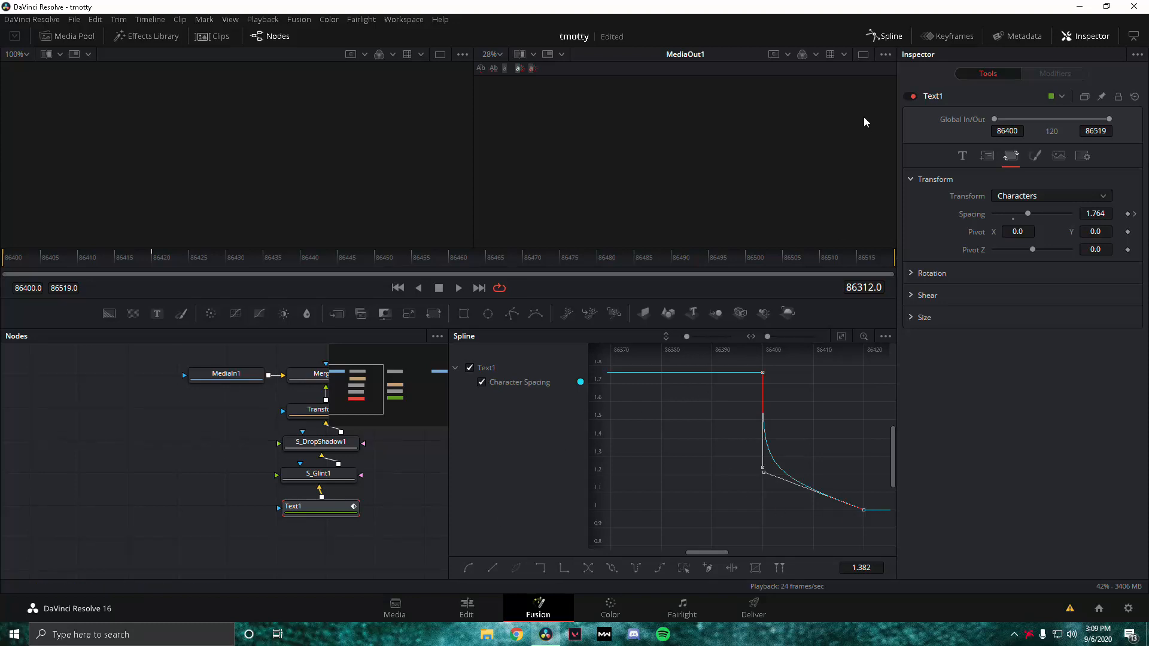
left_click(890, 37)
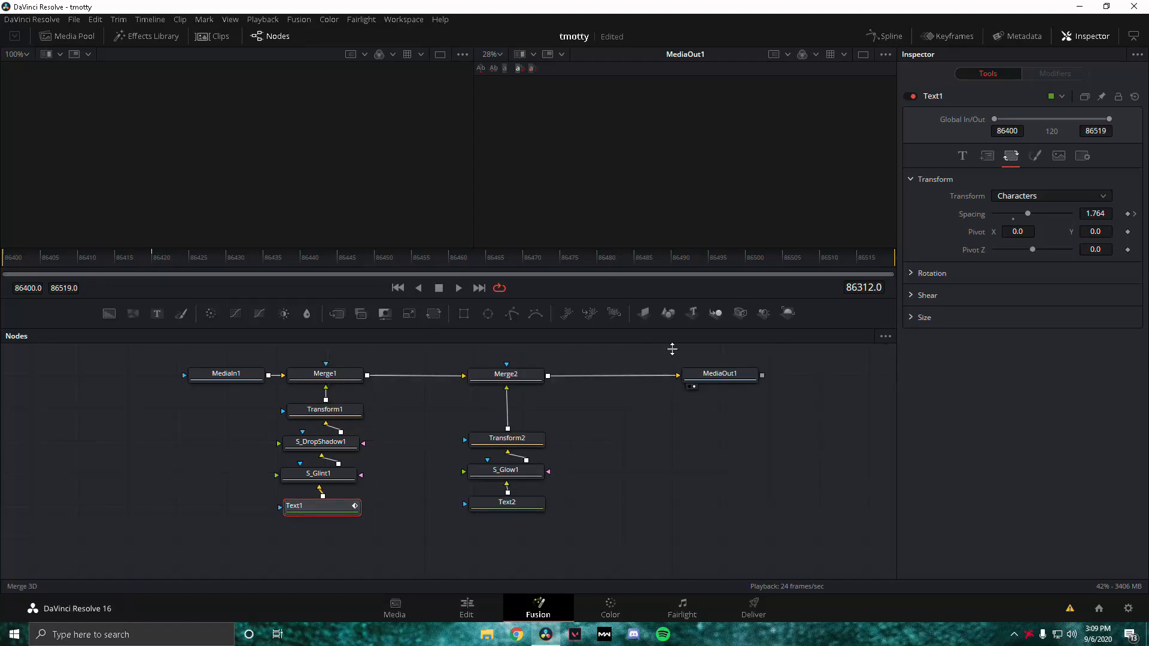
Keyframe the shading opacity of Text1 from 0.0 at frame 86400 to 1.0 at about frame 86406.
left_click(48, 258)
left_click_drag(47, 253, 6, 253)
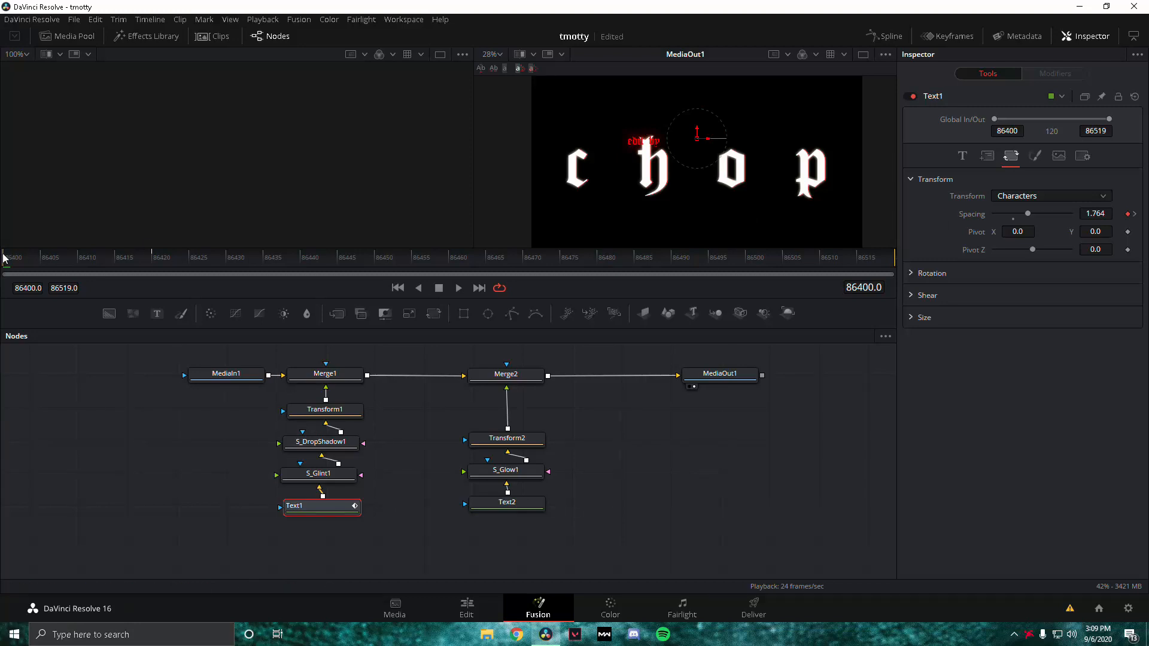
left_click(1036, 157)
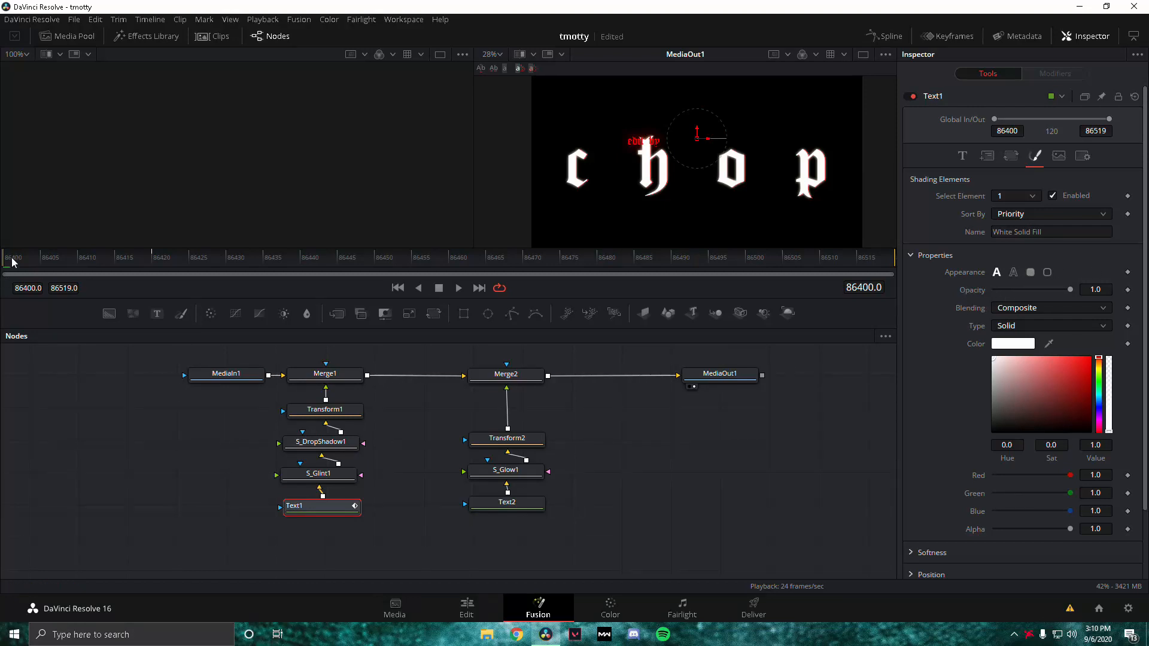
left_click(1128, 291)
key("space")
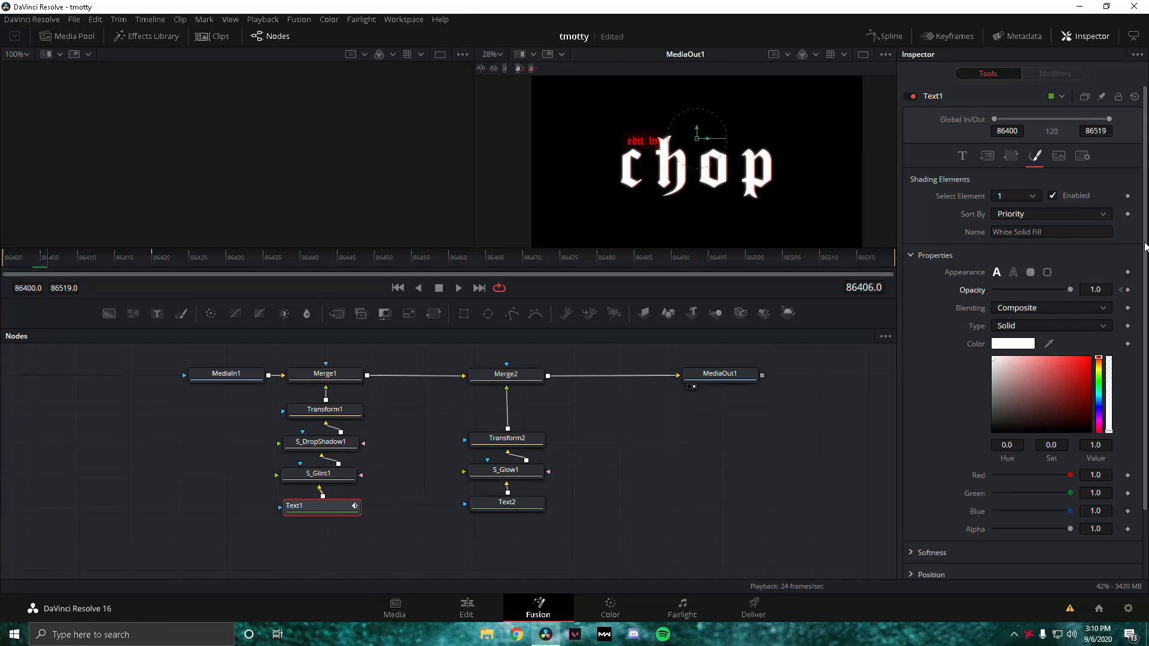
left_click(1121, 290)
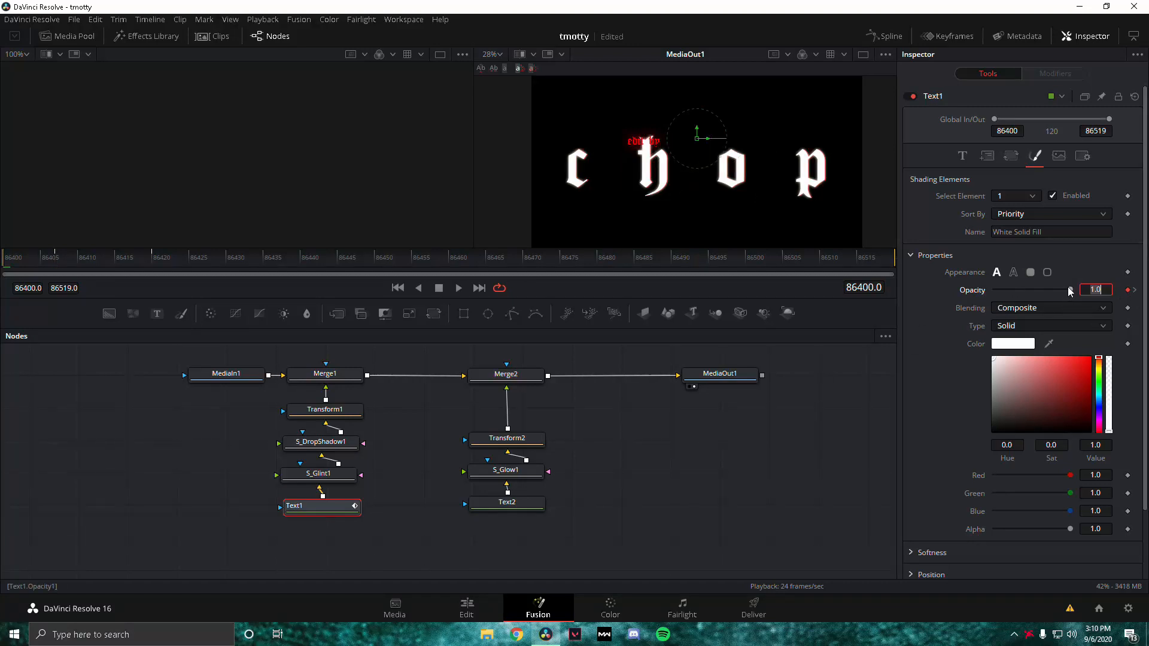
left_click_drag(1071, 292, 886, 299)
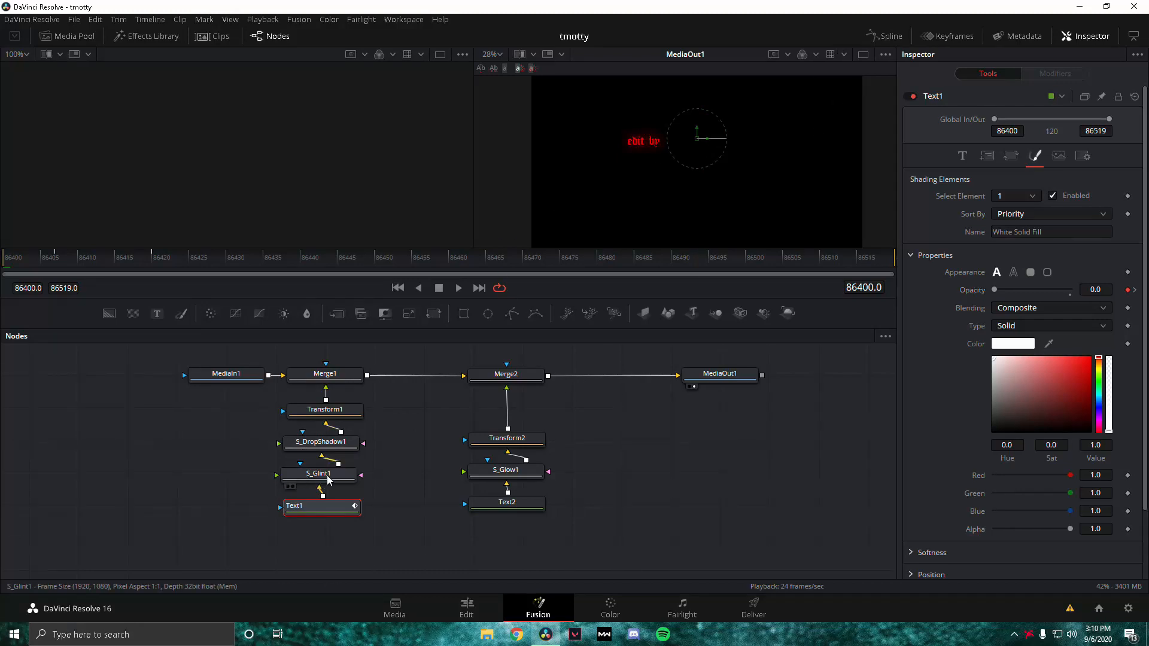
Keyframe the size of Transform1 from about 2.02 at frame 86400 to 1.0 at frame 86420.
left_click(339, 413)
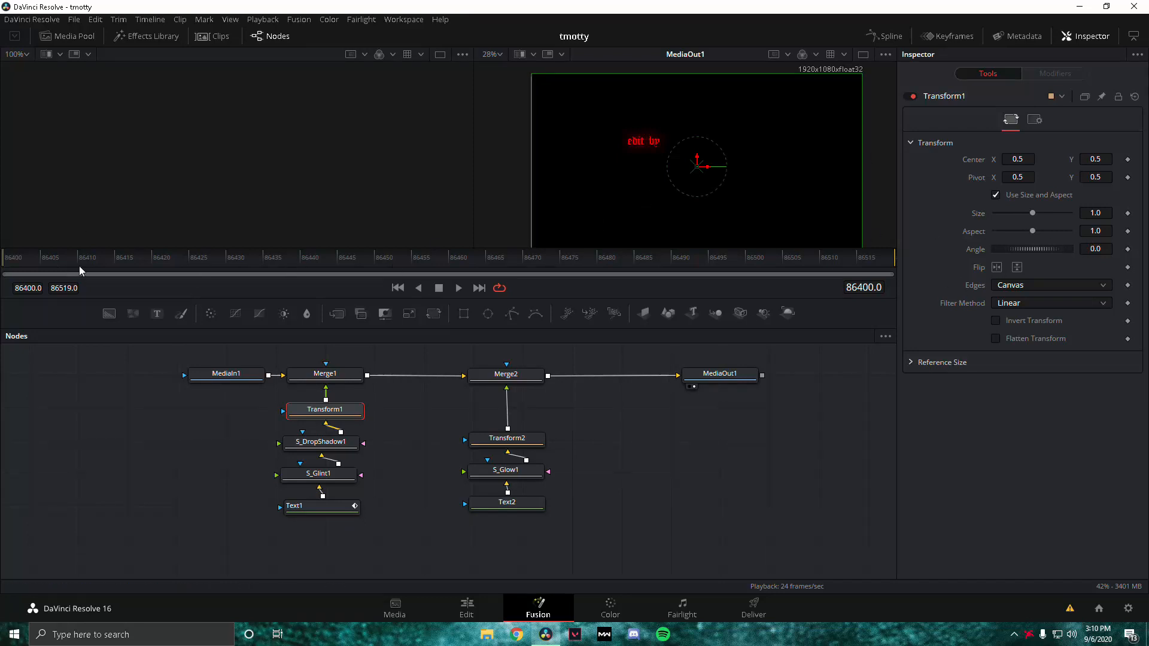
mouse_move(10, 263)
left_mouse_down()
mouse_move(159, 275)
mouse_move(1, 267)
left_mouse_up()
left_click(1127, 214)
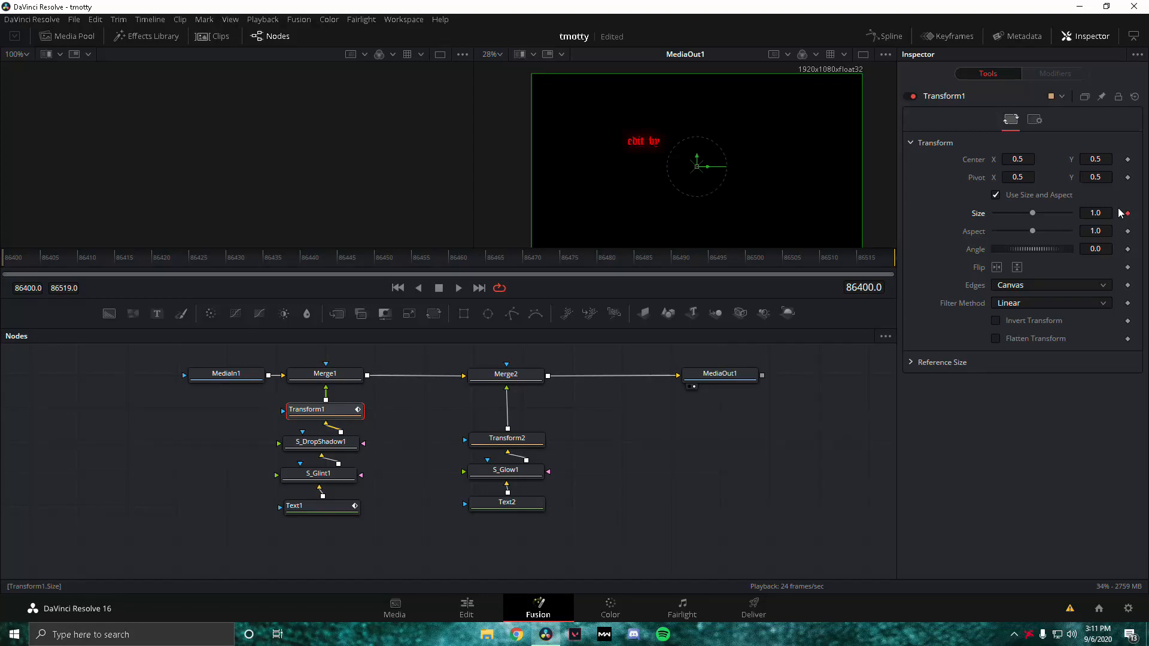
key("space")
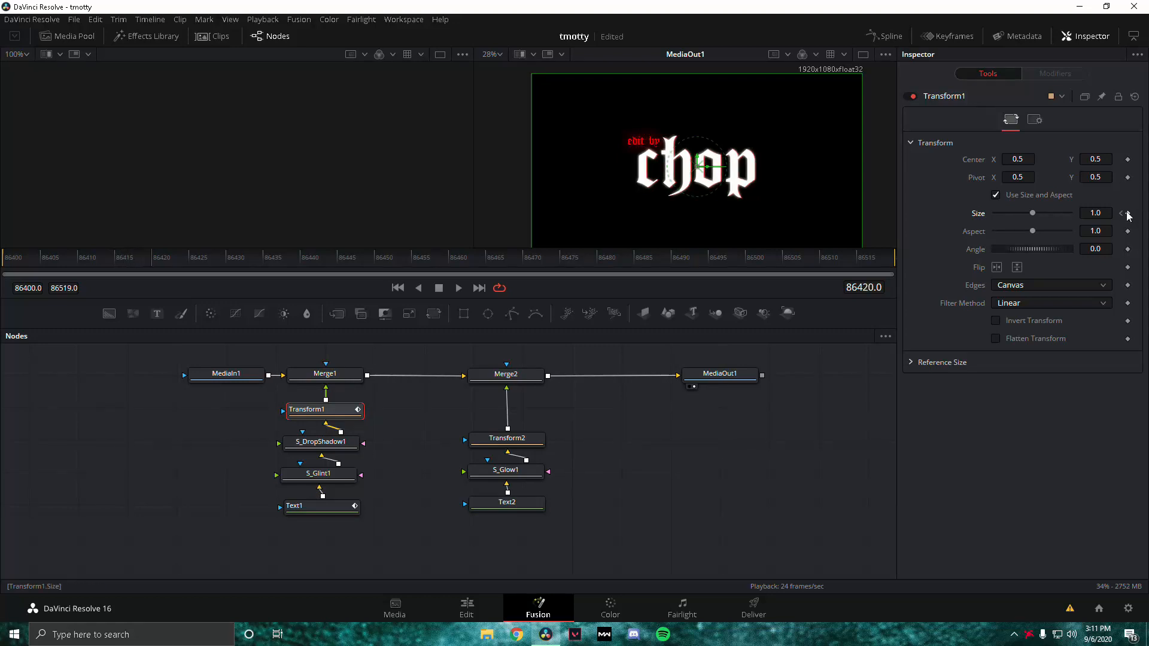
left_click(1128, 213)
left_click(1121, 213)
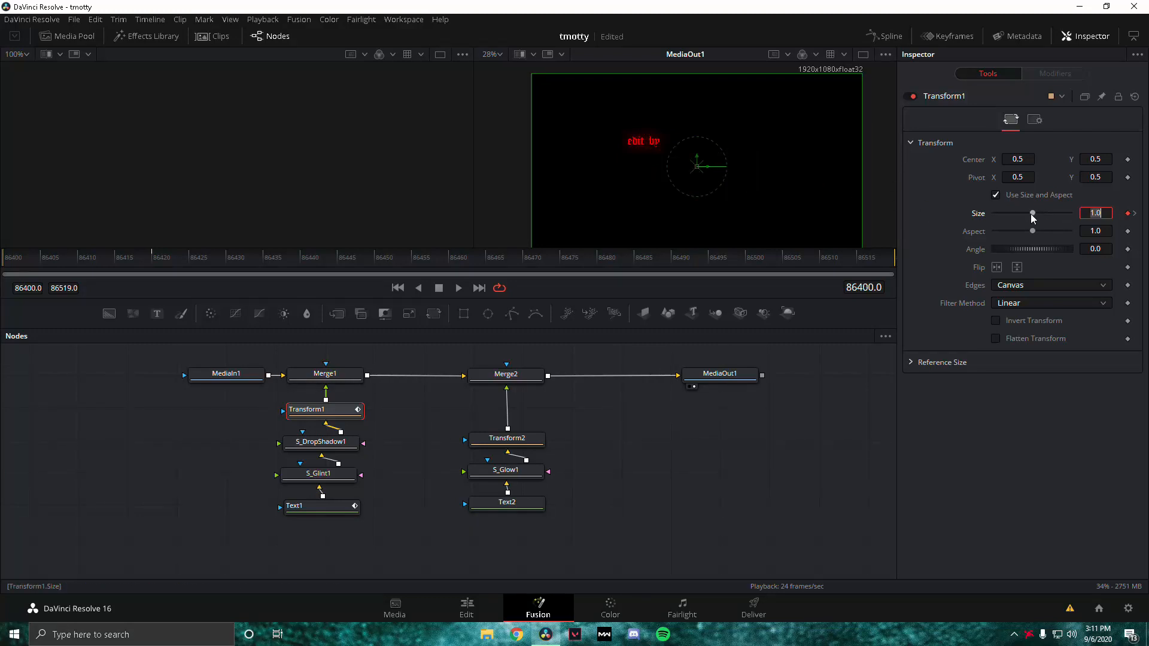
left_click_drag(1034, 217, 1043, 216)
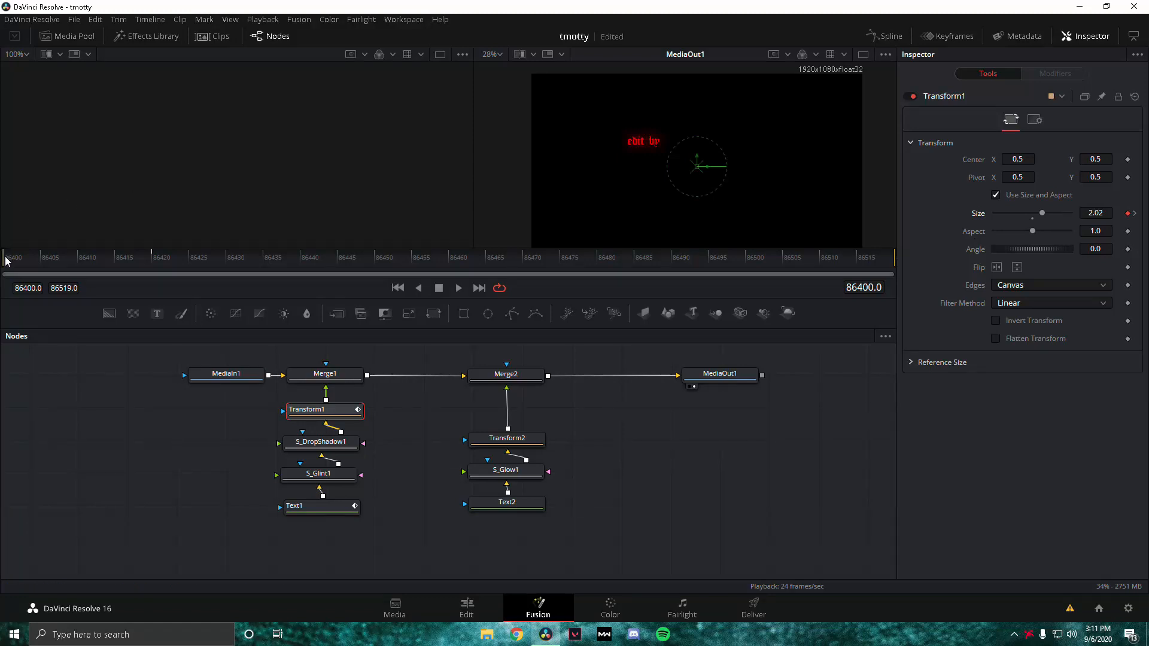
Play the combined size, opacity and spacing animation from the start twice and return to frame 86400.
key("space")
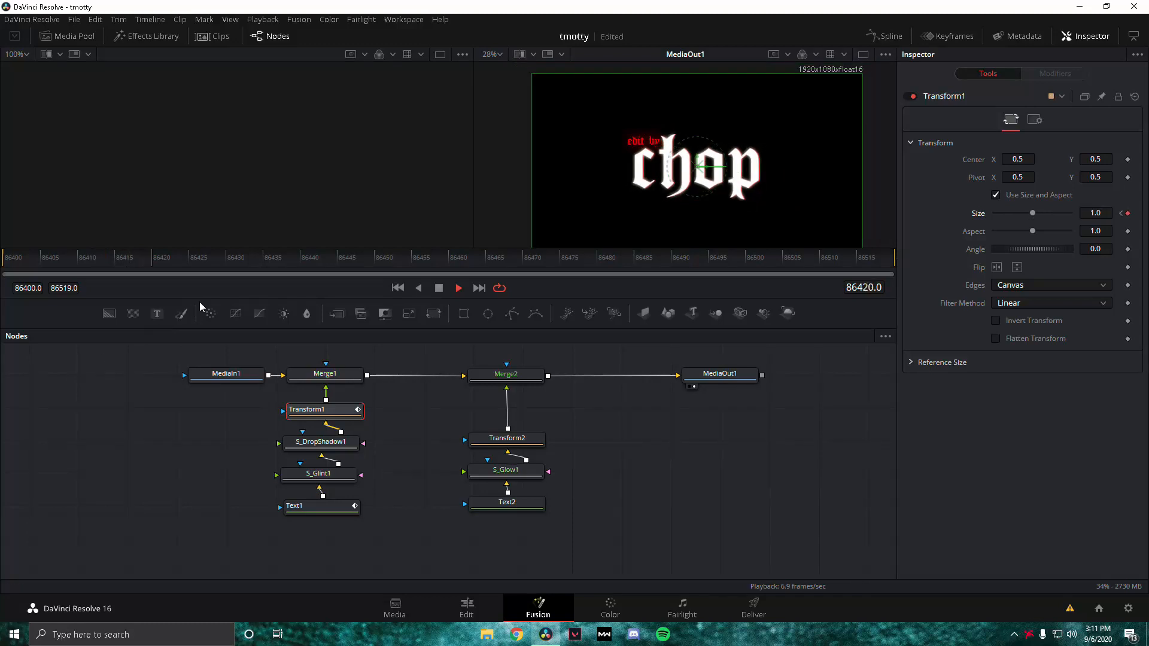
key("space")
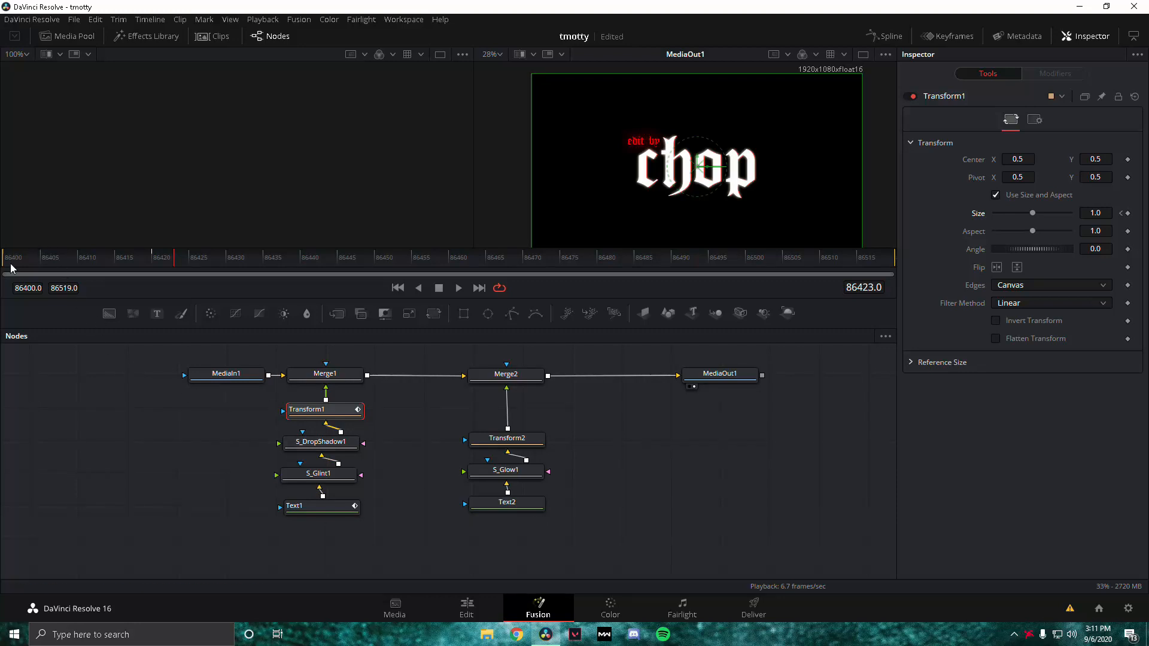
left_click_drag(11, 264, 0, 269)
key("space")
key("space")
key("Home")
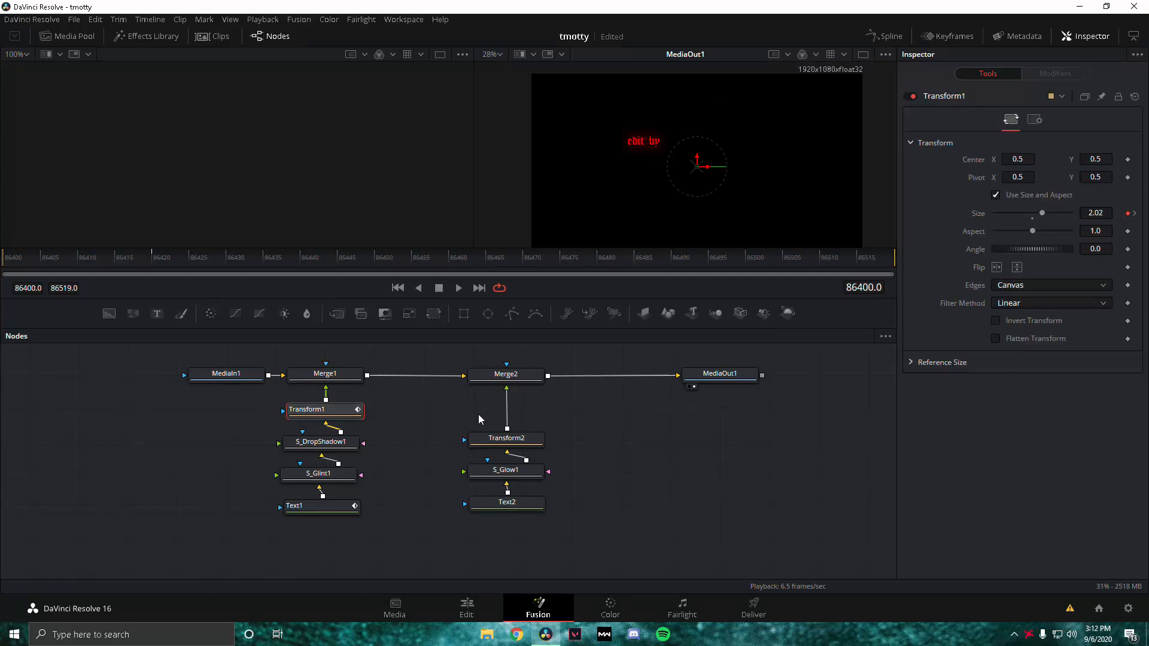
Reopen the Spline editor, hide the Text1 curves and bring the whole Transform1 Size curve into view.
left_click(885, 36)
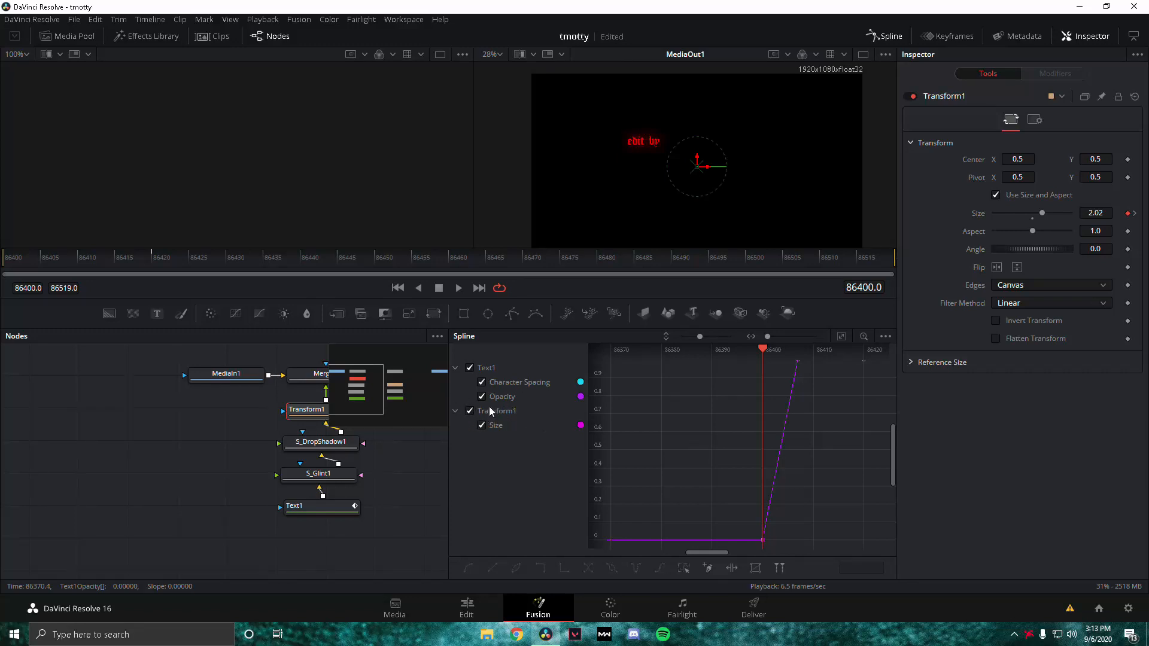
left_click(471, 368)
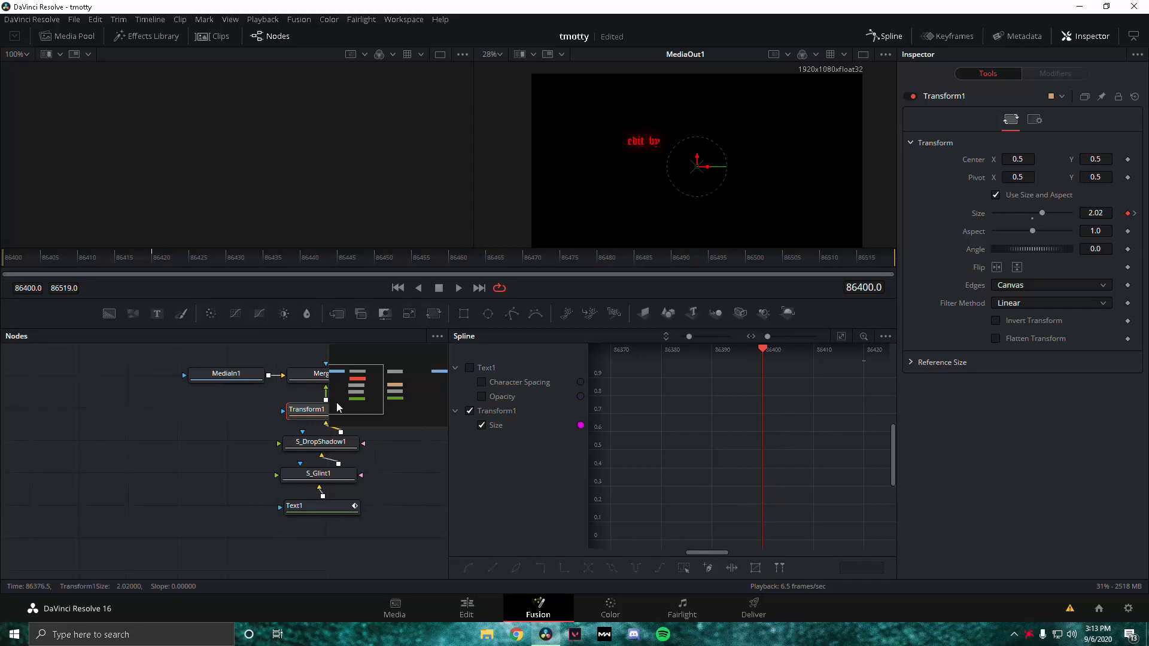
left_click_drag(131, 264, 138, 263)
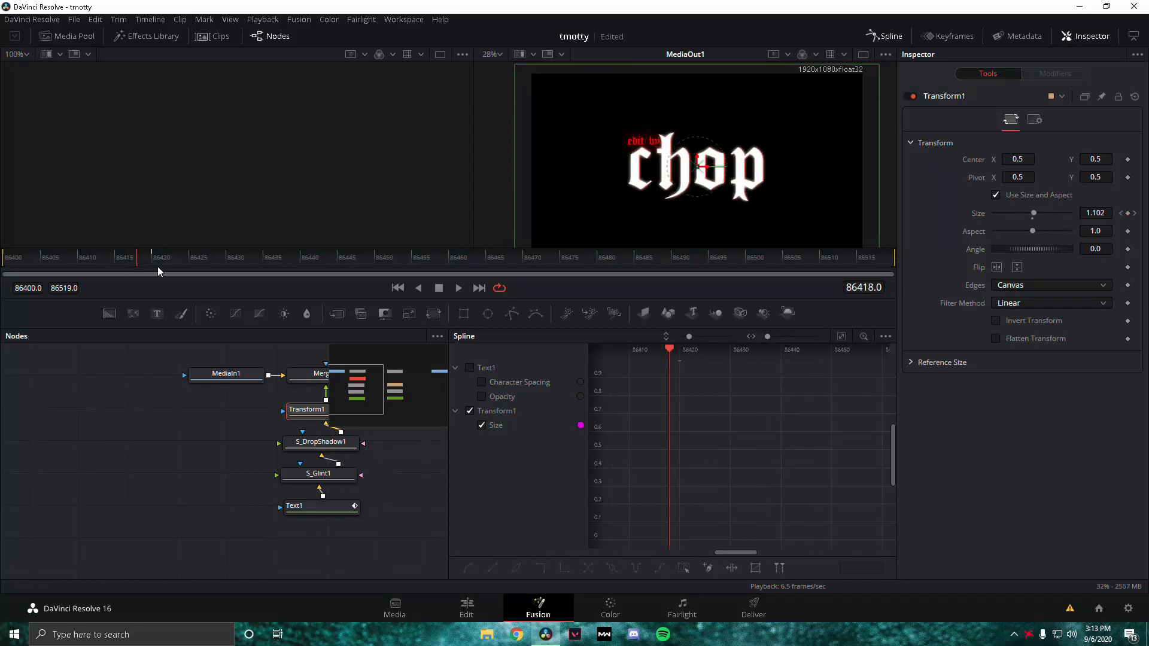
scroll(702, 476, "up", 5)
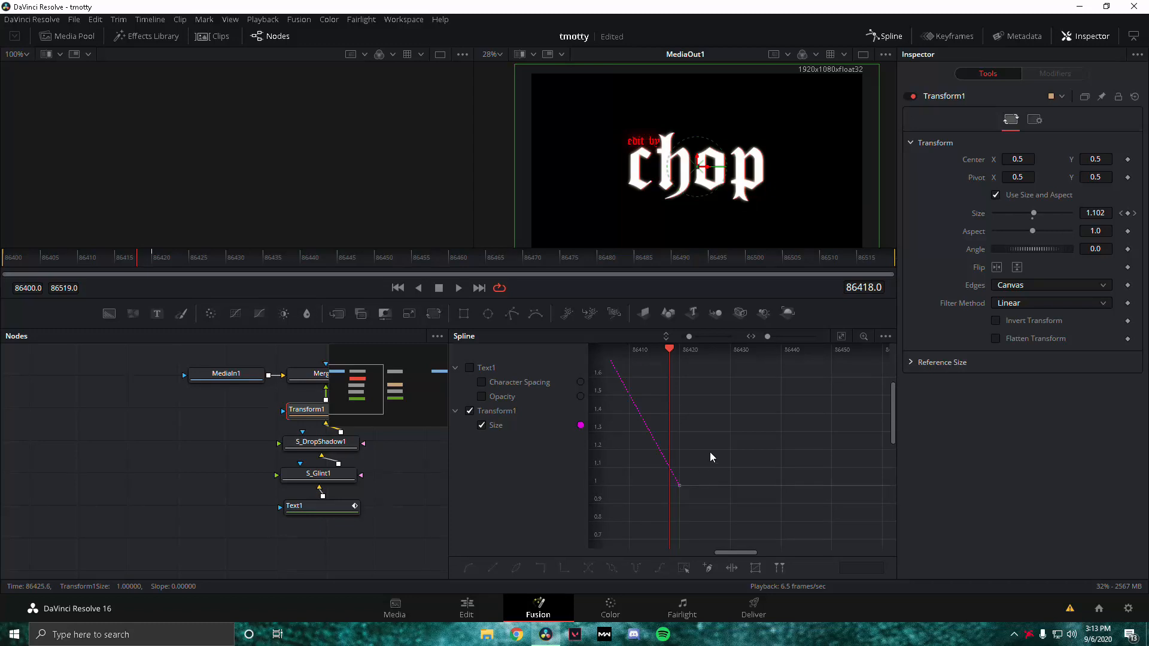
left_click_drag(710, 452, 864, 512)
scroll(781, 452, "down", 2)
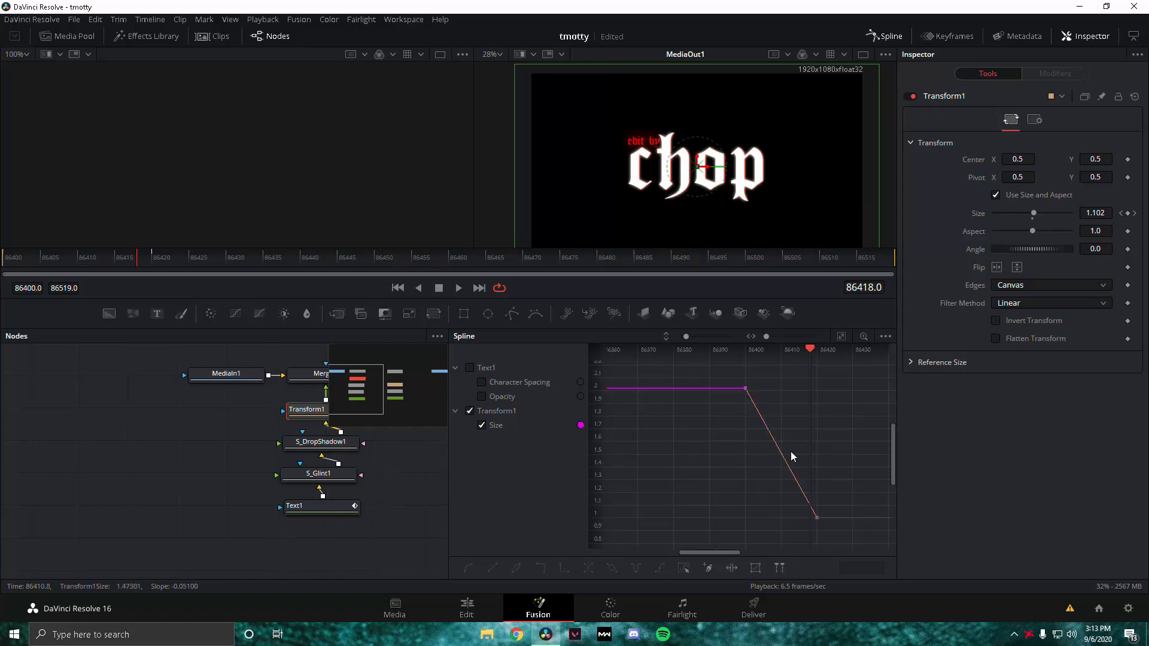
left_click_drag(796, 444, 758, 435)
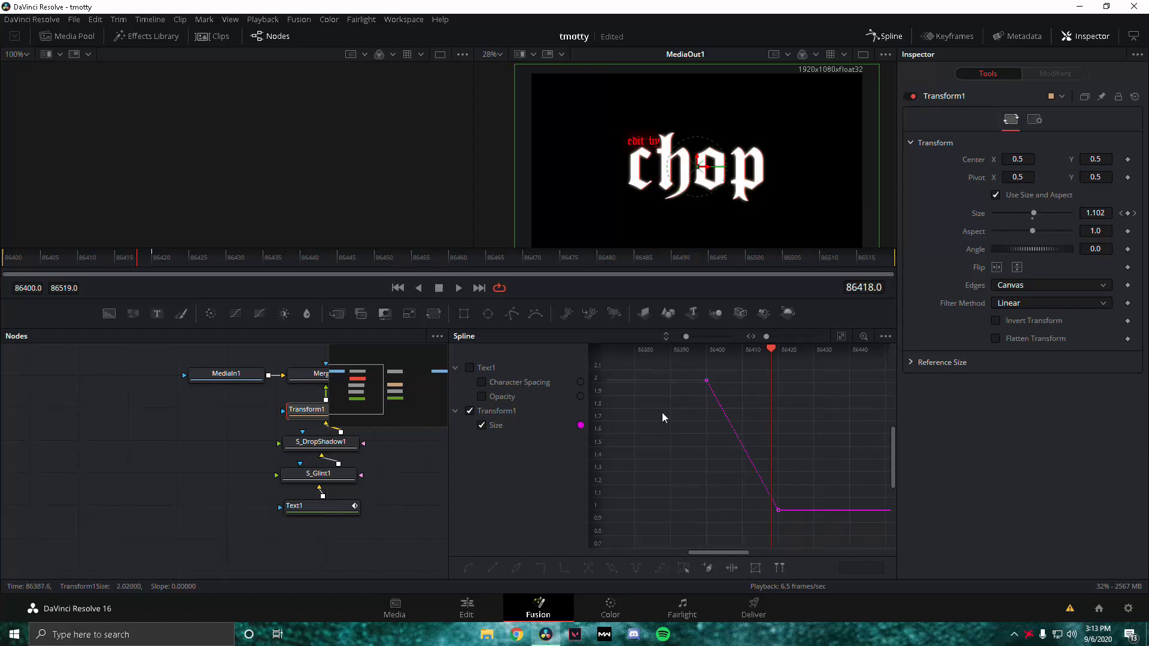
Smooth the Transform1 Size curve and pull both keyframe handles down towards its start for a fast drop with a gentle ease-out, then close the Spline editor.
left_click_drag(687, 366, 813, 537)
key("shift+s")
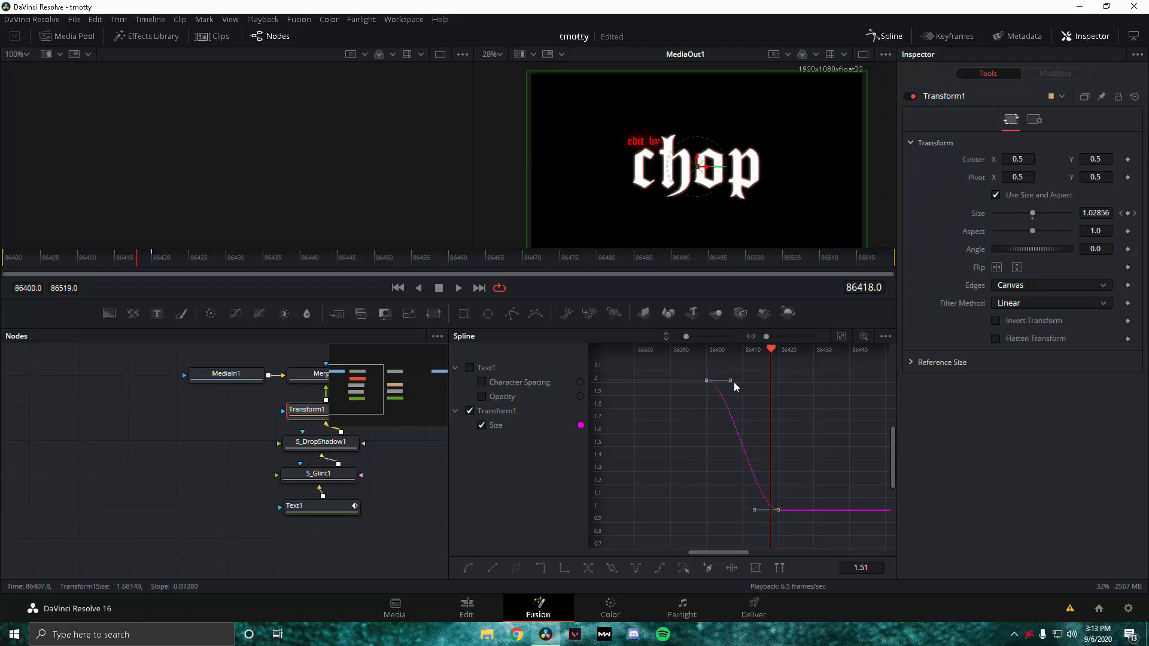
left_click_drag(729, 381, 711, 467)
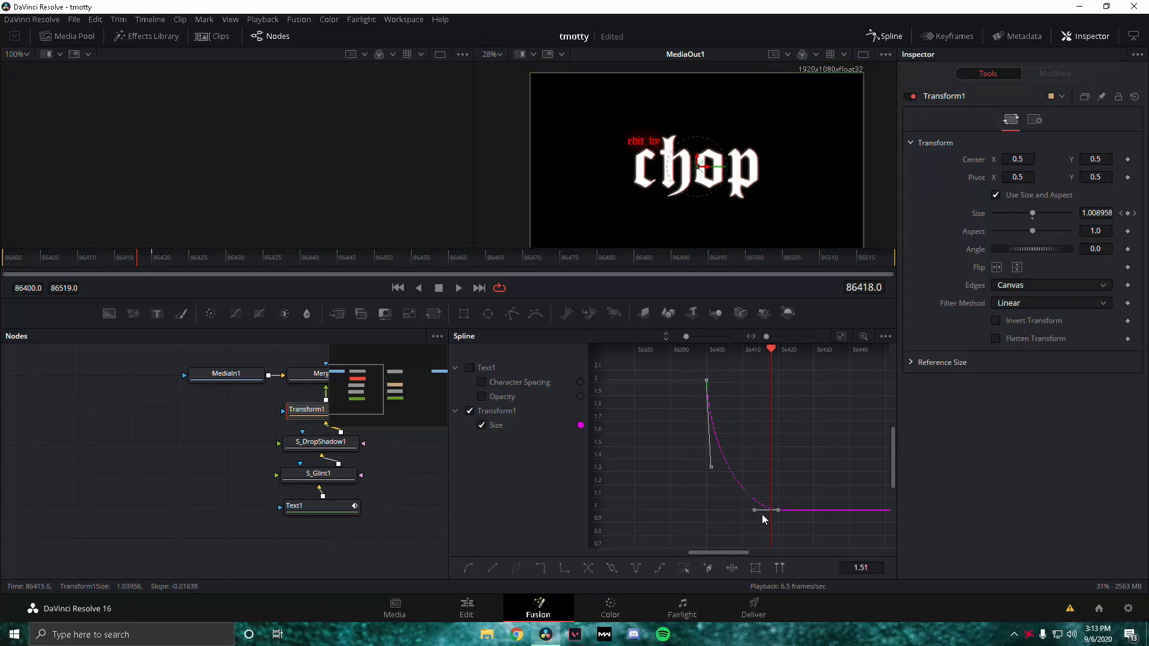
left_click_drag(753, 513, 708, 489)
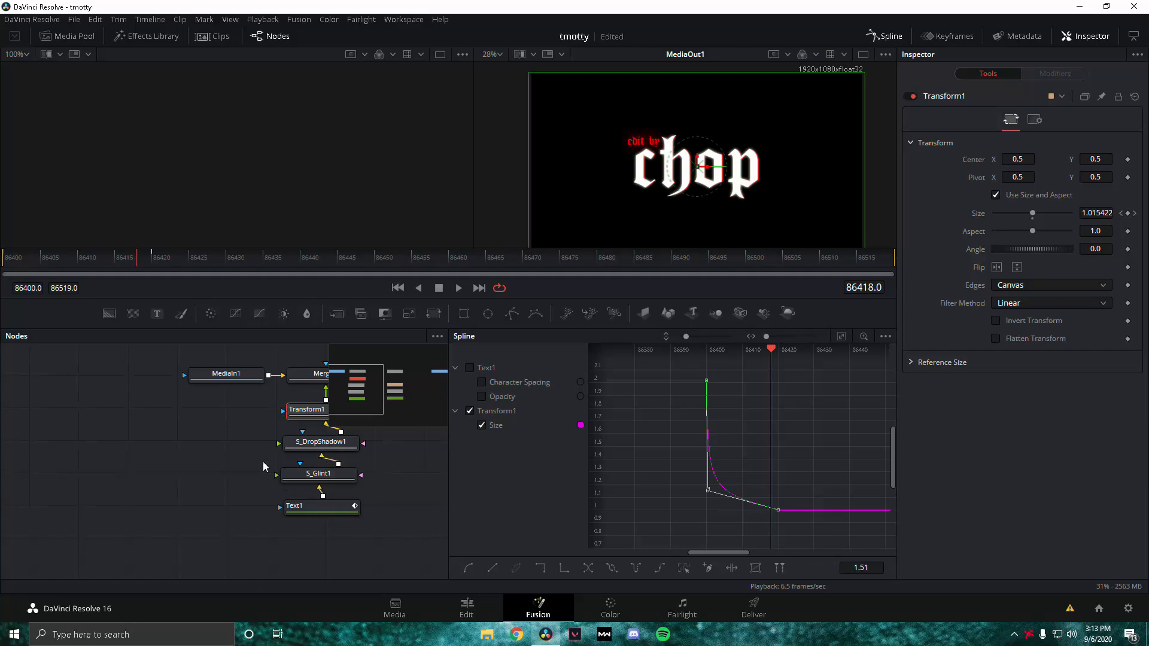
left_click(886, 36)
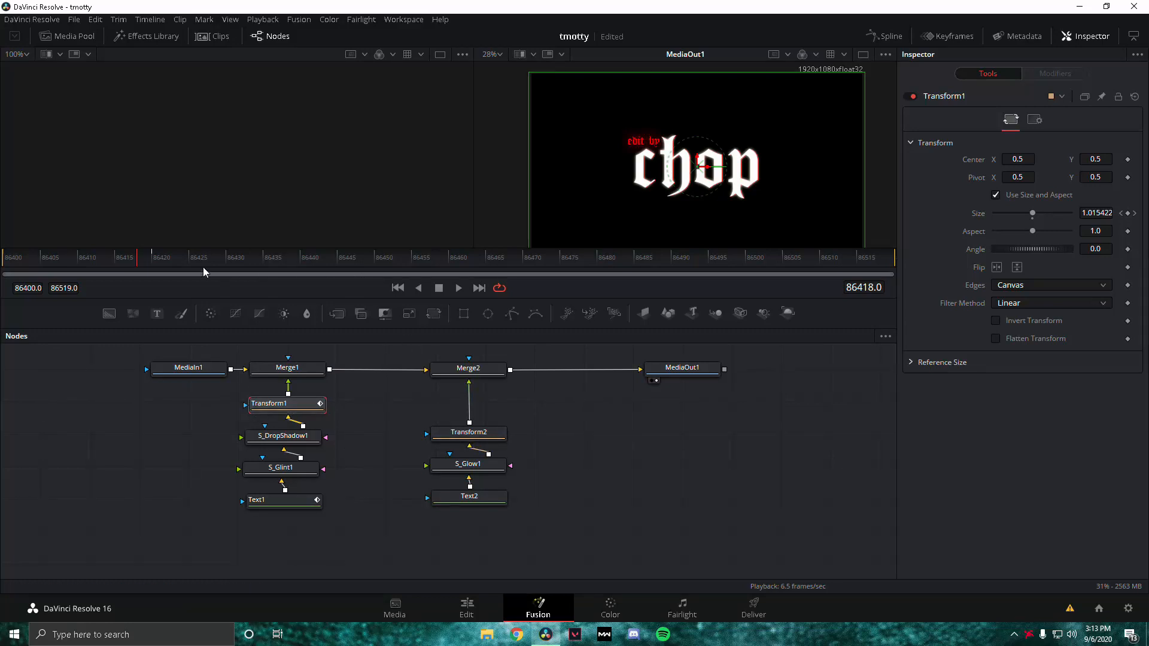
Keyframe the shading opacity of Text2 from 0.0 at frame 86400 to 1.0 at frame 86407.
left_click(484, 504)
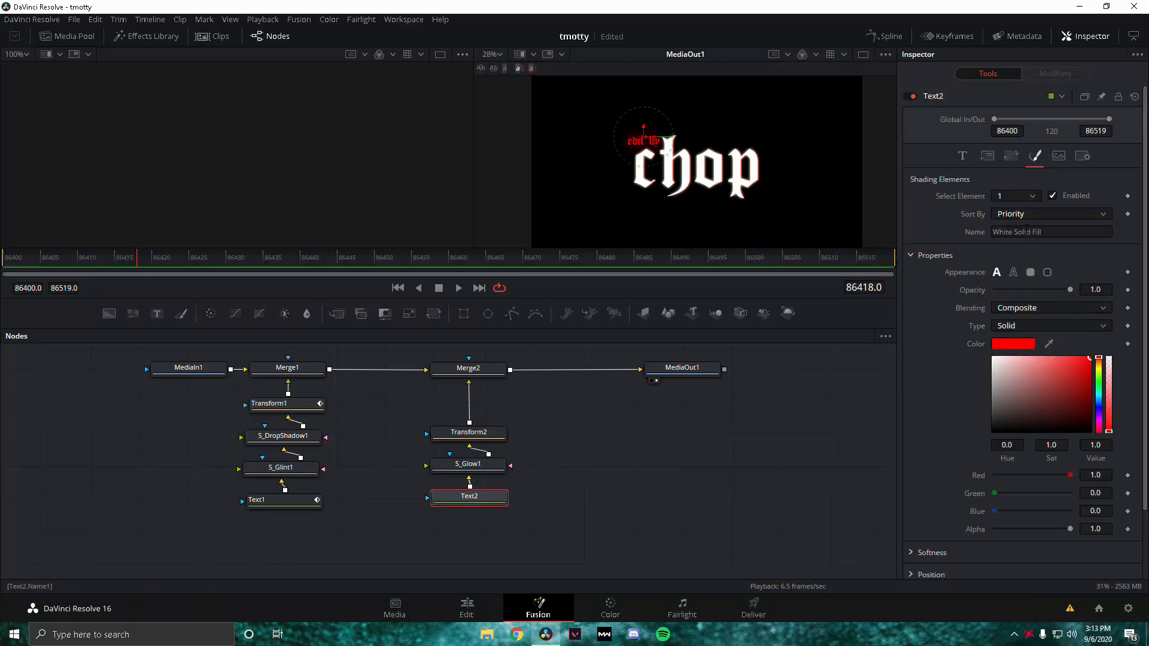
left_click(963, 156)
left_click(1036, 158)
left_click(12, 259)
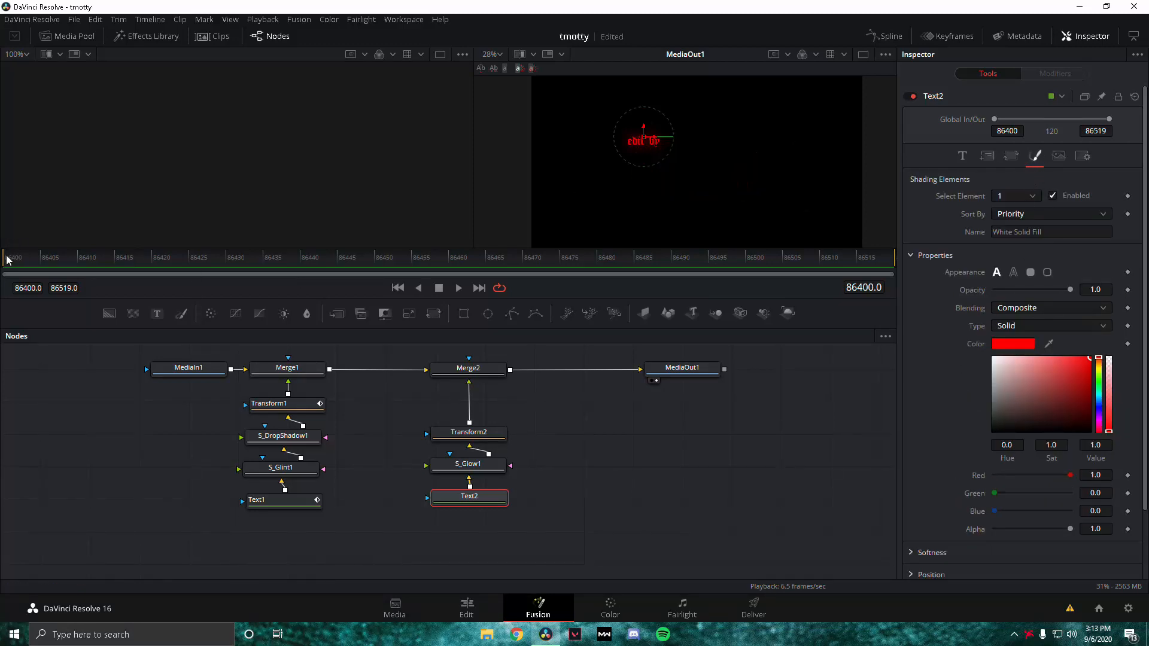
left_click(1129, 291)
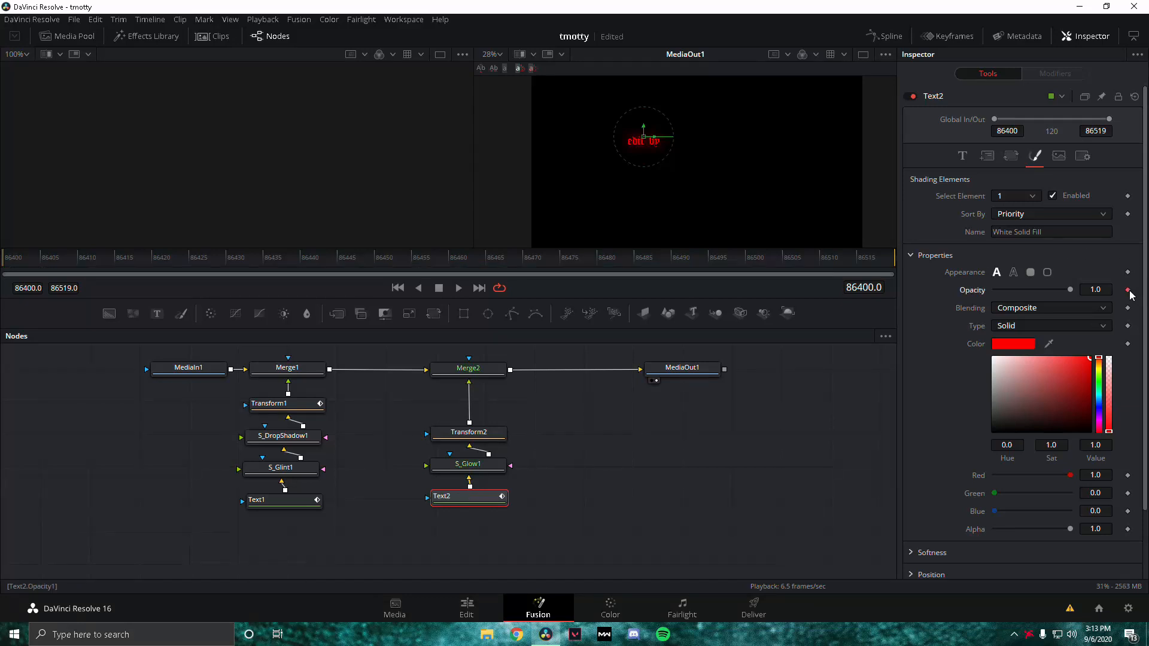
key("space")
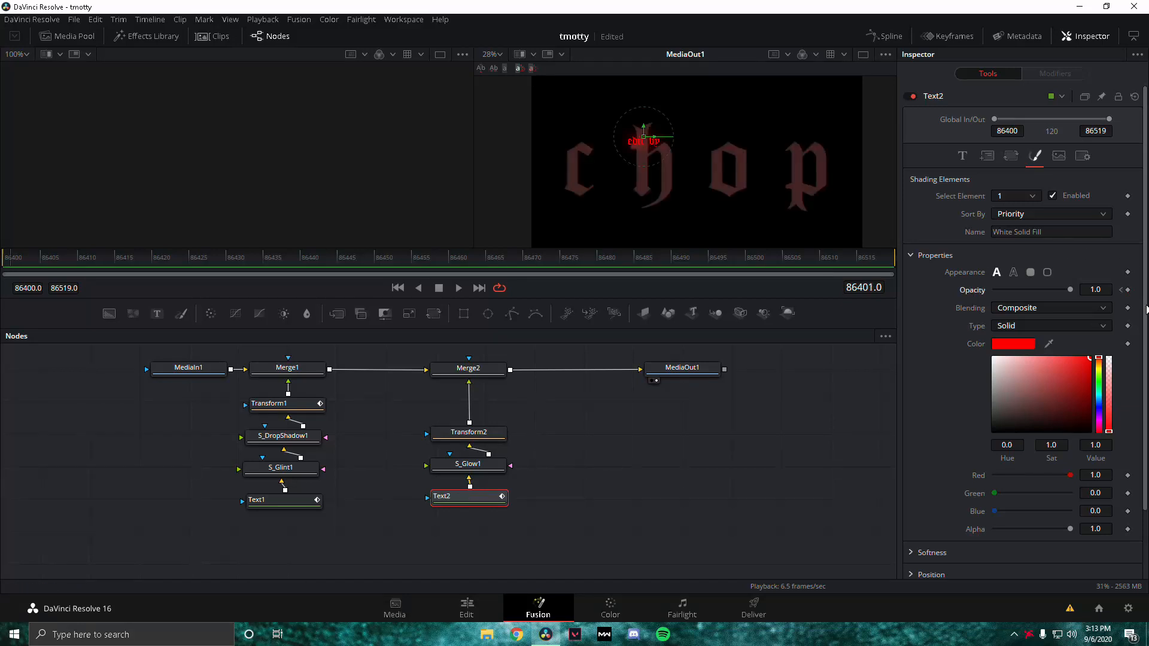
left_click(1123, 291)
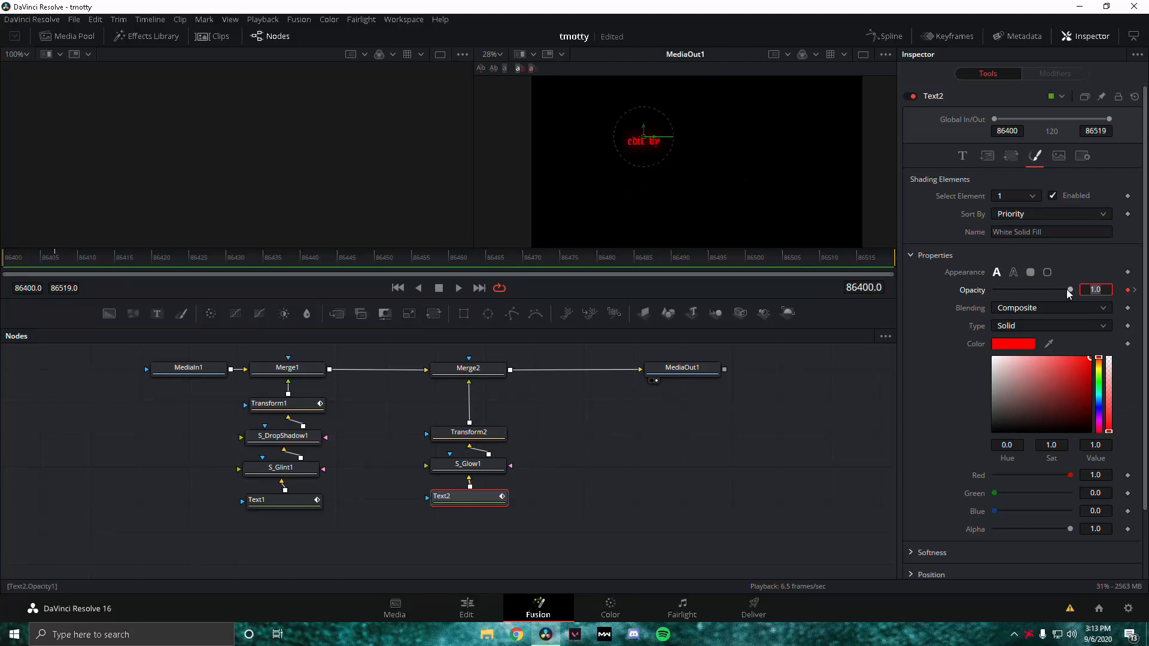
left_click_drag(1069, 291, 873, 300)
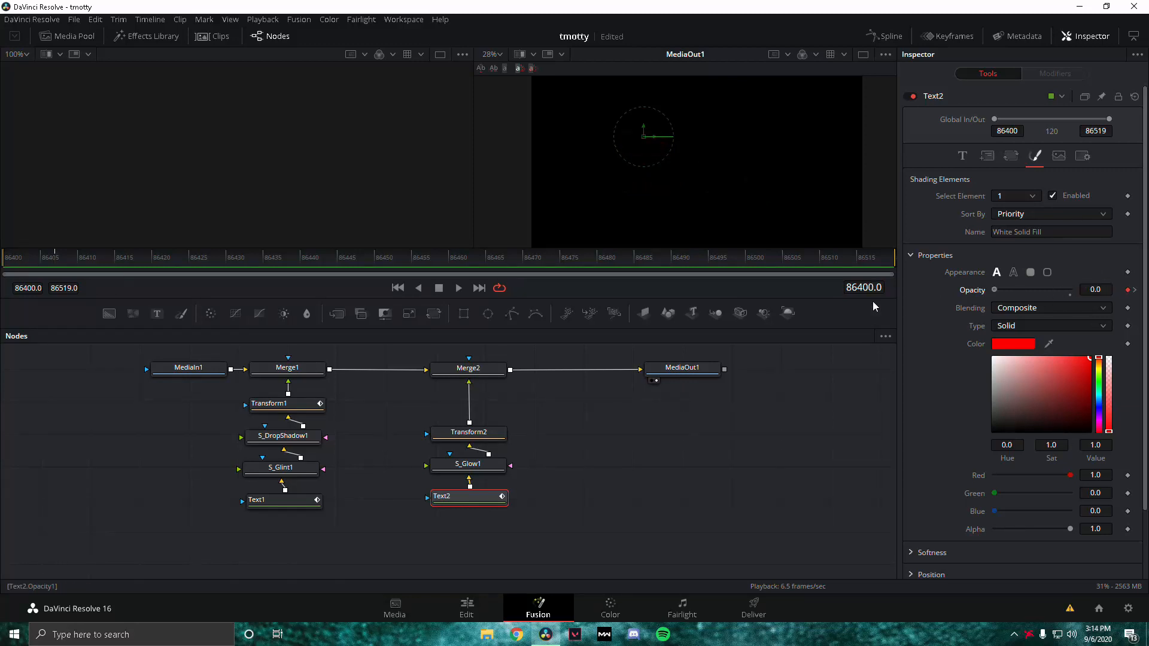
Keyframe the size of Transform2 from about 1.95 at frame 86400 to 1.0 at frame 86420.
left_click(474, 442)
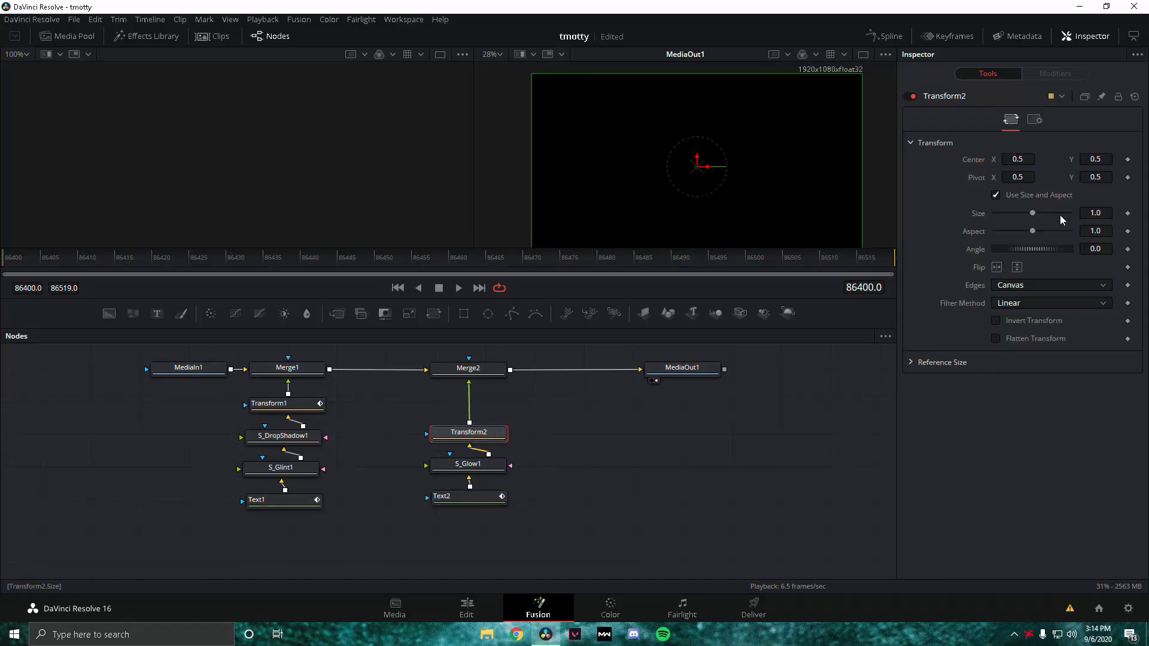
left_click(1128, 214)
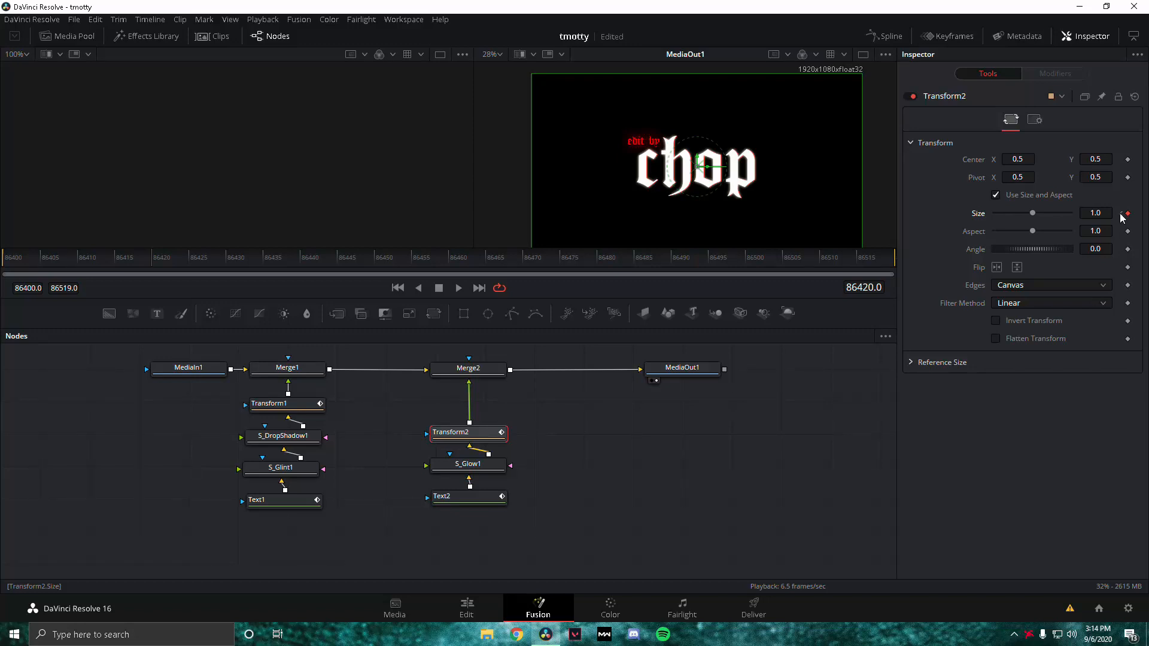
left_click(1123, 214)
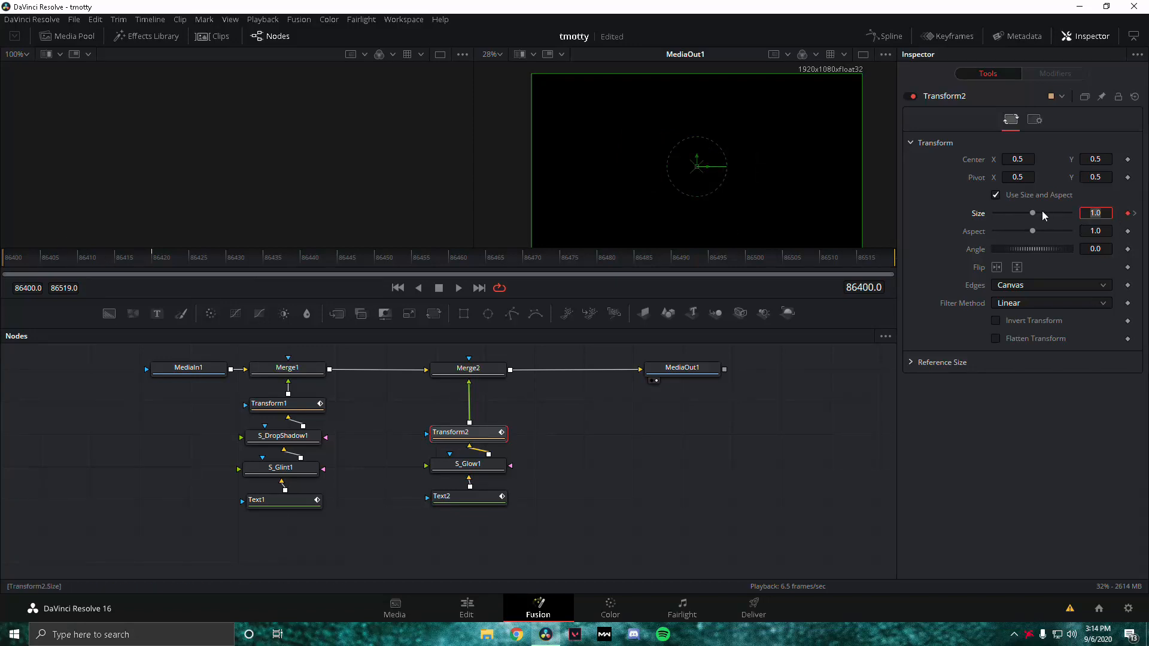
left_click_drag(1033, 212, 1041, 213)
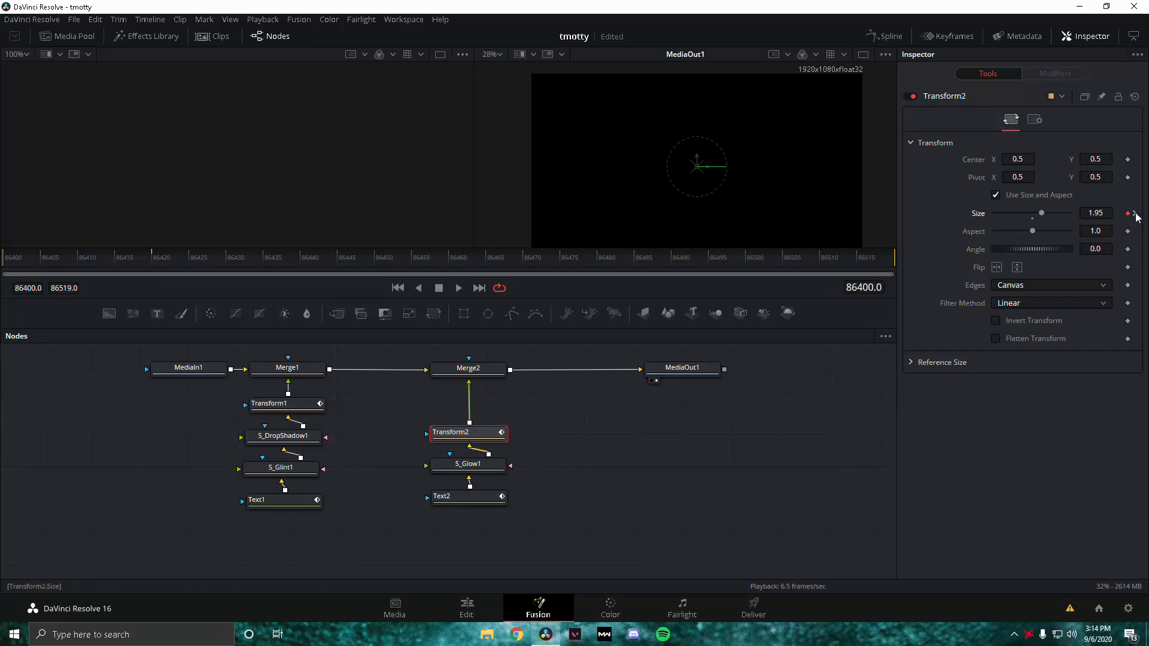
Reopen the Spline editor, hide the Text2 and Transform1 curves and bring the whole Transform2 Size curve into view.
left_click(880, 37)
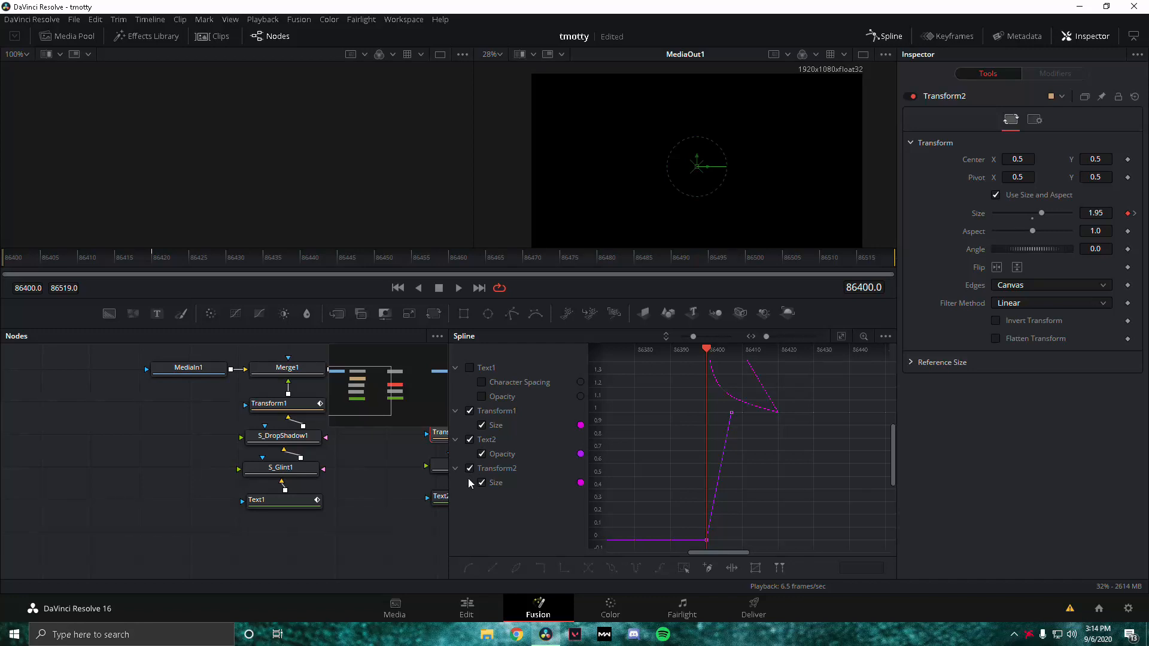
left_click(471, 441)
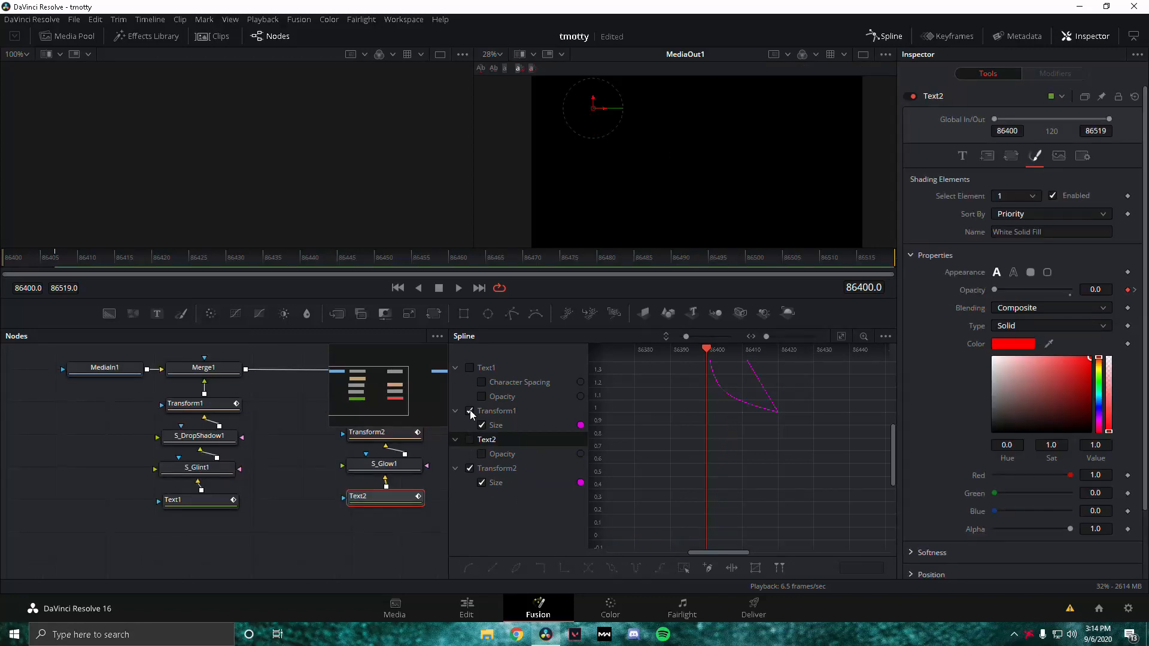
left_click(470, 412)
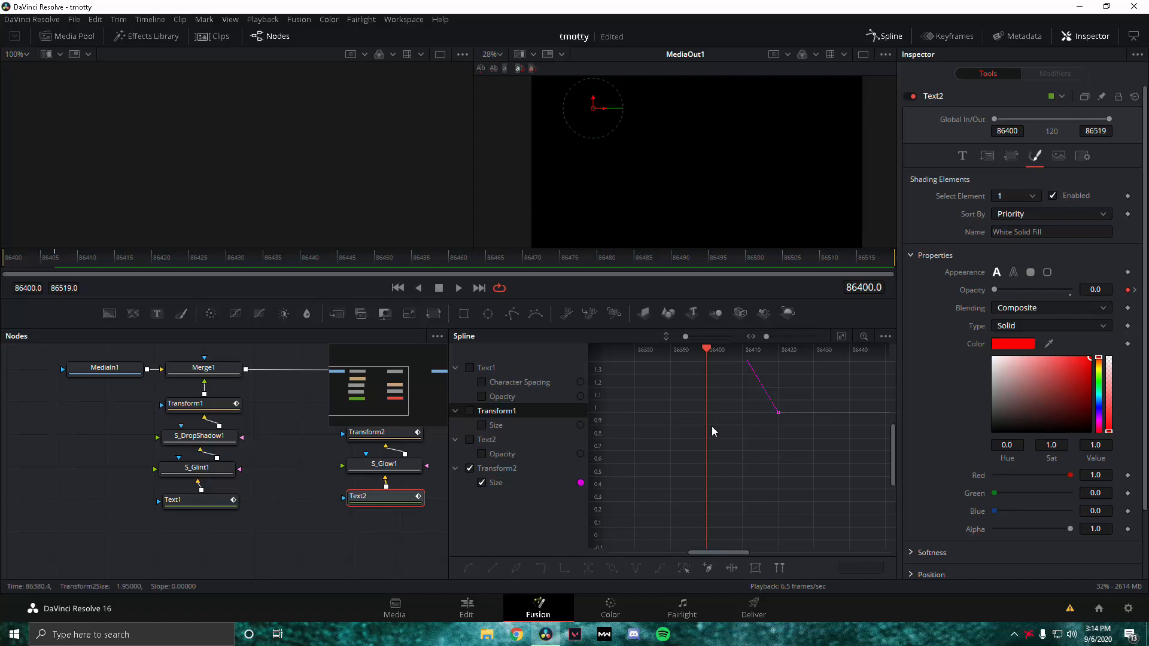
left_click_drag(788, 427, 778, 548)
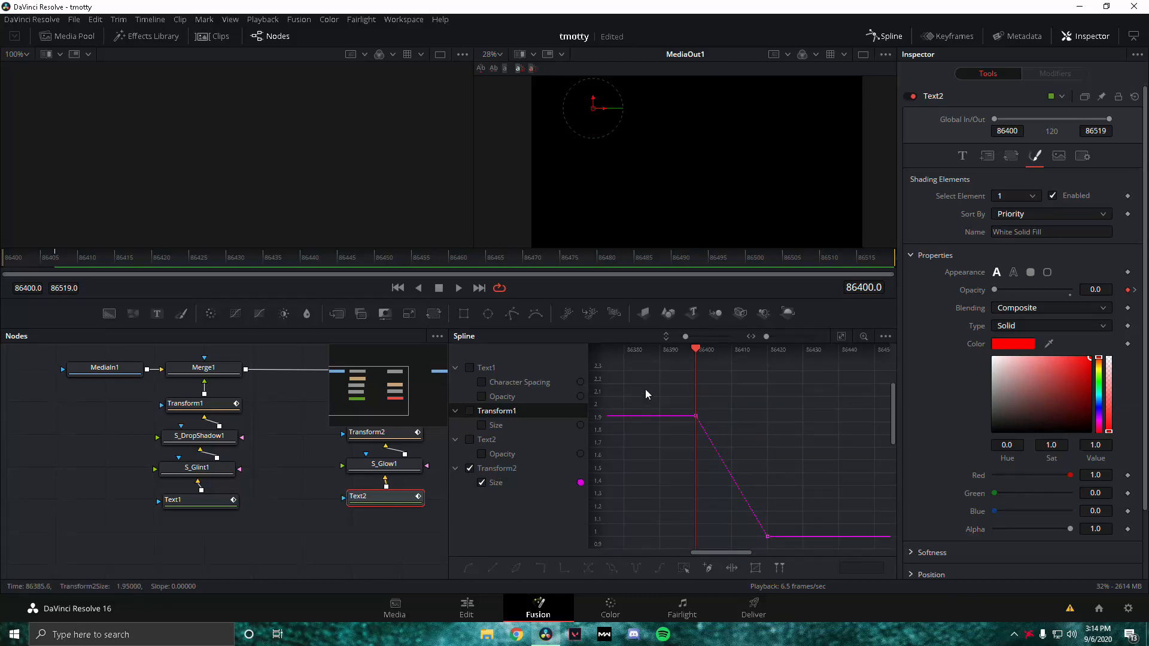
Smooth the Transform2 Size curve, shape its handles into a steep drop with a gentle ease-out, and close the Spline editor.
left_click_drag(677, 393, 841, 556)
key("s")
left_click_drag(718, 418, 707, 523)
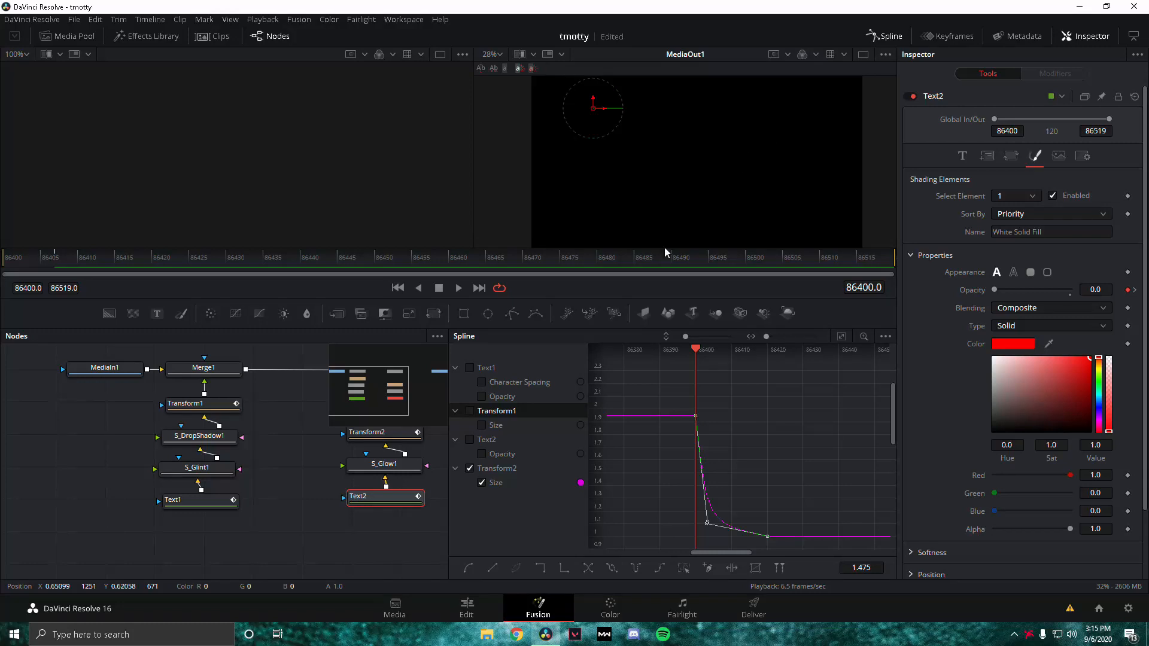
left_click(891, 36)
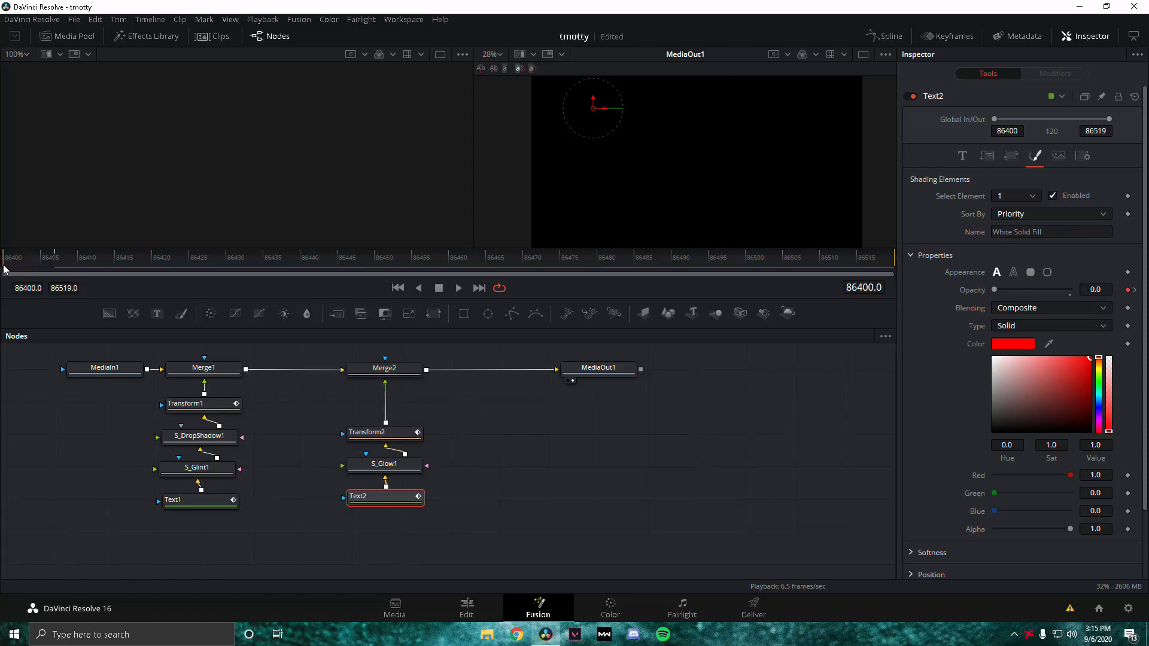
Play the combined animation of both text elements from the start several times.
key("space")
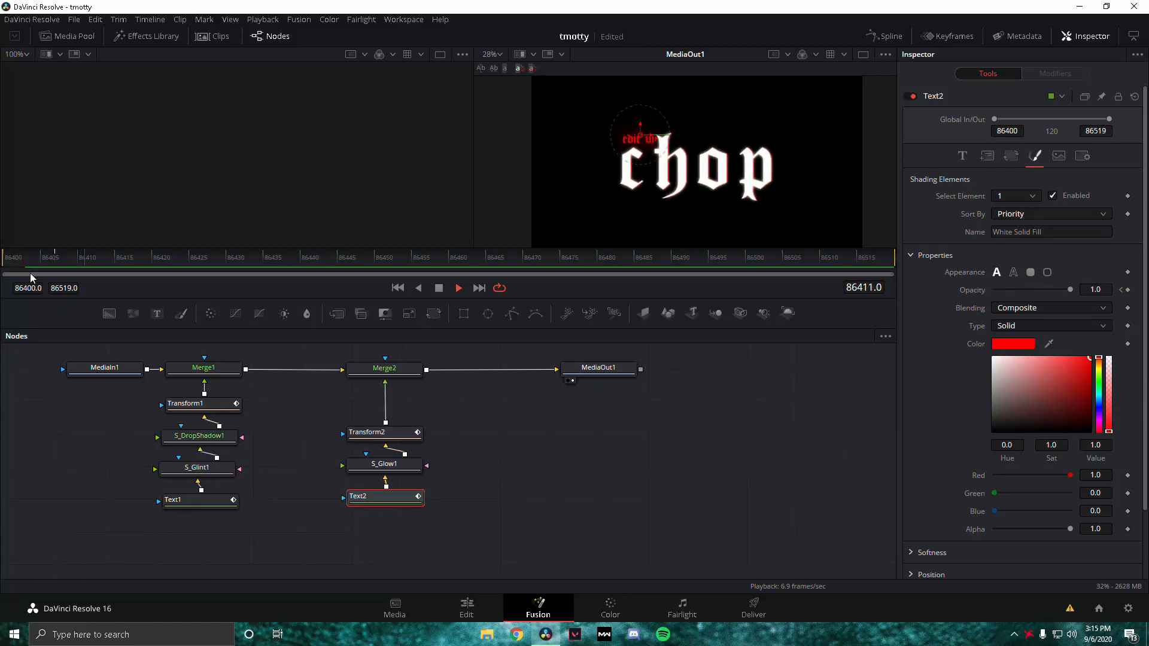
key("space")
left_click(3, 268)
key("space")
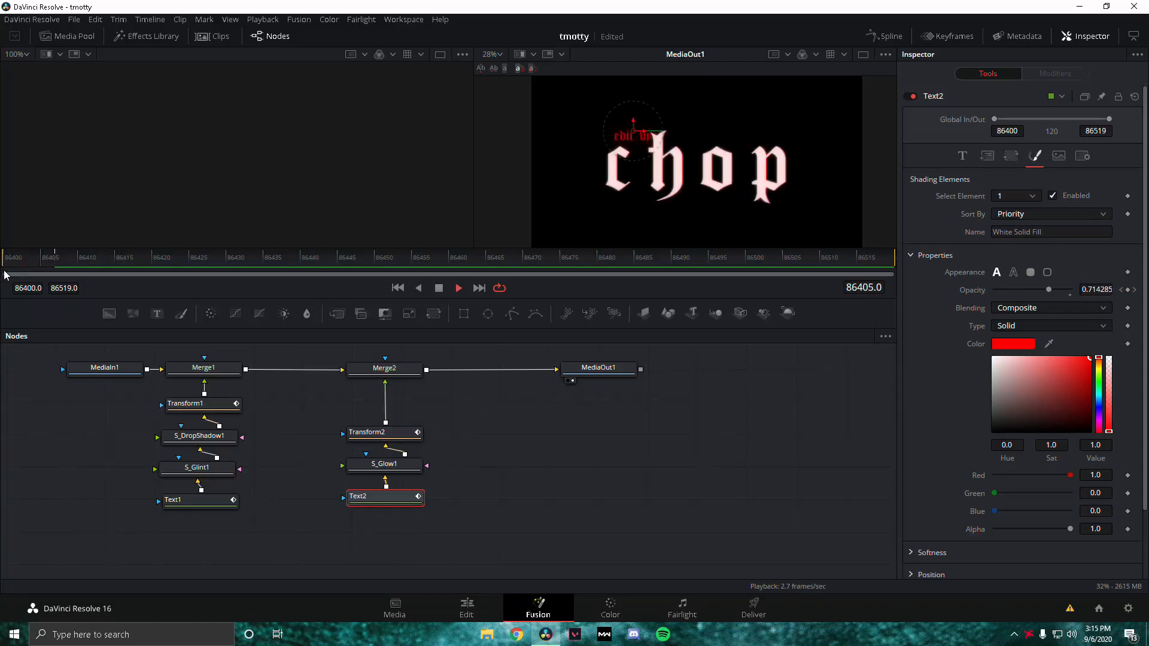
key("space")
left_click(11, 268)
key("space")
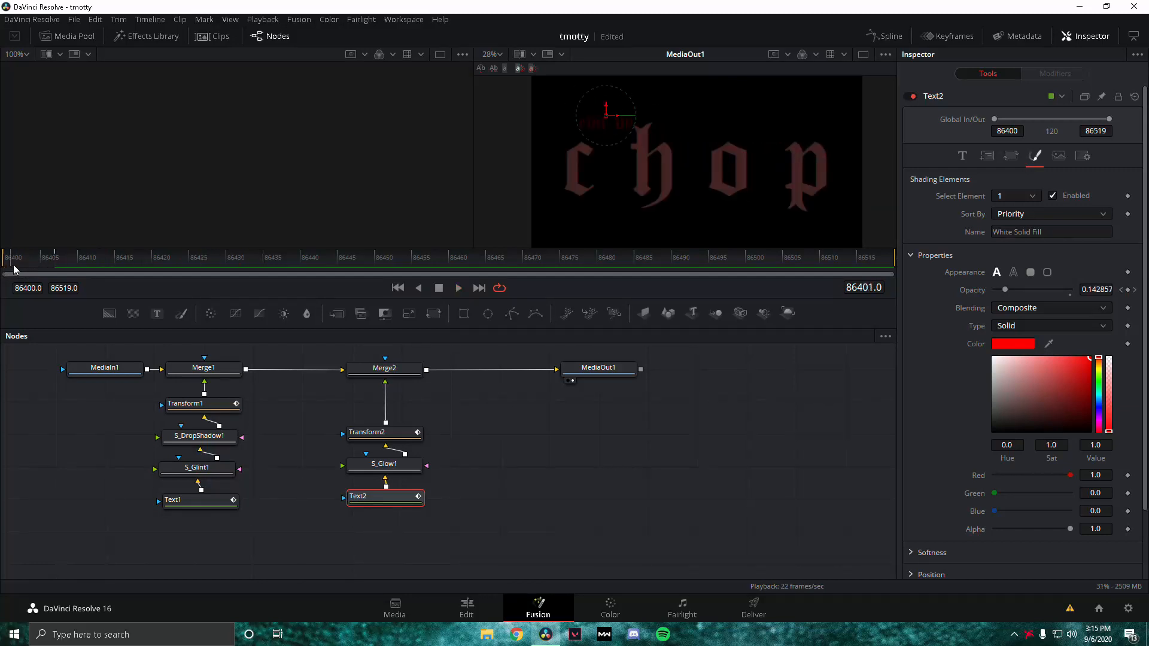
key("space")
left_click(3, 274)
key("space")
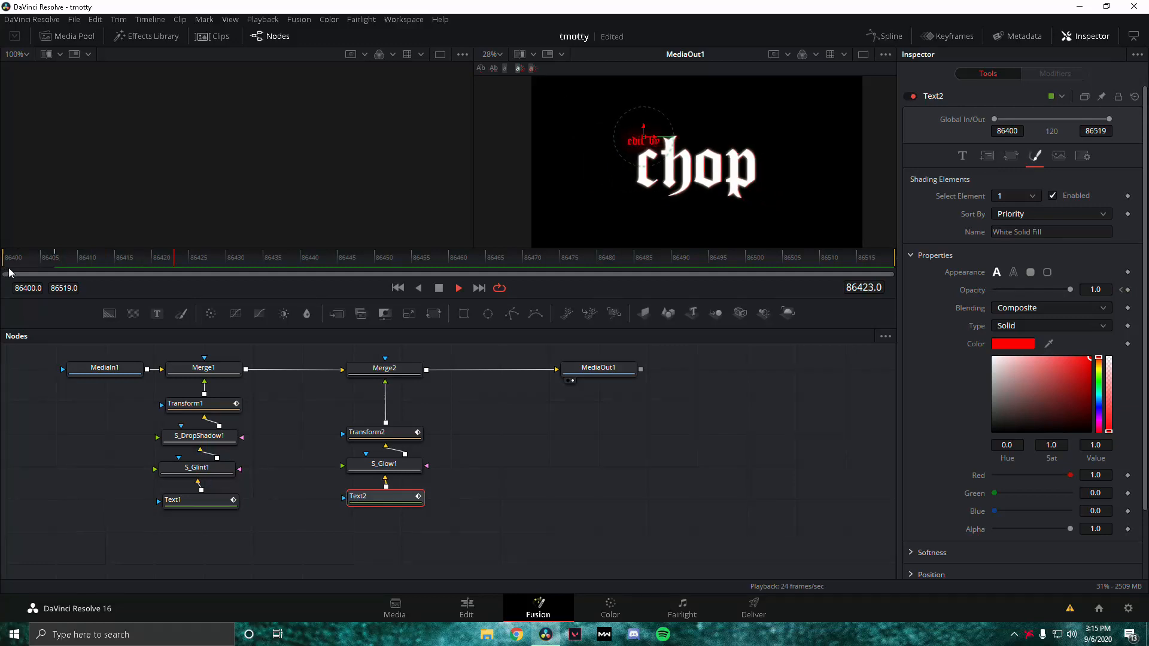
key("space")
left_click(7, 272)
key("space")
key("space")
Keyframe the character spacing of Text1 from 1.0 at frame 86499 to about 1.764 at the last frame, 86519.
left_click(839, 262)
left_click_drag(839, 262, 935, 304)
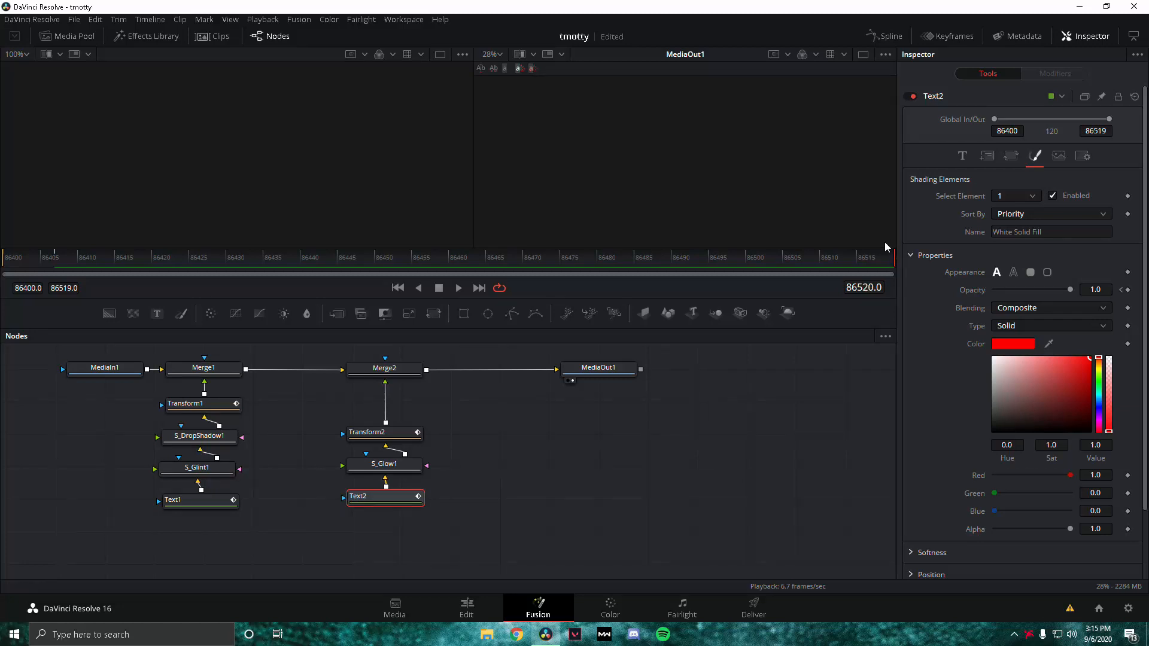
key("Left")
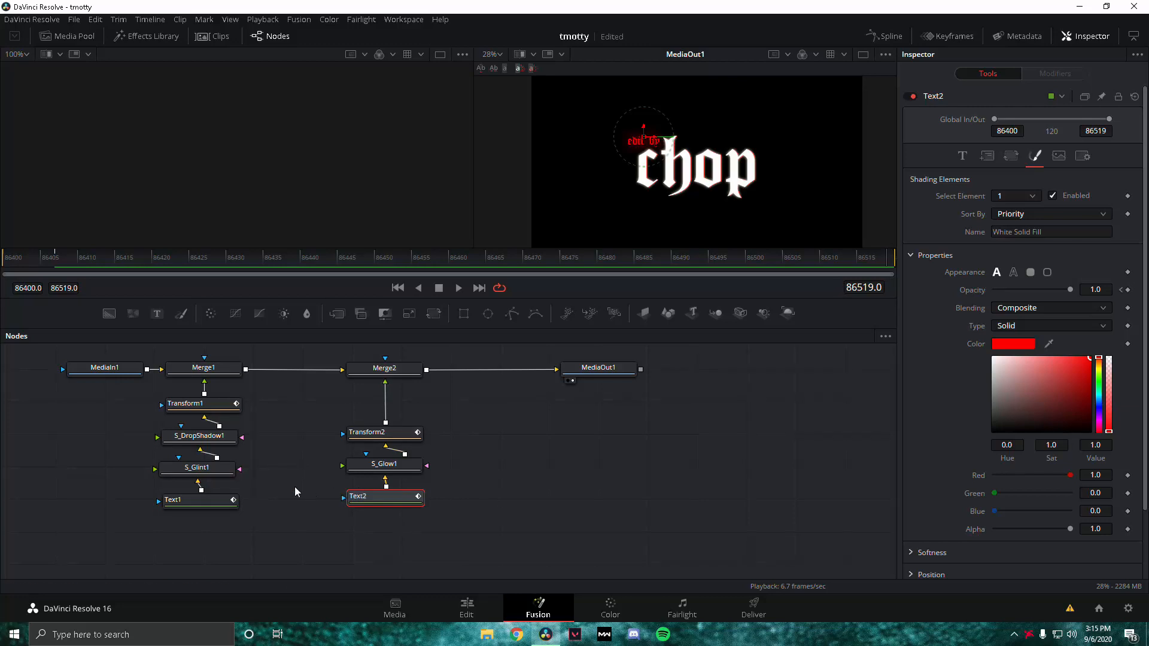
left_click(185, 503)
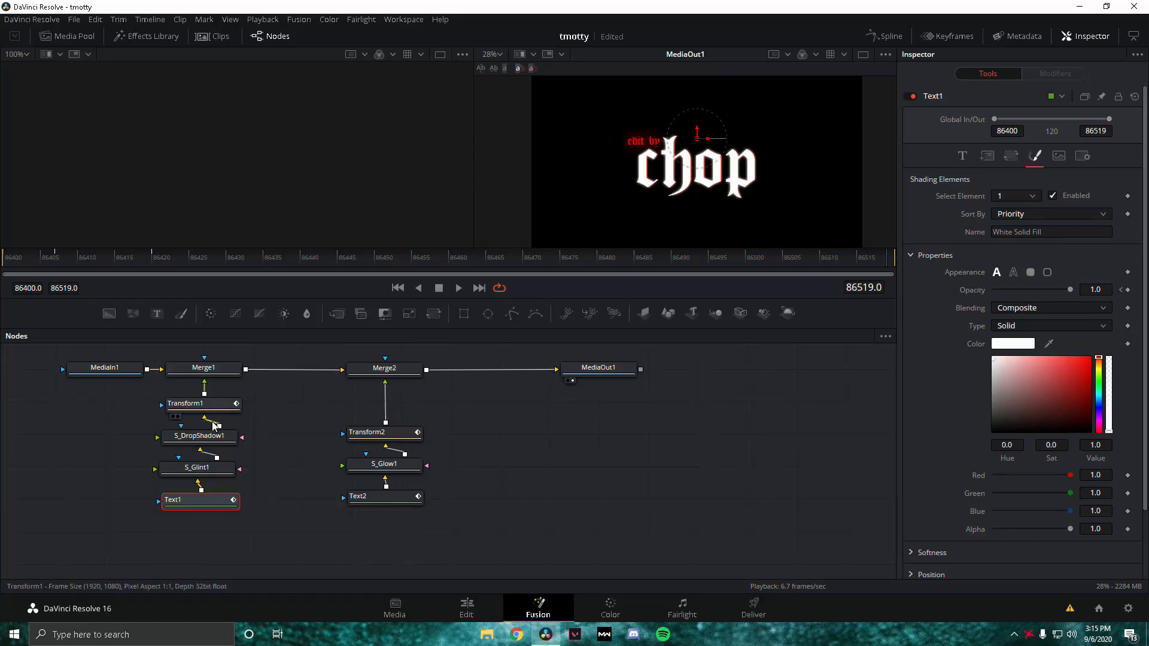
left_click(208, 409)
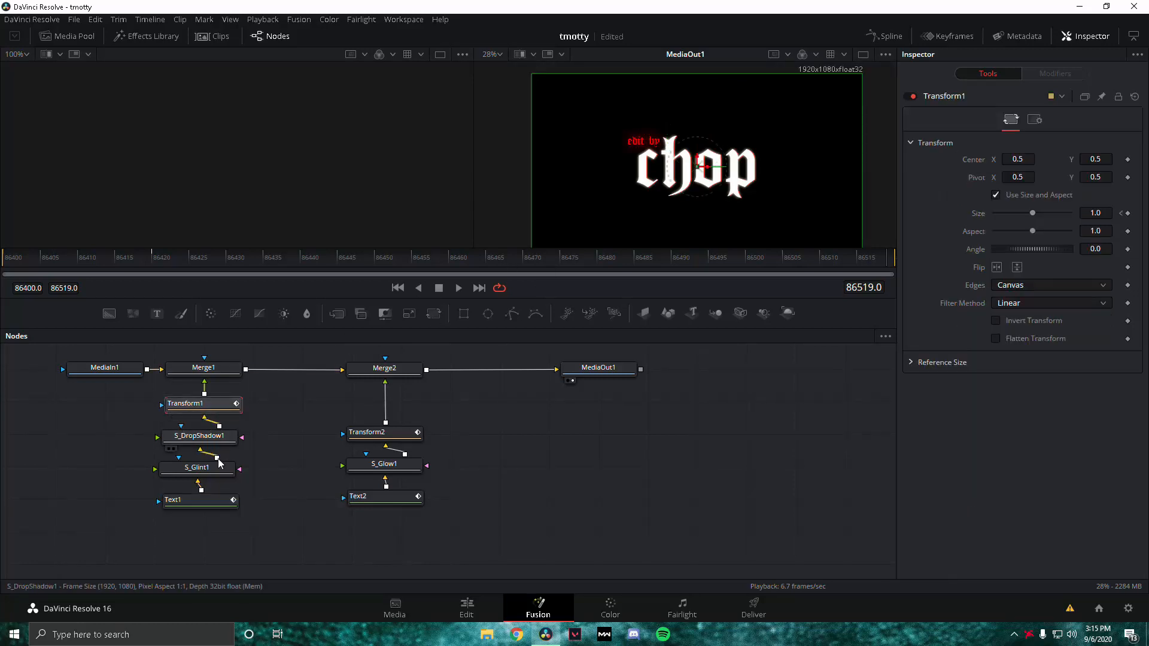
left_click(211, 499)
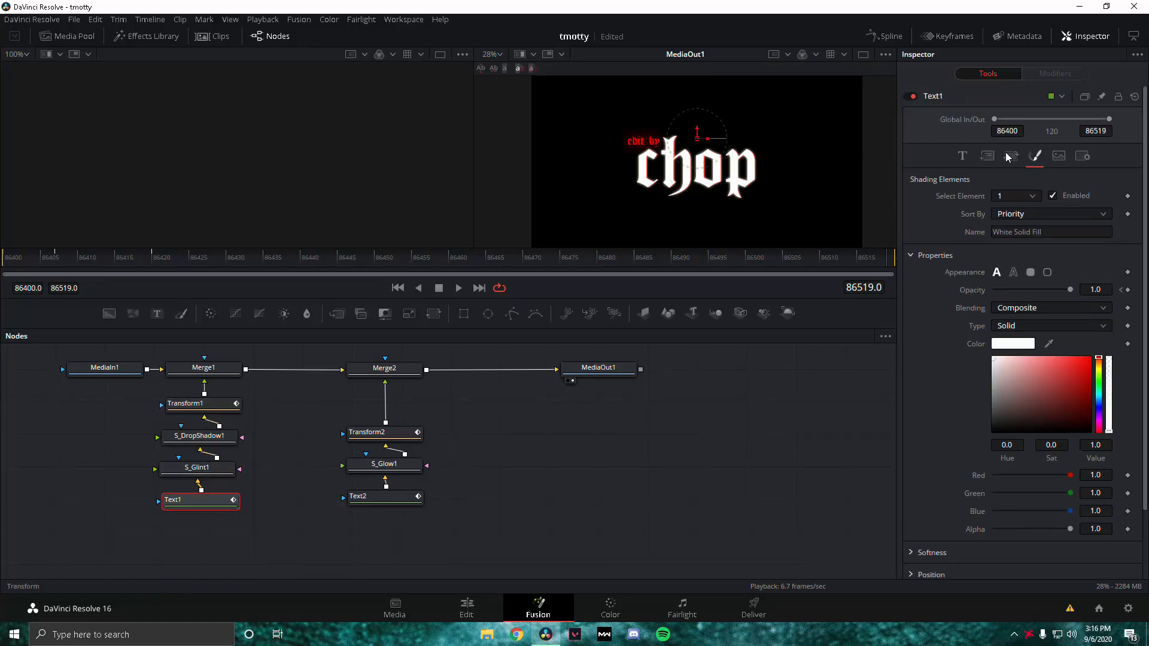
left_click(962, 156)
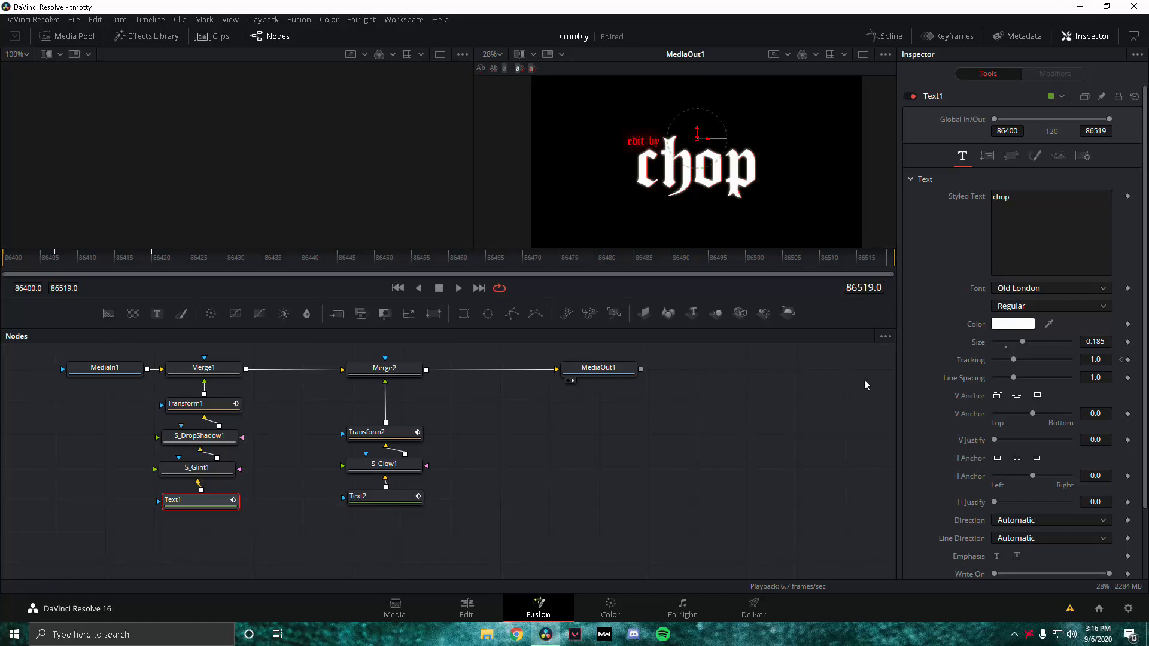
left_click(1011, 157)
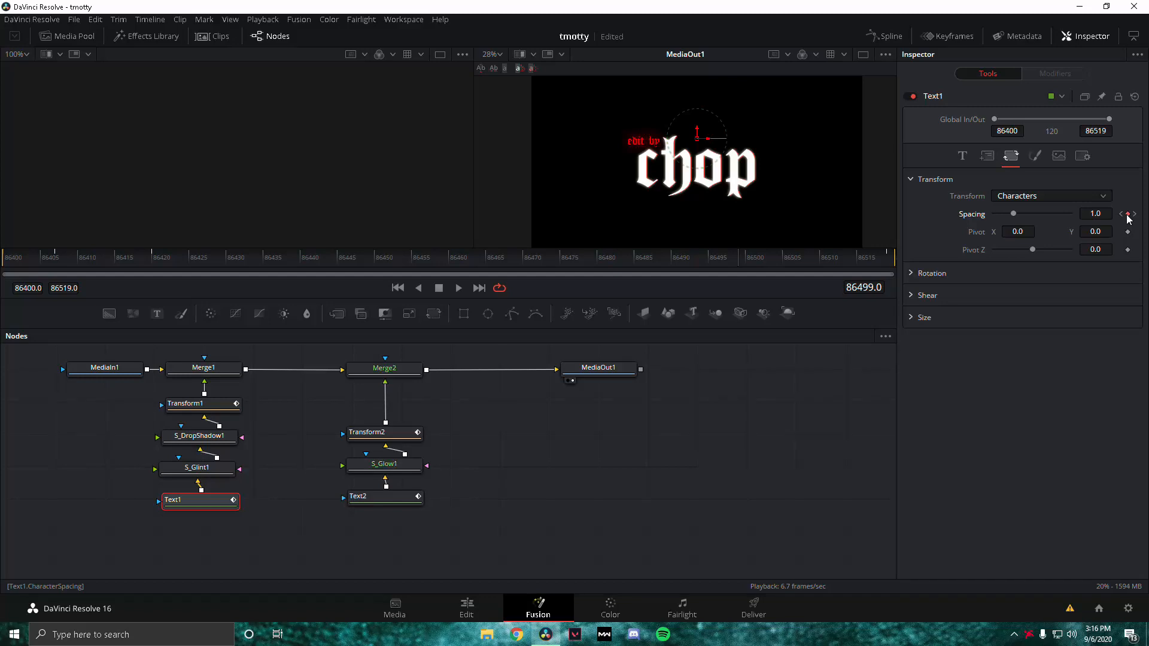
left_click(1135, 215)
left_click_drag(1013, 213, 1025, 218)
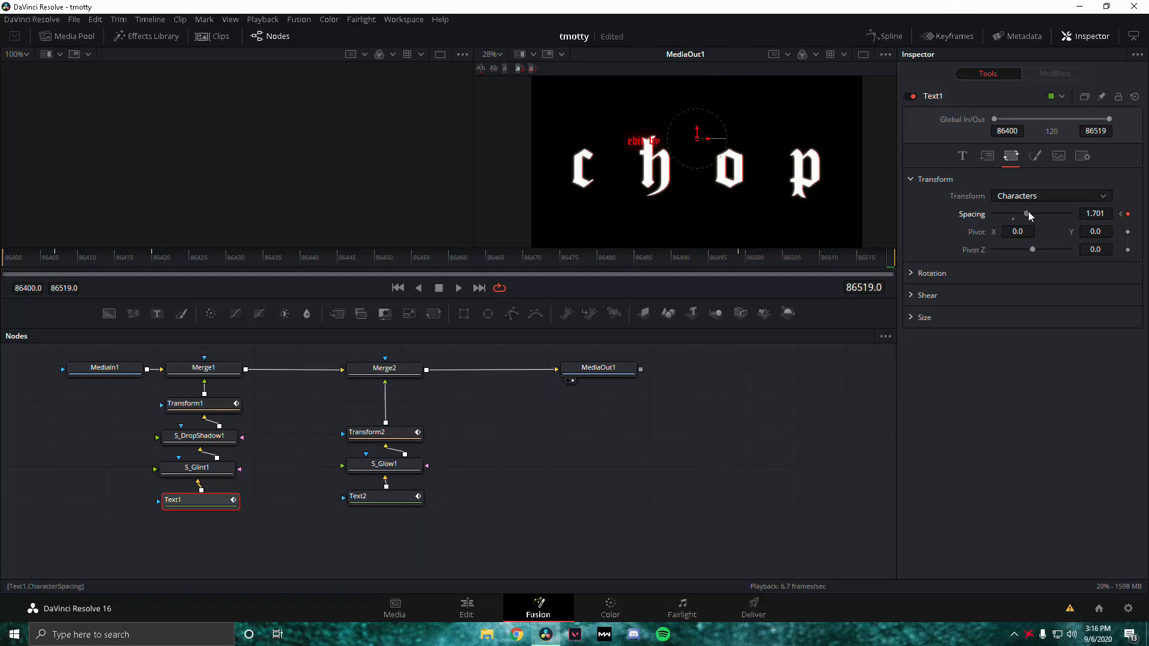
left_click_drag(1028, 211, 1029, 211)
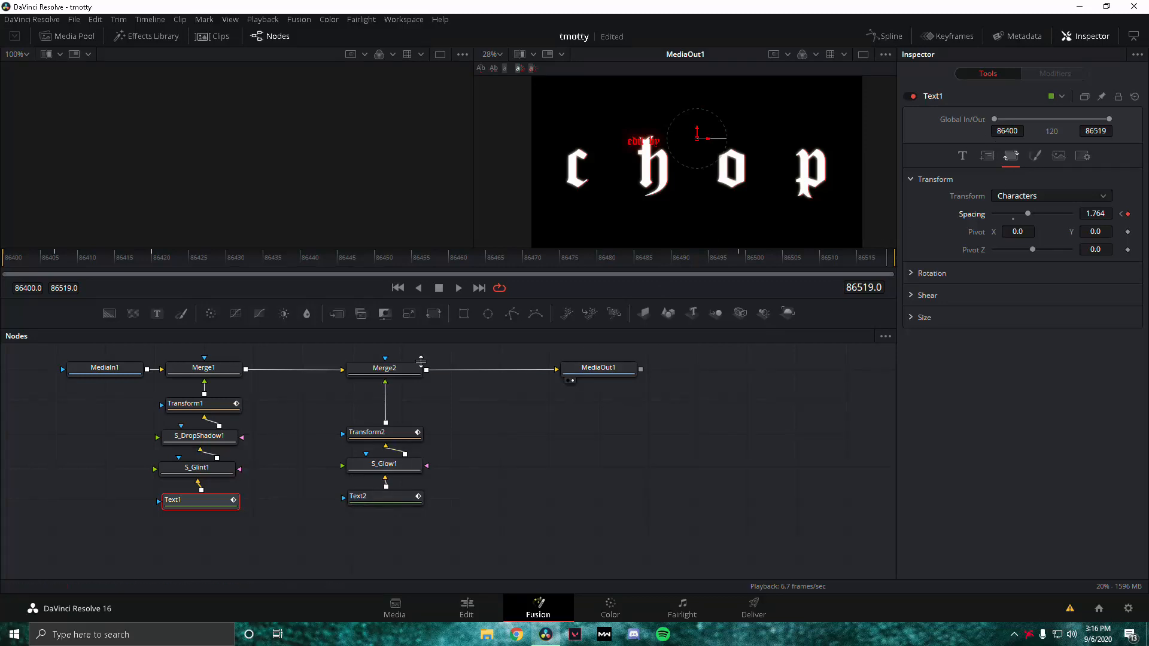
Keyframe the Transform1 Size from 1.0 at frame 86499 to 1.95 at the last frame, 86519, and play the outro.
left_click(210, 404)
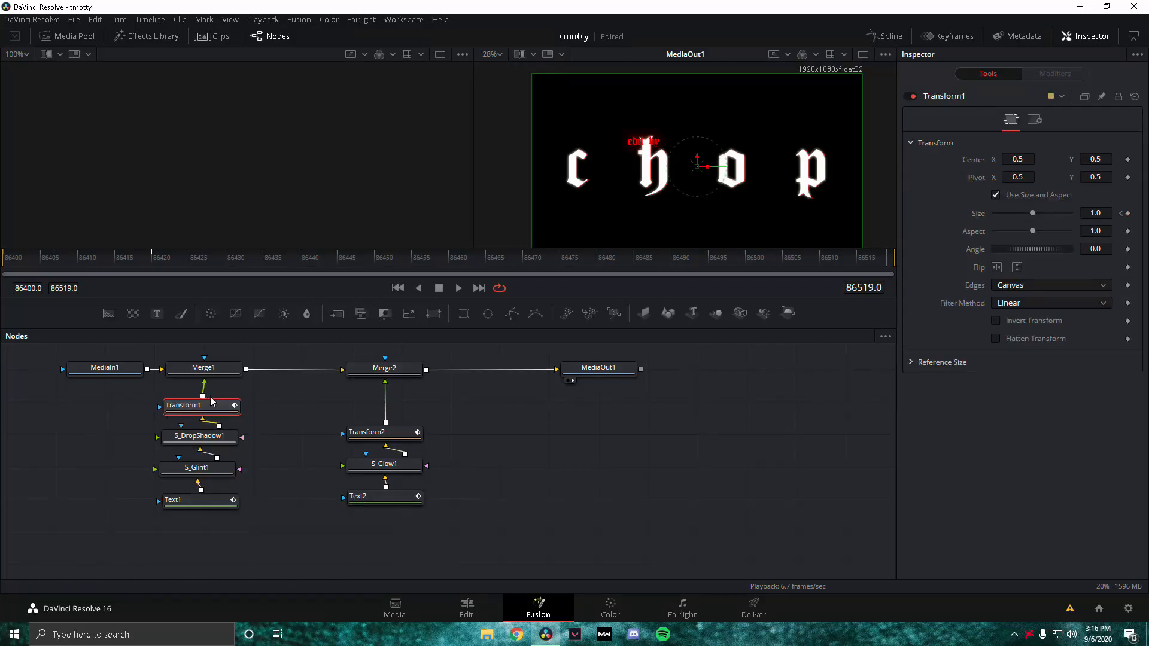
left_click_drag(211, 402, 215, 400)
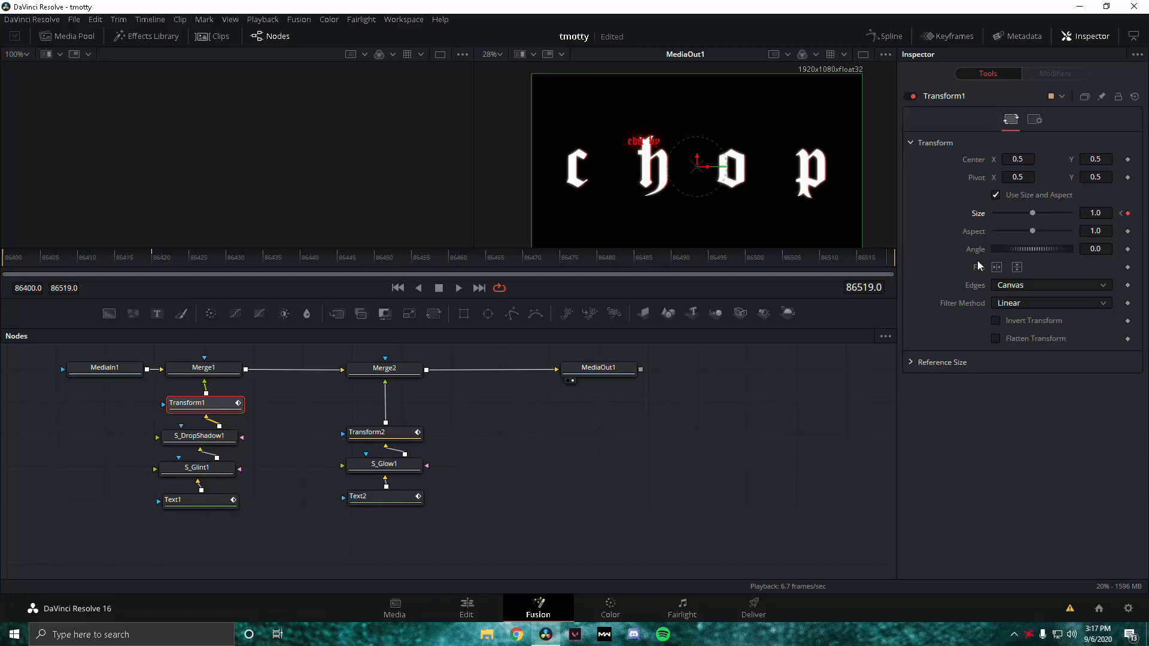
key("j")
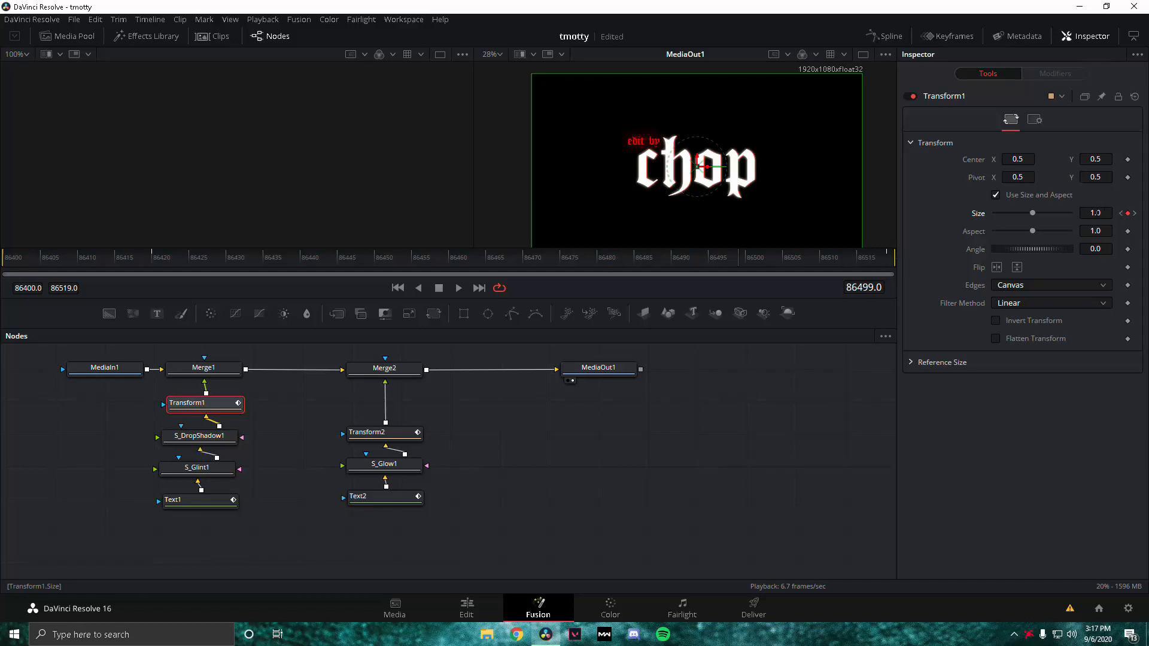
left_click(1135, 213)
left_click_drag(1034, 216, 1042, 219)
left_click(736, 259)
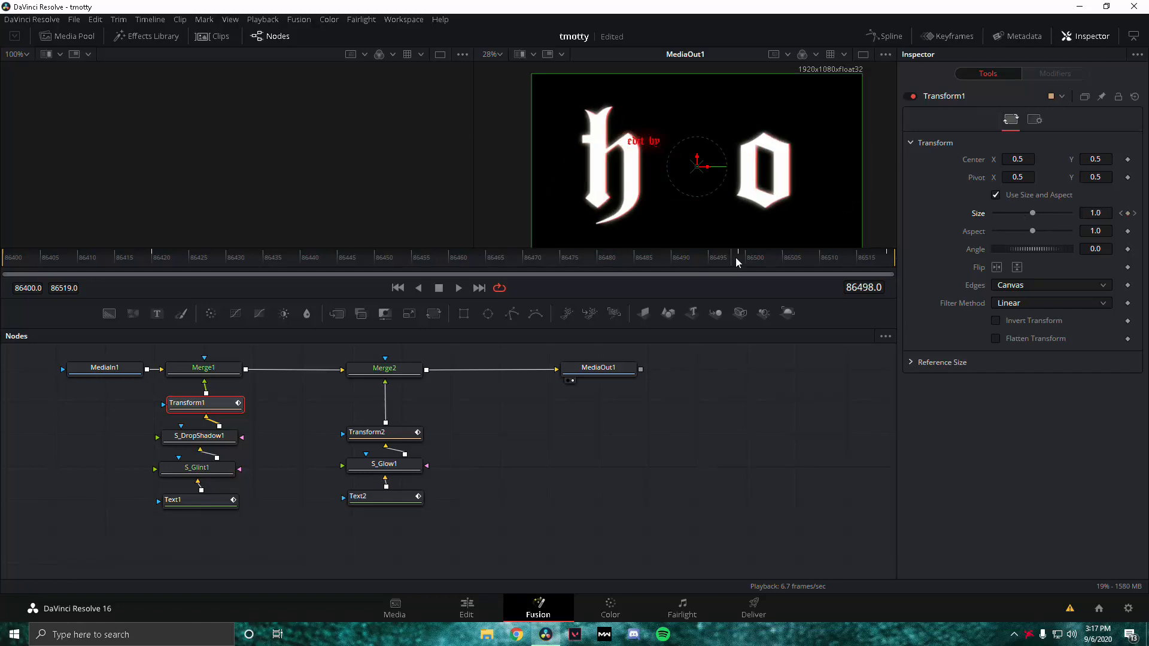
key("space")
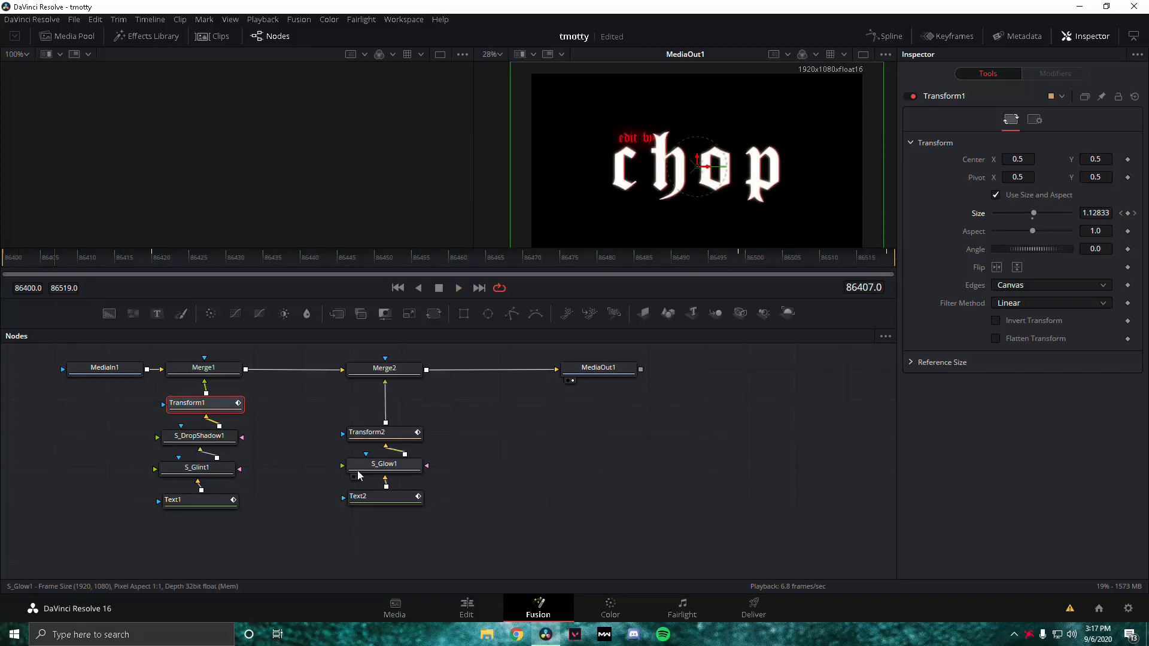
Keyframe the shading opacity of Text1 from 1.0 at frame 86512 to 0.0 at frame 86519.
left_click(177, 510)
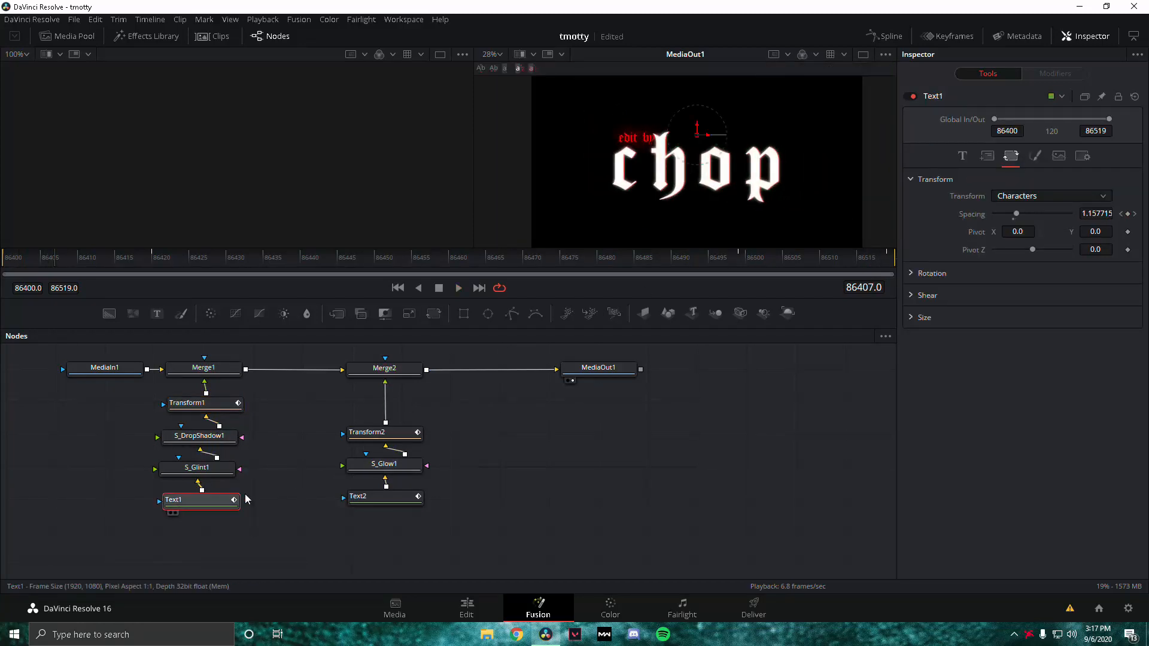
left_click(1035, 156)
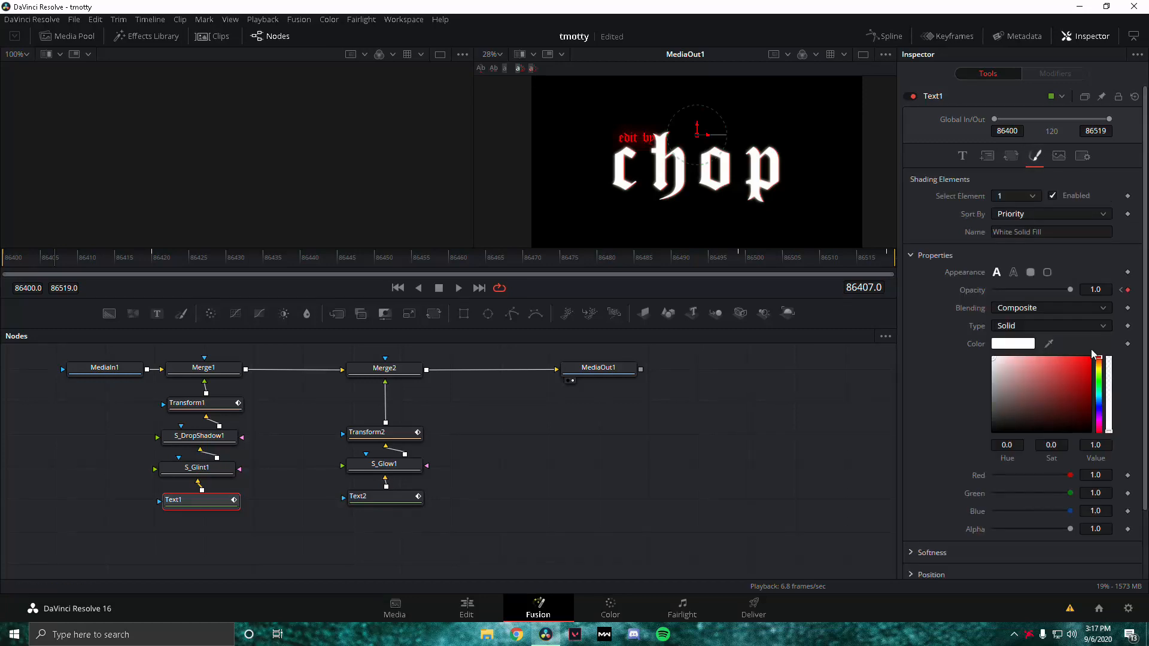
left_click_drag(869, 265, 891, 257)
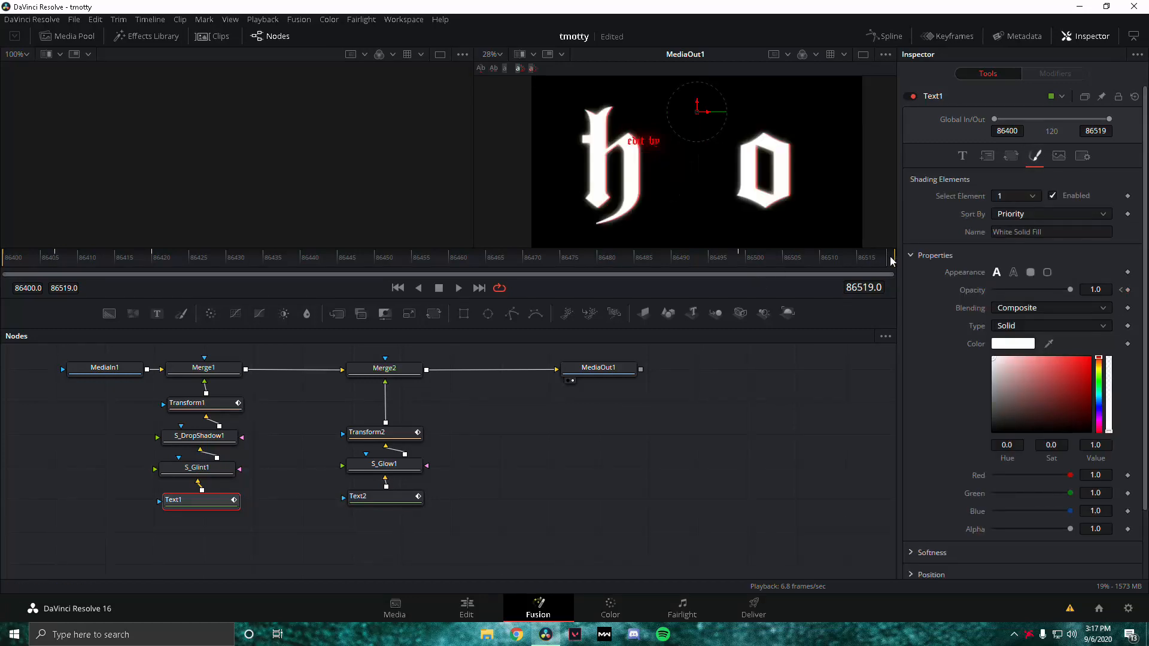
left_click(1129, 290)
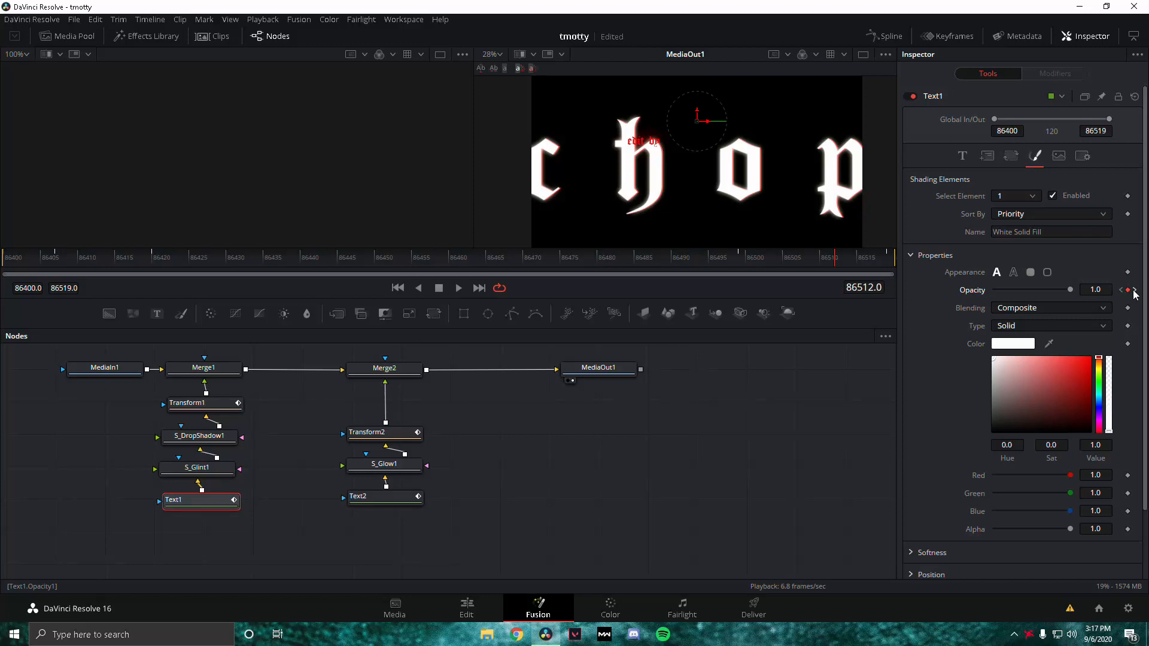
left_click(1135, 290)
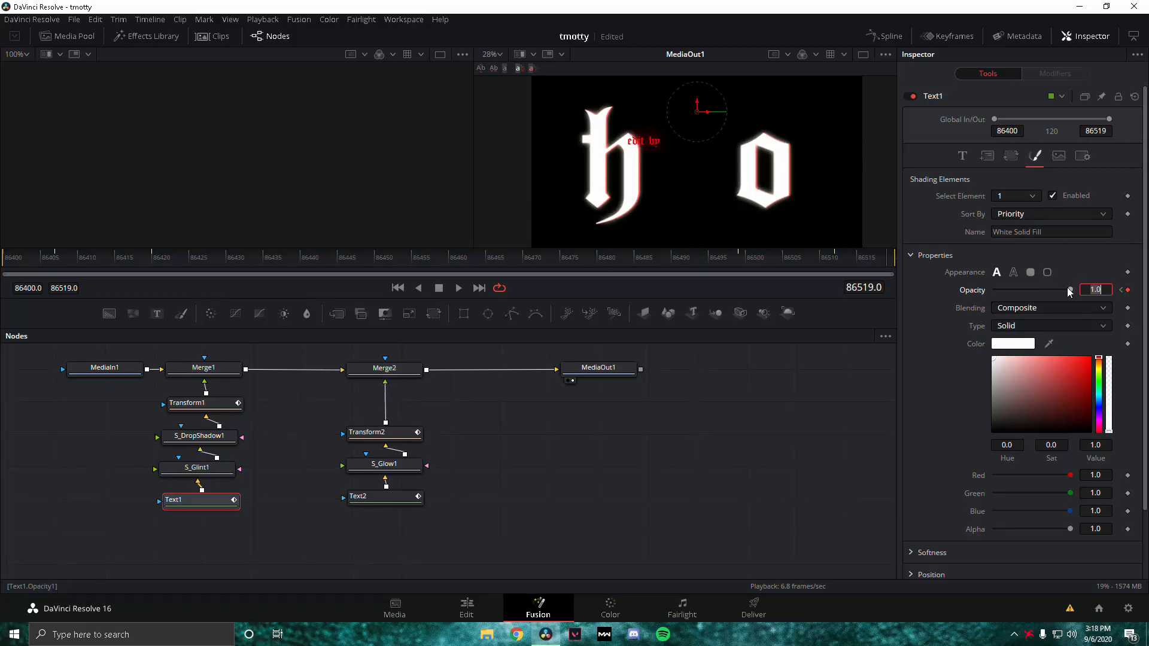
left_click_drag(1064, 286, 896, 303)
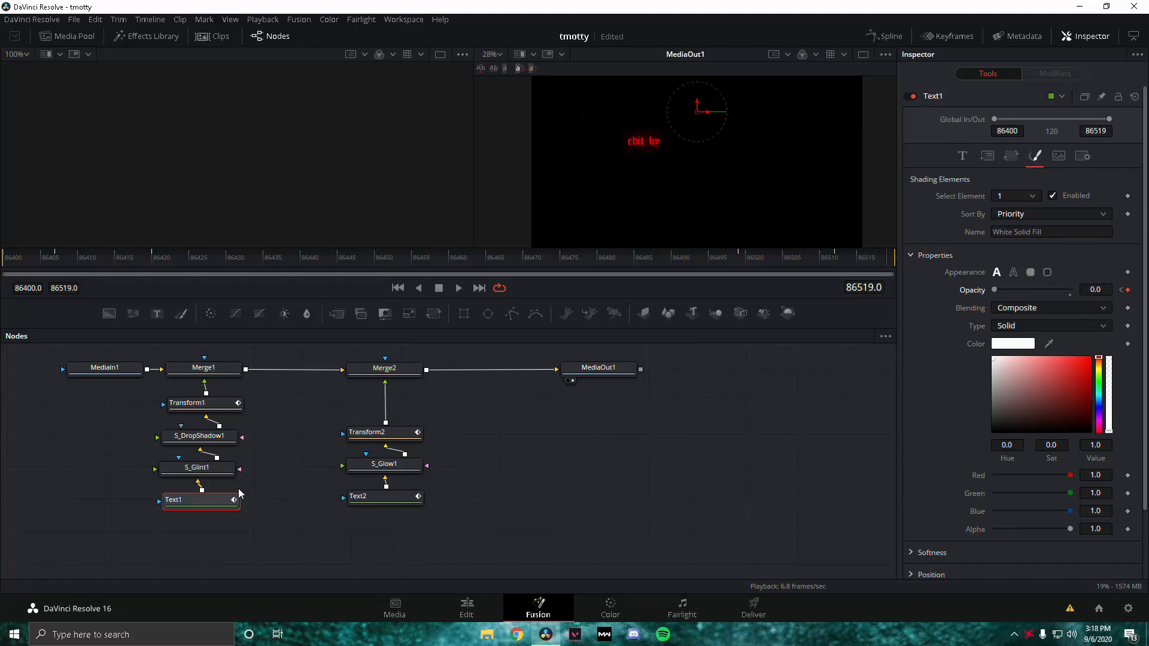
Show only the Text1 Character Spacing curve in the Spline editor, smooth its outro keyframes and shape the handles into a slow start with a steep rise.
left_click(203, 404)
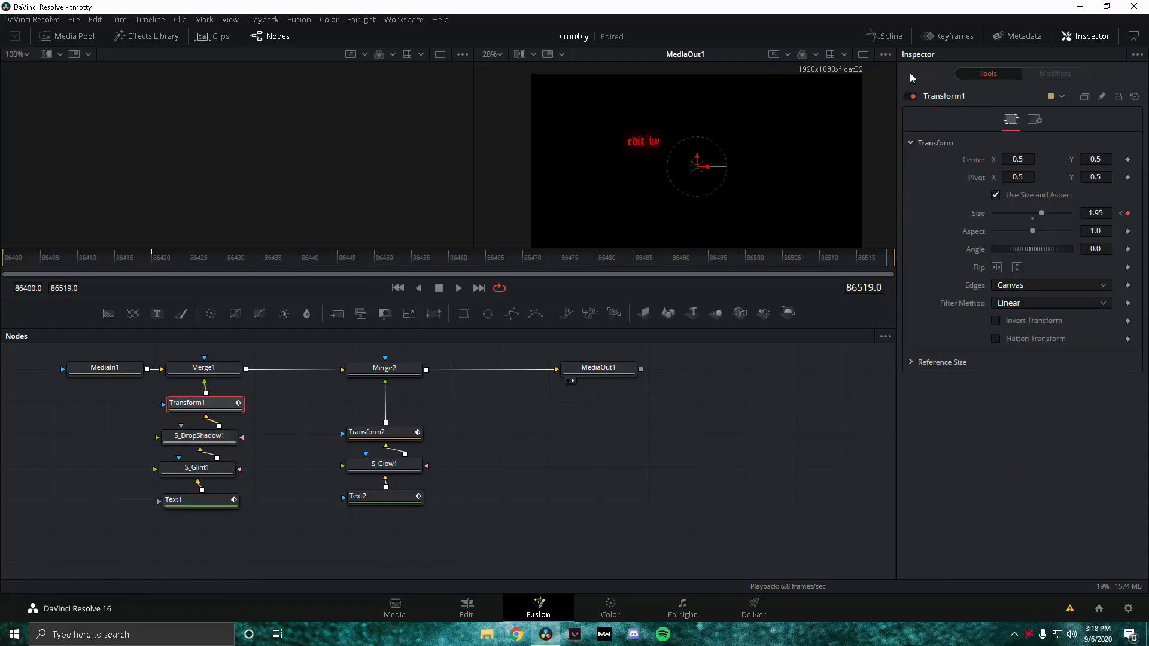
left_click(885, 36)
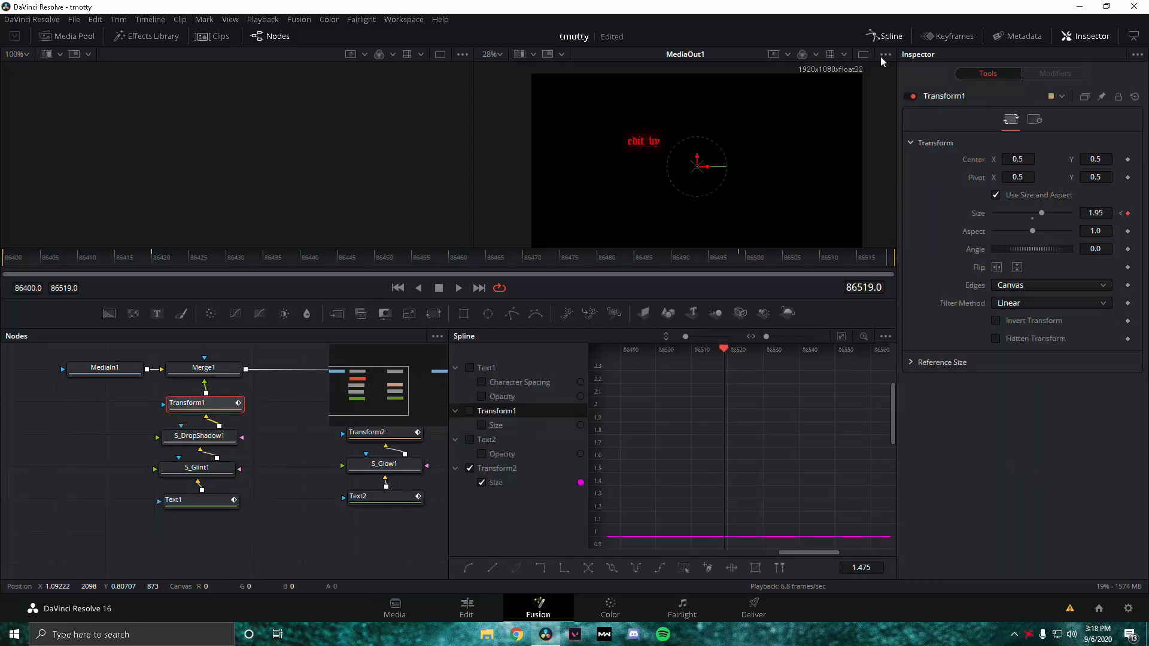
left_click(470, 469)
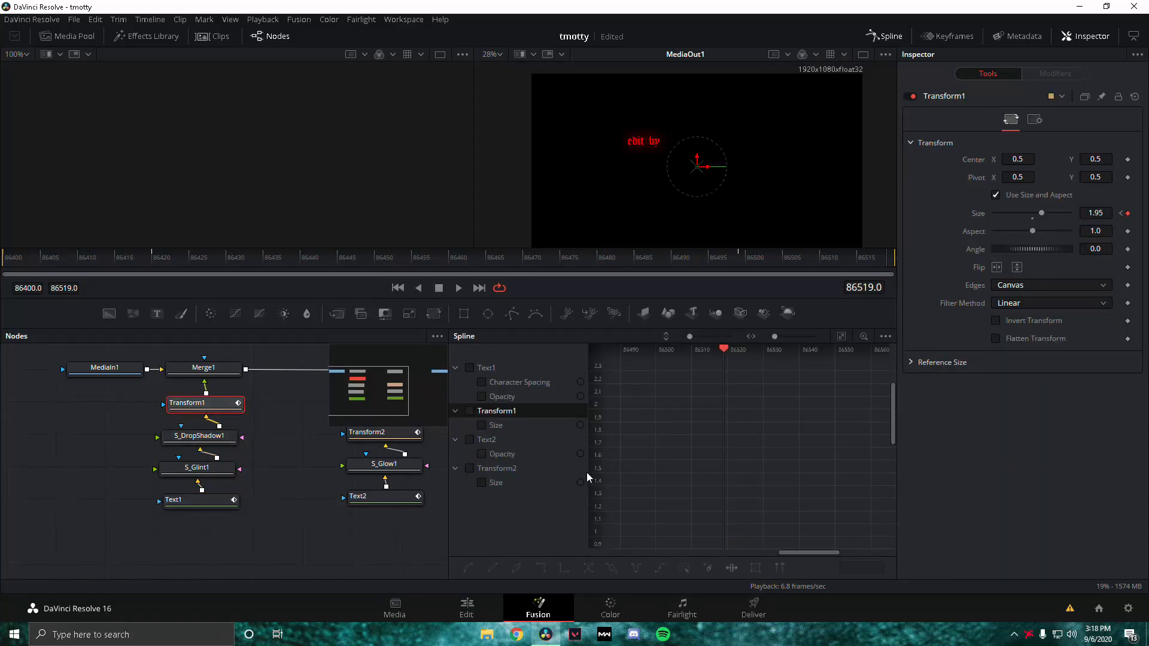
left_click(482, 384)
right_click(482, 383)
left_click(695, 394)
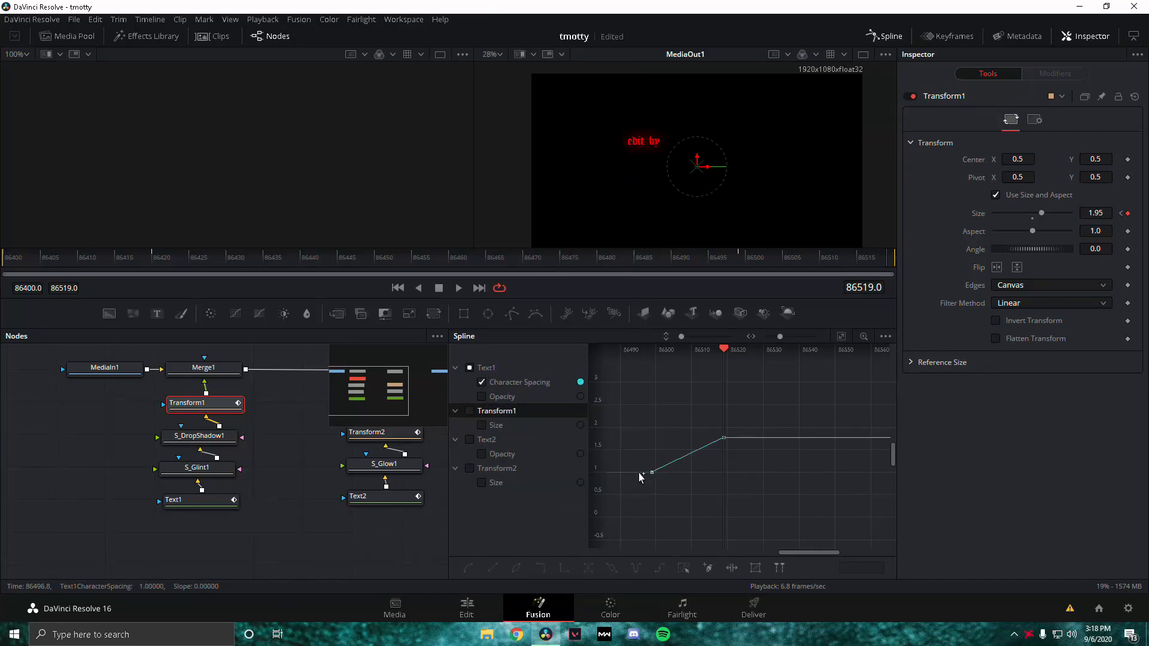
left_click_drag(651, 440, 806, 516)
key("s")
left_click_drag(699, 441, 694, 472)
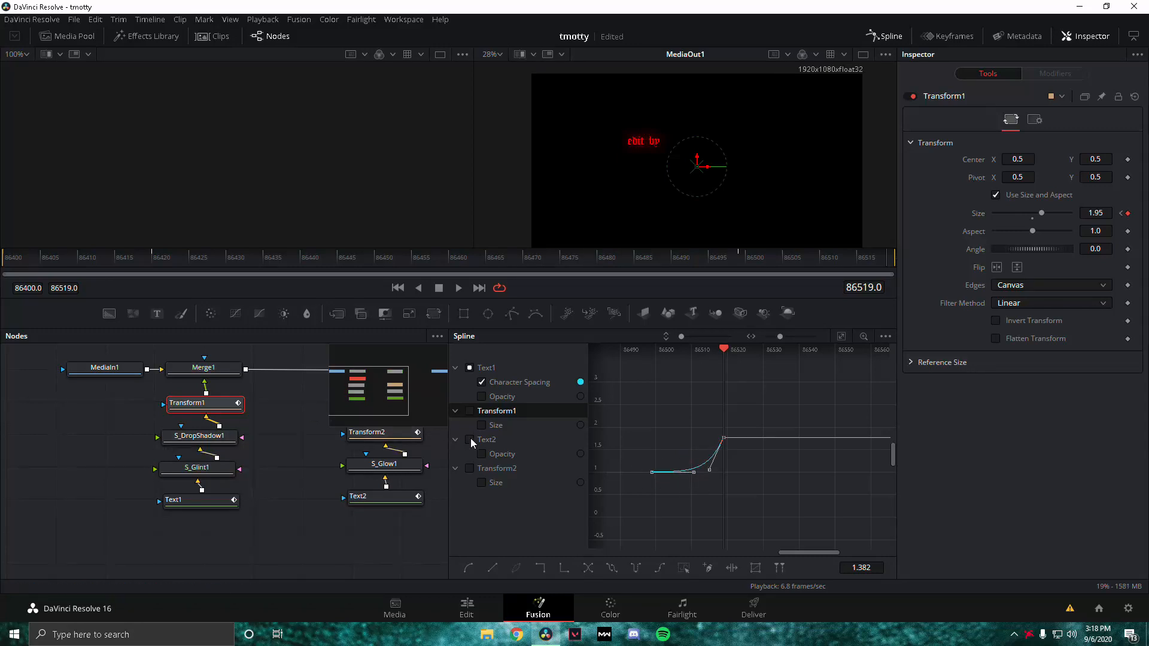
Display the Transform1 Size curve instead, smooth its outro keyframes and bend the handles into a flat start with a steep final rise.
left_click(482, 383)
left_click(470, 410)
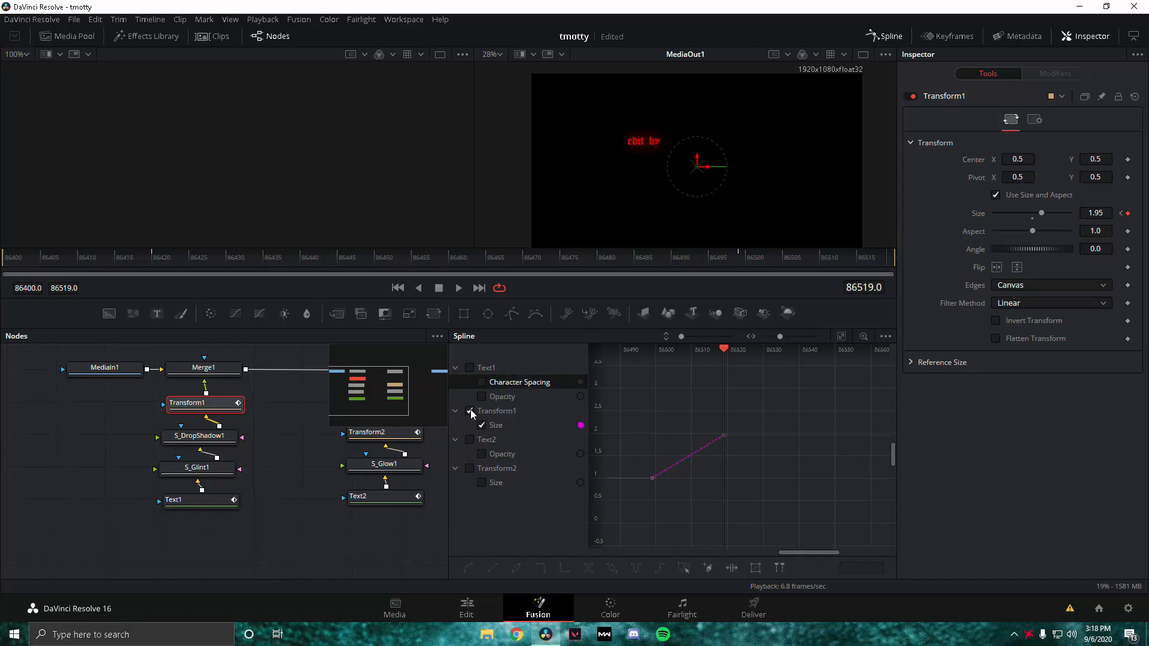
left_click_drag(609, 408, 807, 525)
key("s")
left_click_drag(696, 439, 703, 483)
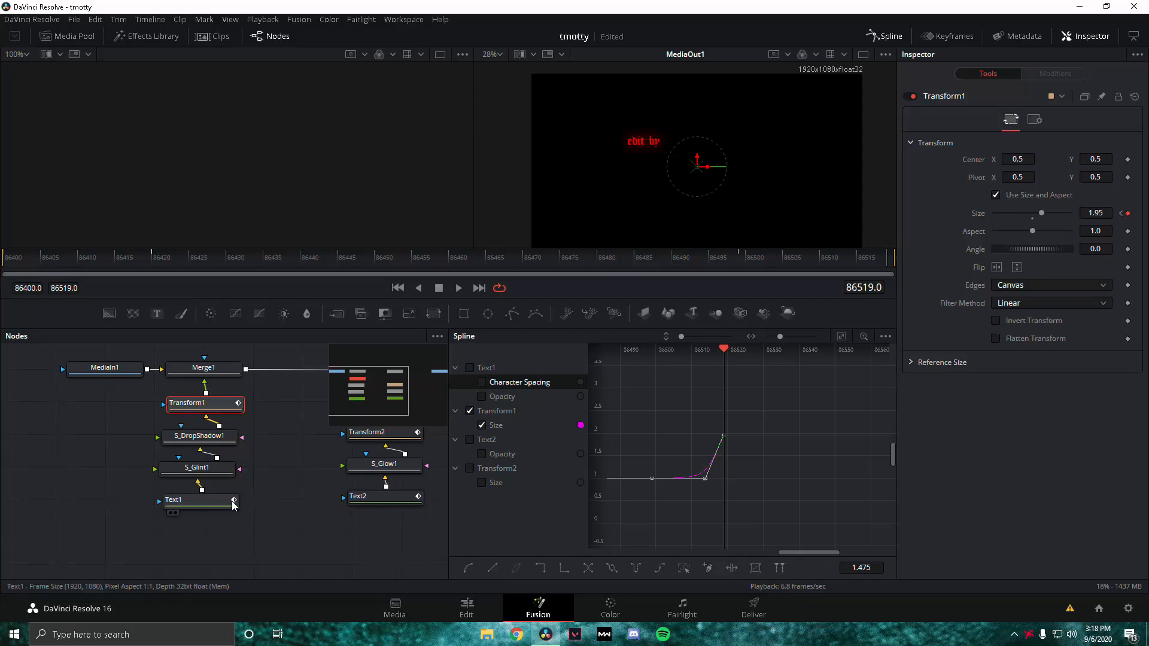
Keyframe the shading opacity of Text2 from 1.0 at frame 86512 to 0.0 at frame 86519.
left_click_drag(294, 492, 222, 496)
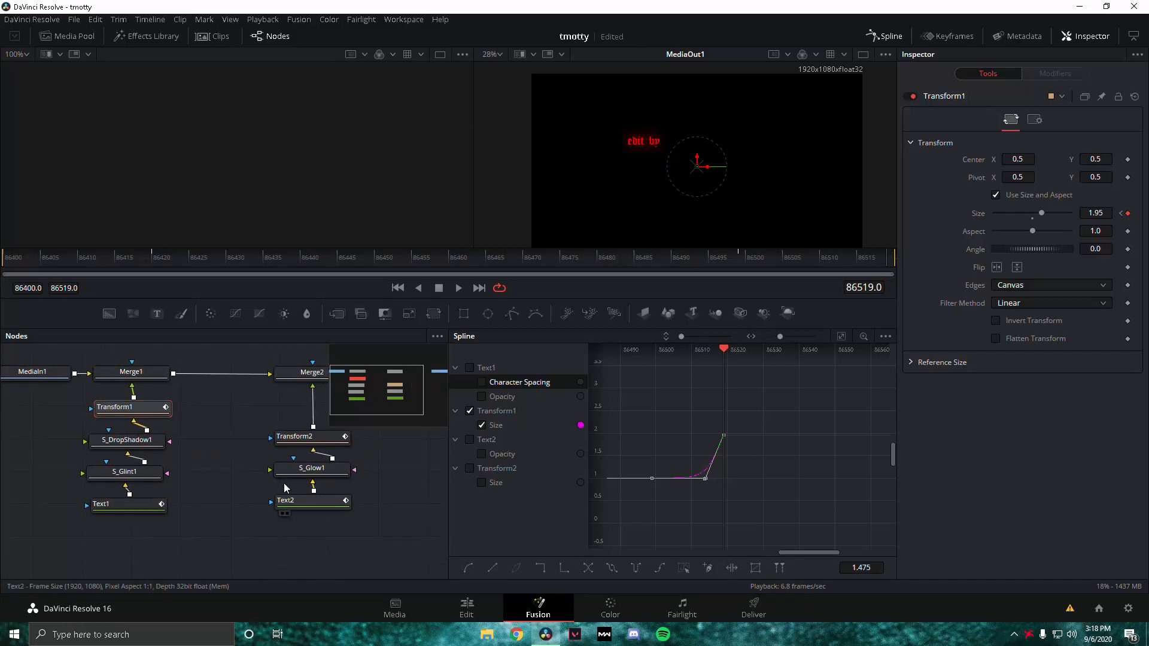
left_click(286, 501)
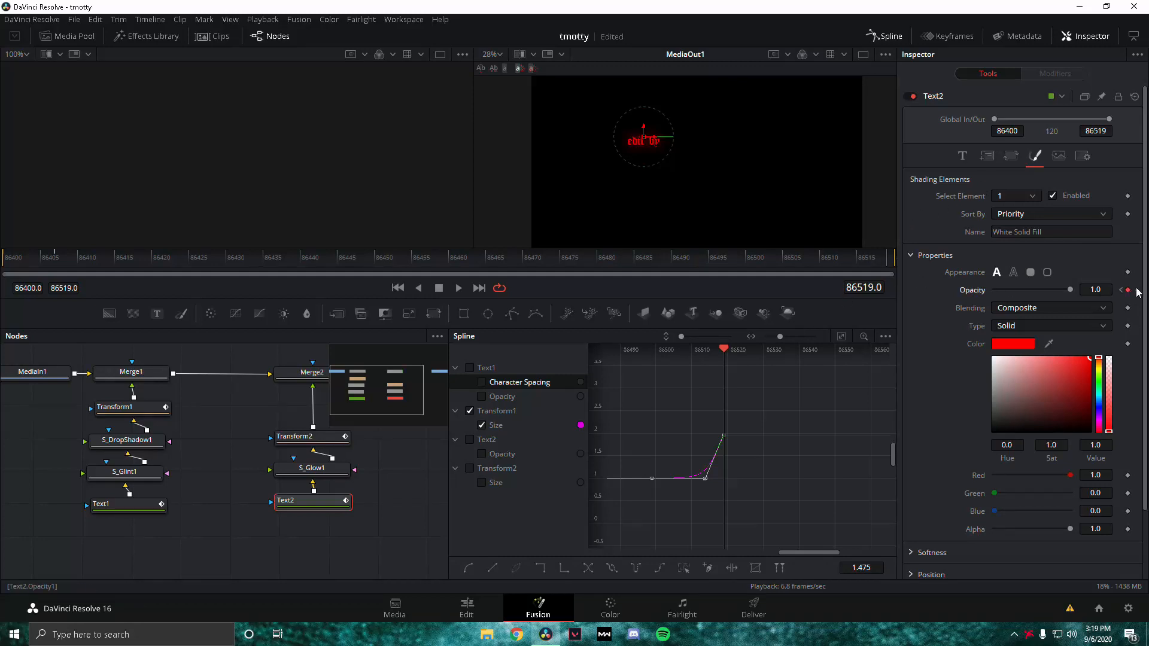
key("Left")
key("Left")
key("Left")
key("Left")
key("Left")
key("Left")
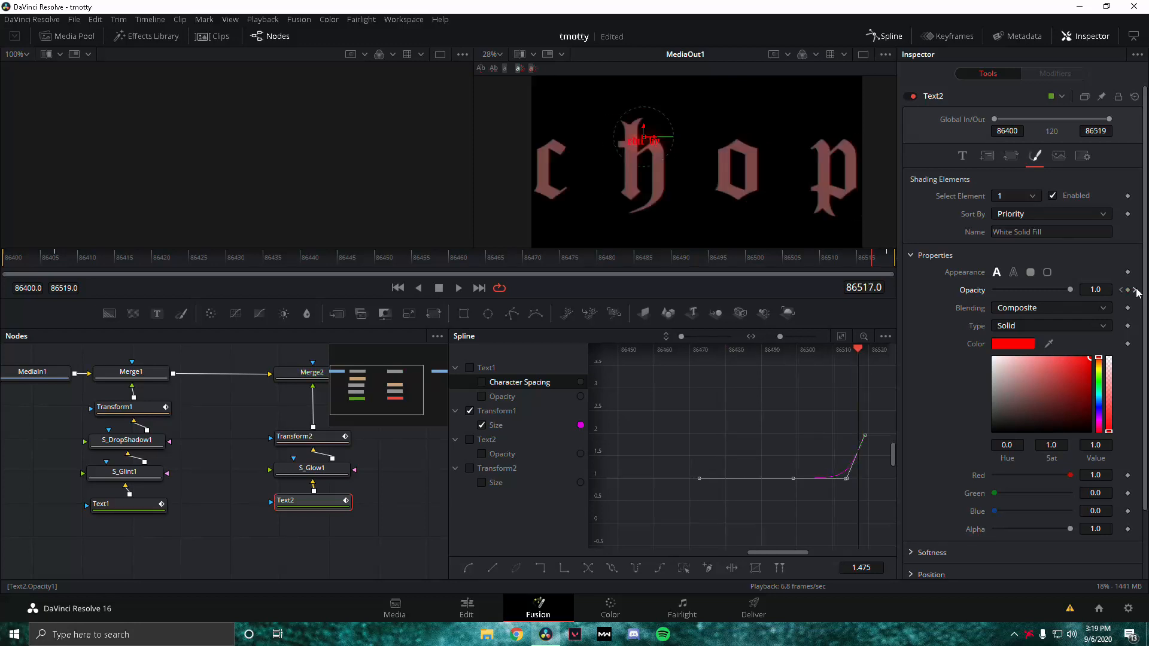
key("Left")
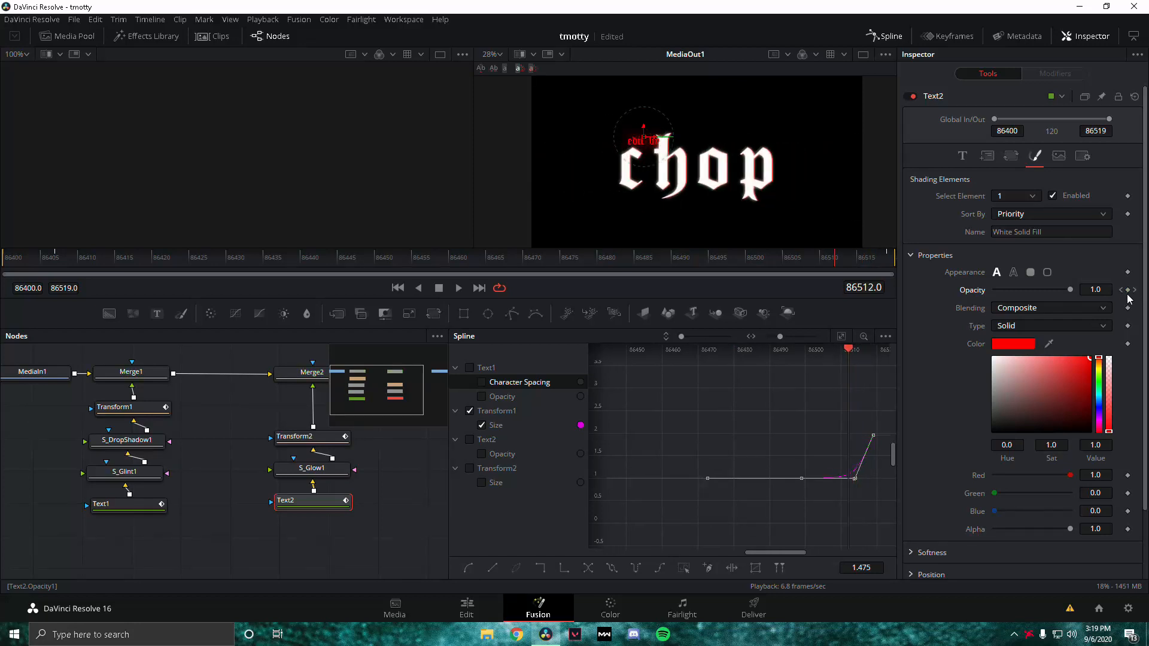
left_click(1129, 291)
left_click(1135, 291)
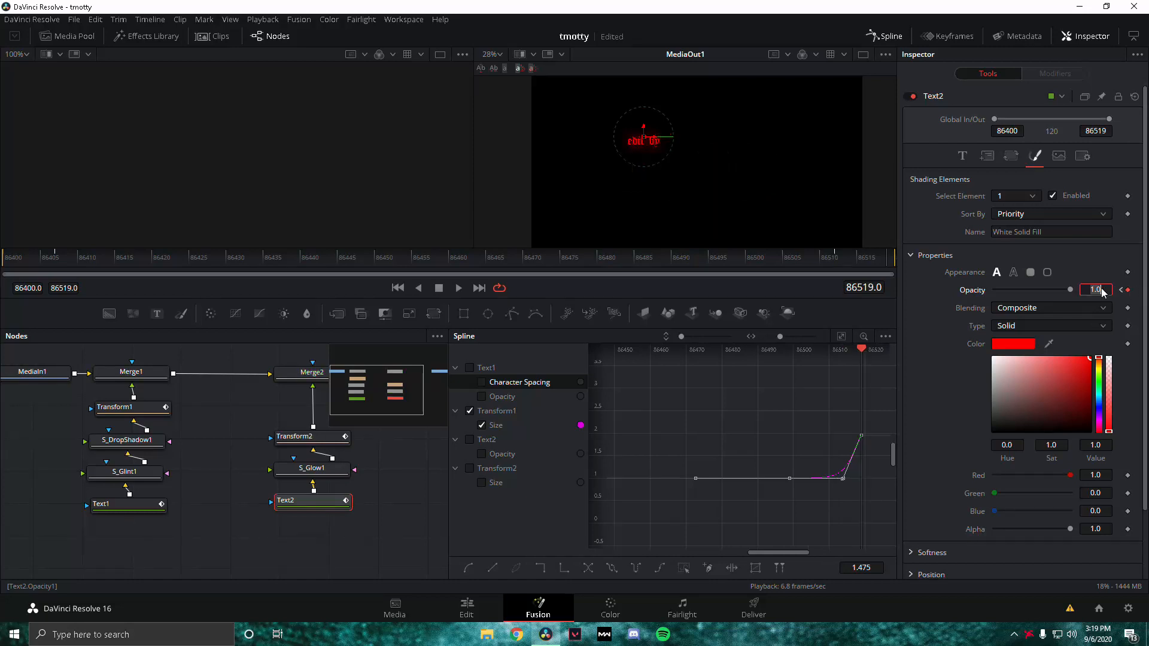
left_click_drag(1102, 290, 1072, 290)
key("Return")
left_click_drag(1069, 289, 647, 310)
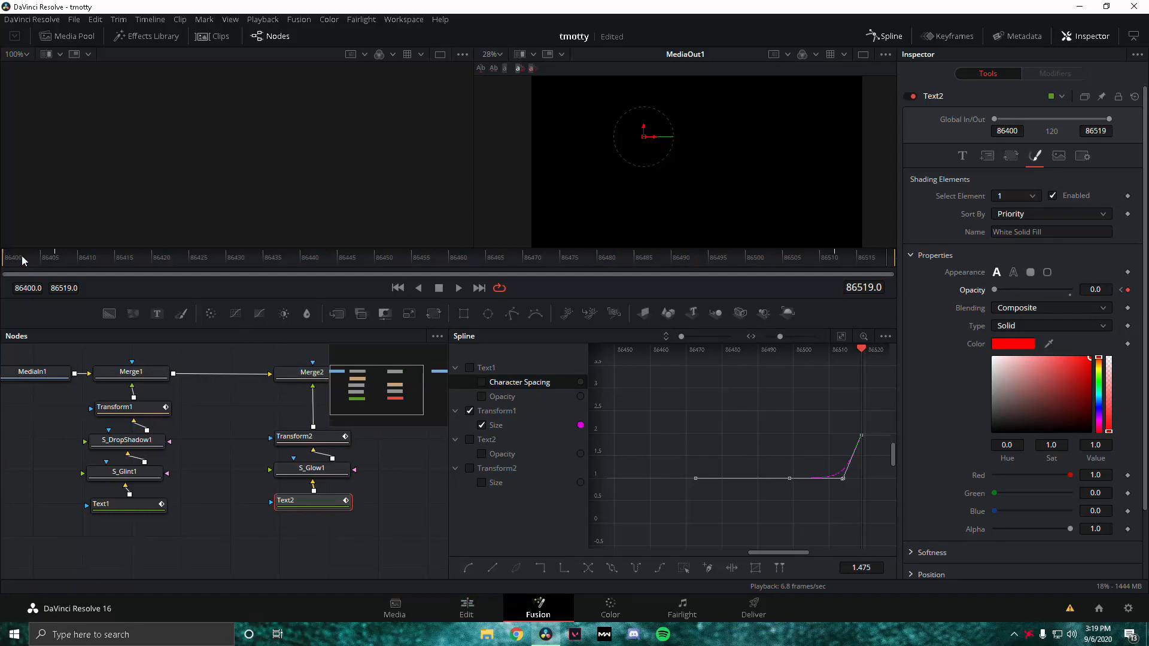
Play the composition from frame 86400 and skip ahead to check the outro of both texts.
mouse_move(7, 260)
left_mouse_down()
mouse_move(28, 284)
mouse_move(2, 278)
left_mouse_up()
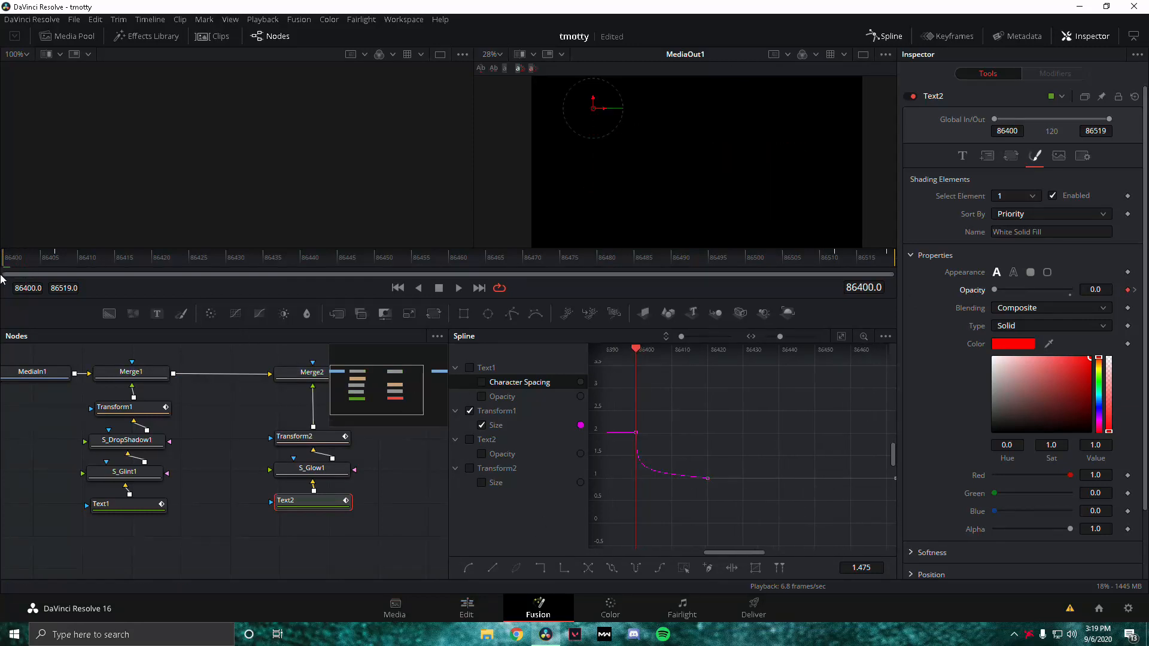
key("space")
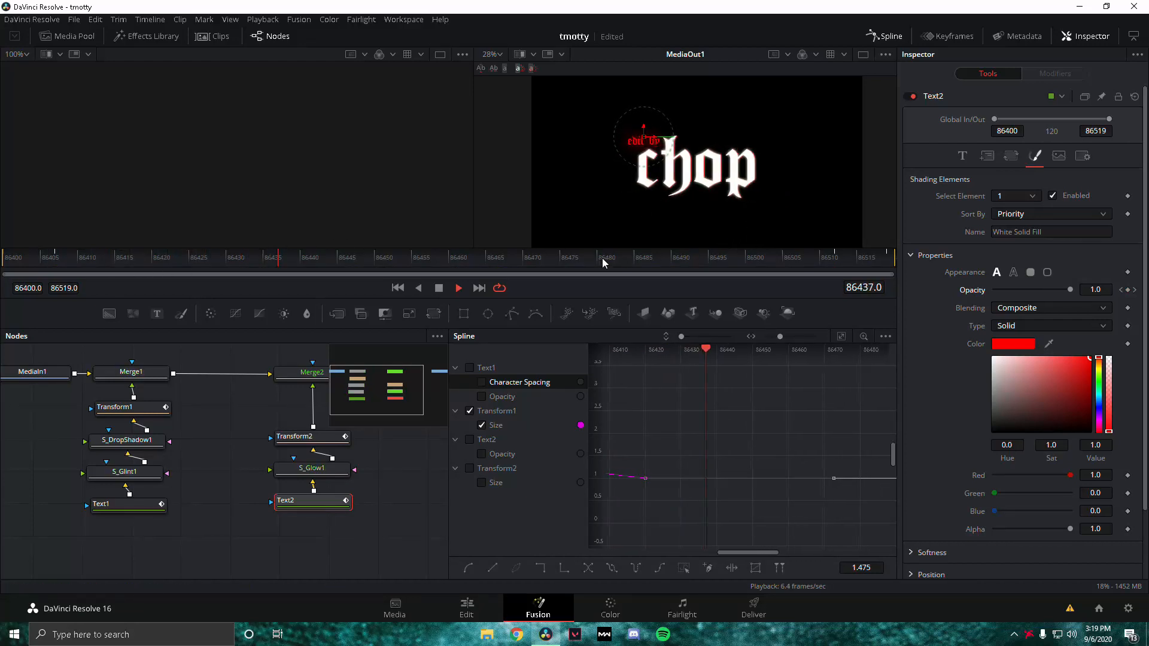
left_click(798, 256)
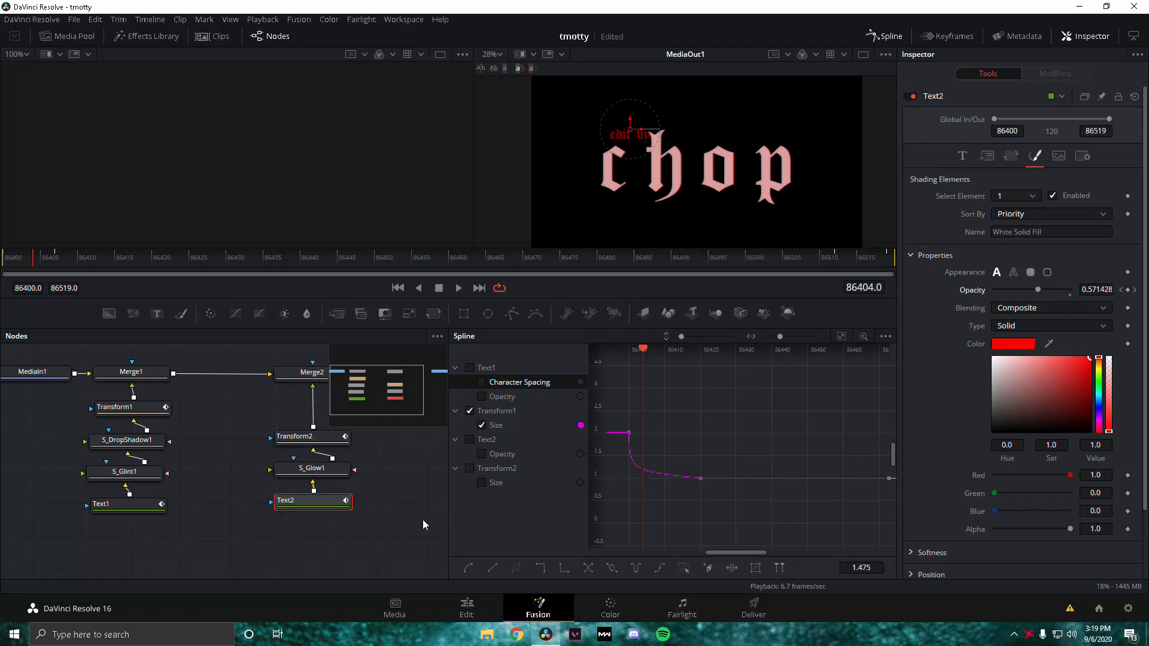
Close the Spline editor and enable motion blur on Text1 with a quality of 10.
left_click(886, 37)
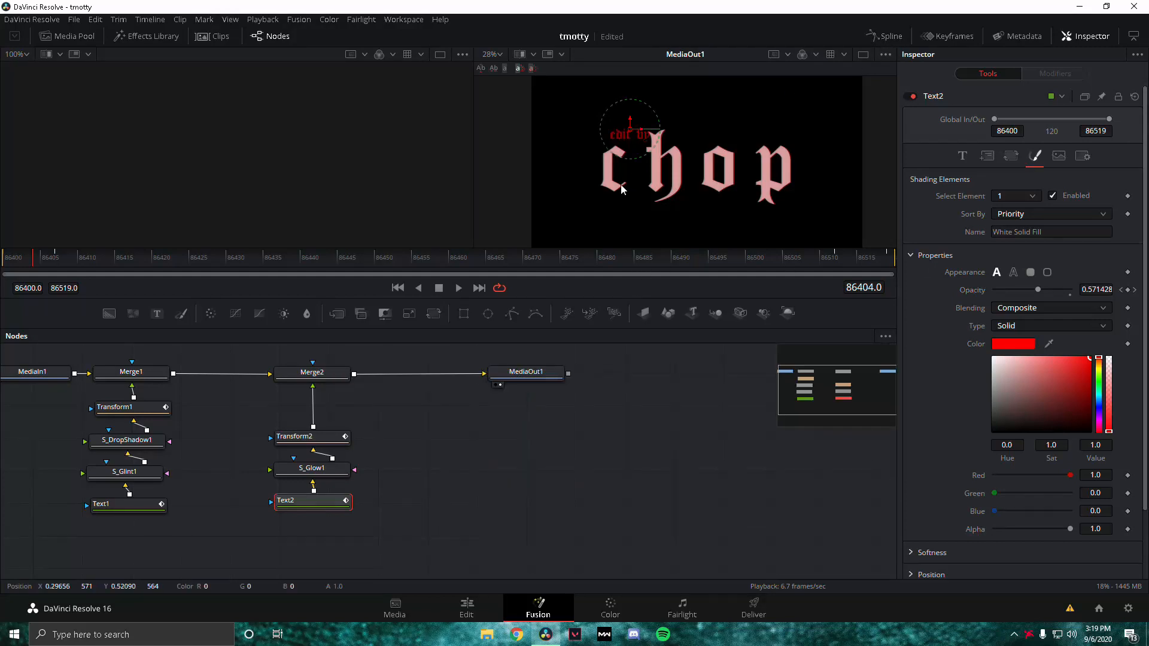
left_click_drag(421, 459, 629, 455)
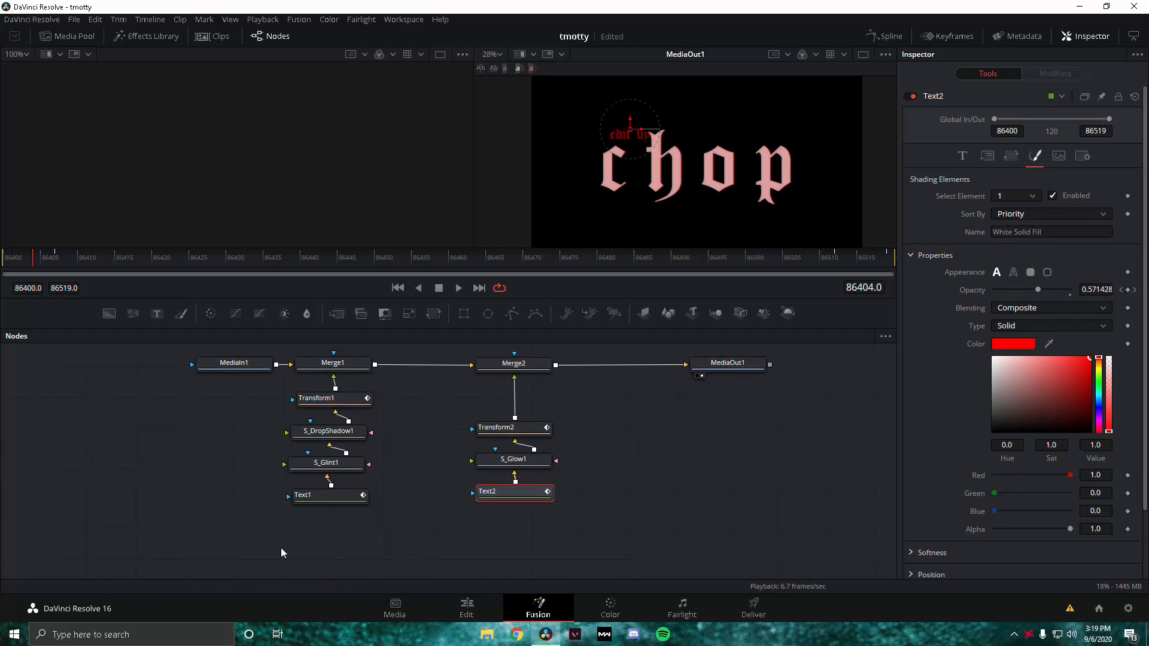
left_click(352, 495)
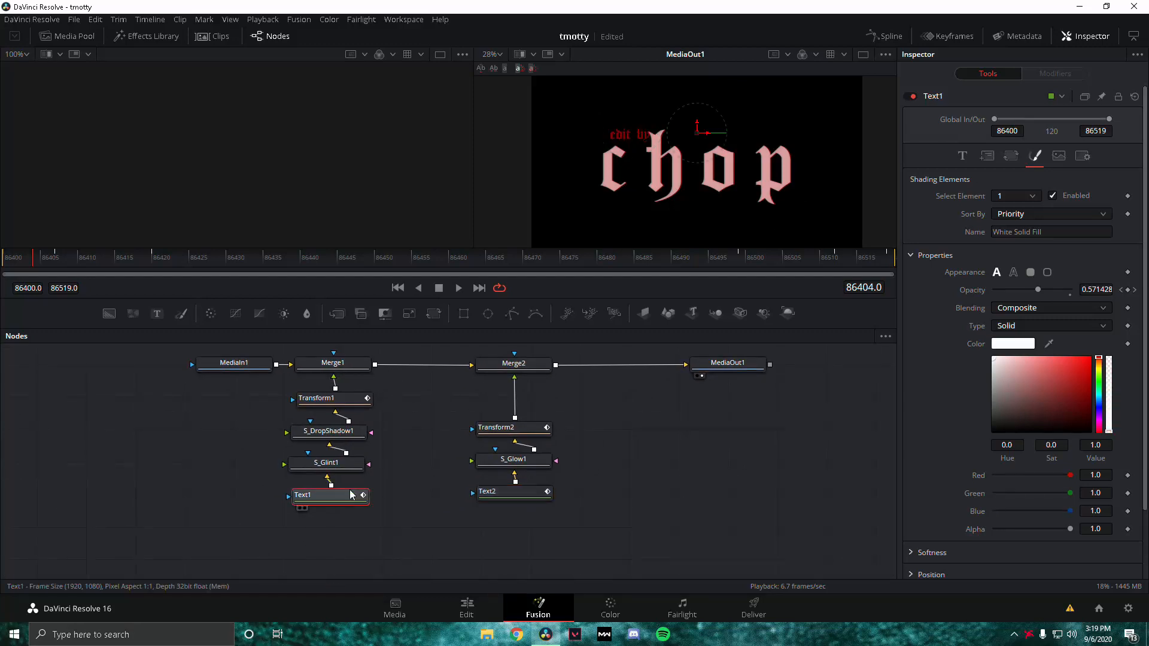
left_click(1084, 156)
left_click(985, 157)
left_click(964, 157)
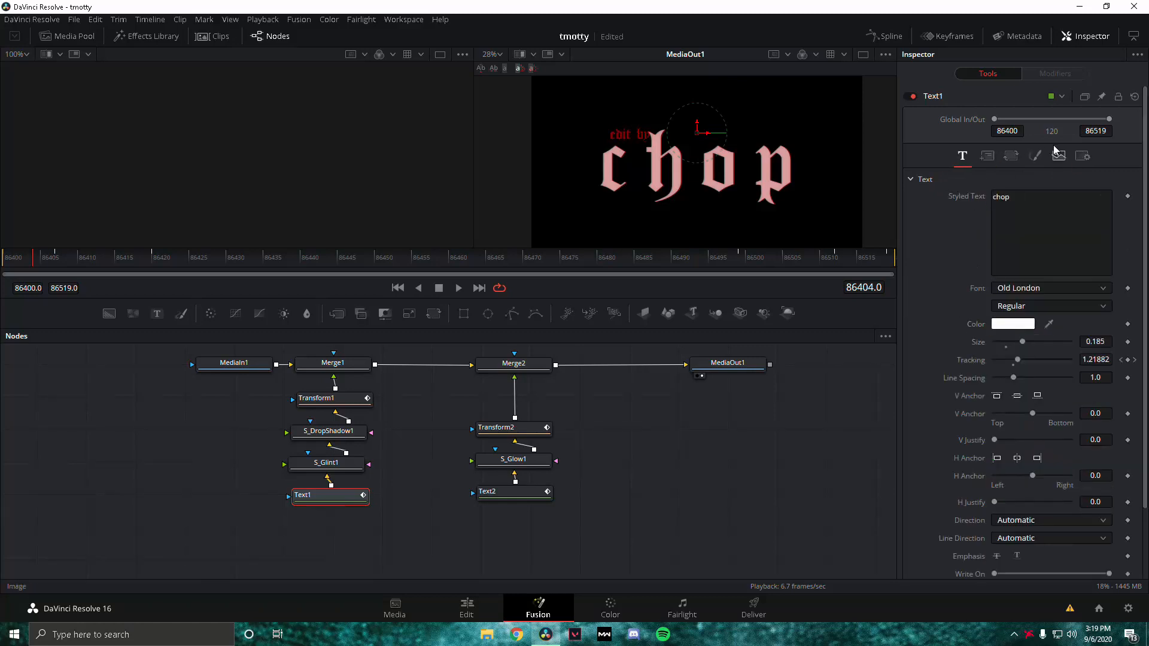
left_click(1085, 156)
left_click(1001, 240)
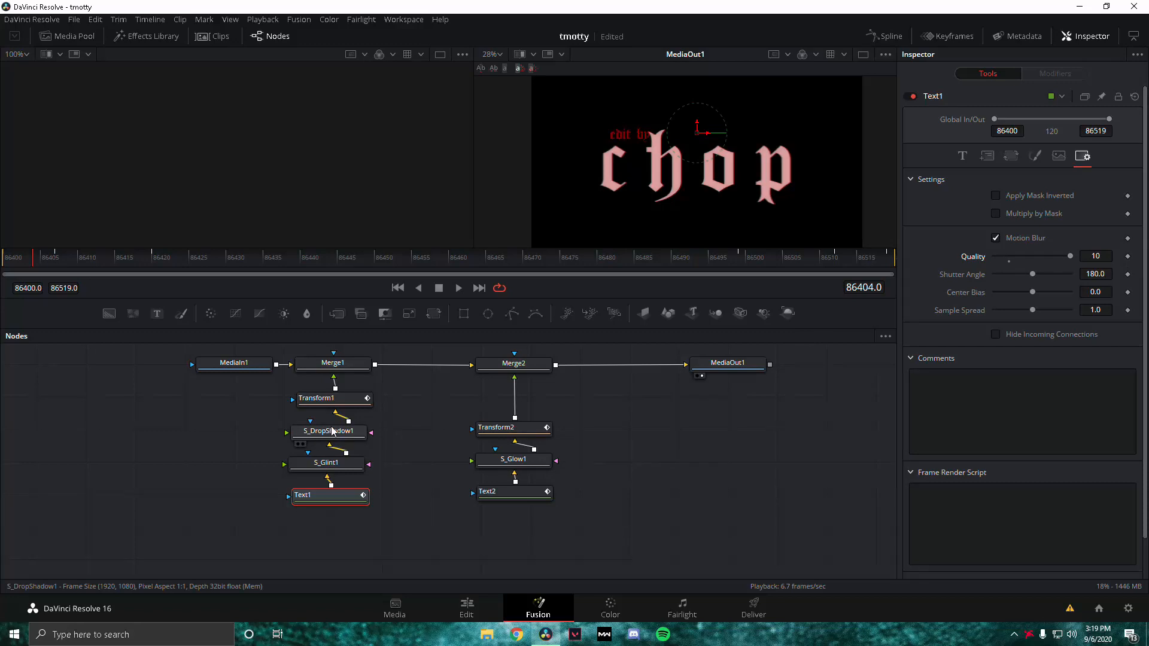
Enable motion blur on the Transform1 node with a quality of 10.
left_click(363, 397)
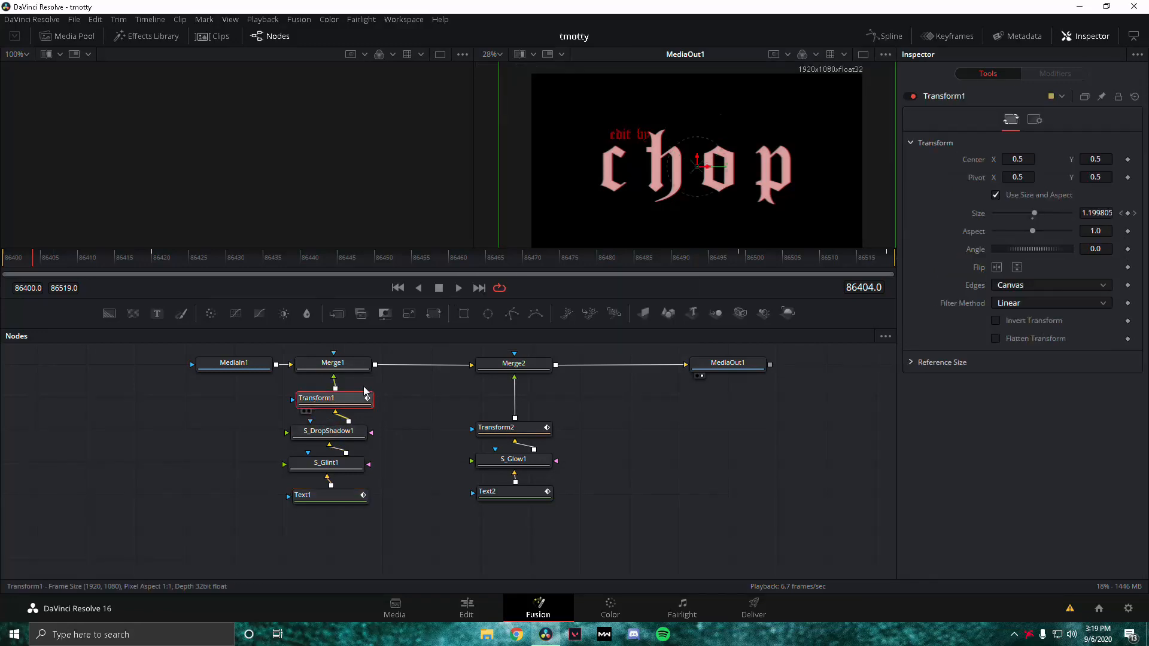
left_click(1035, 119)
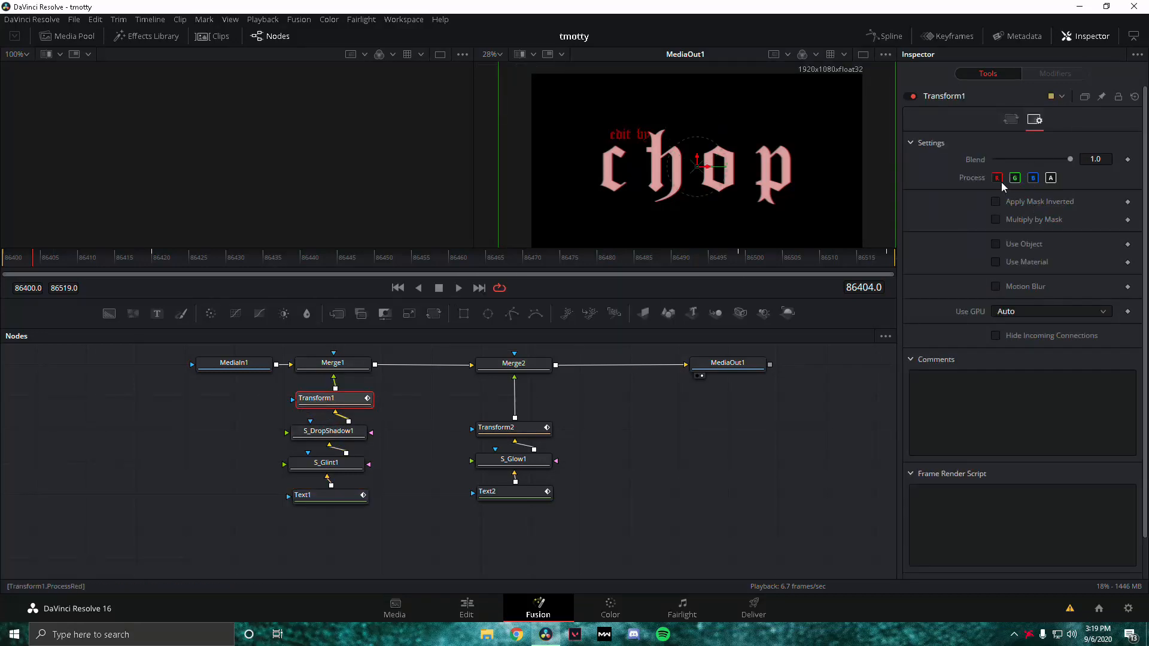
left_click(996, 287)
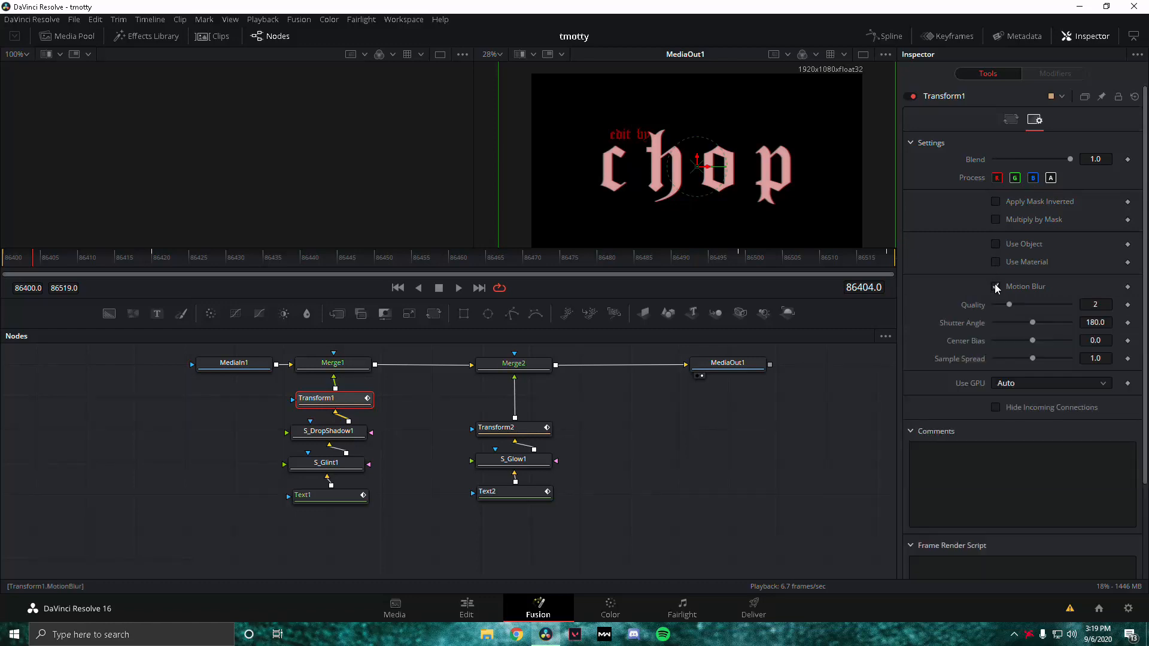
left_click_drag(1010, 305, 1070, 305)
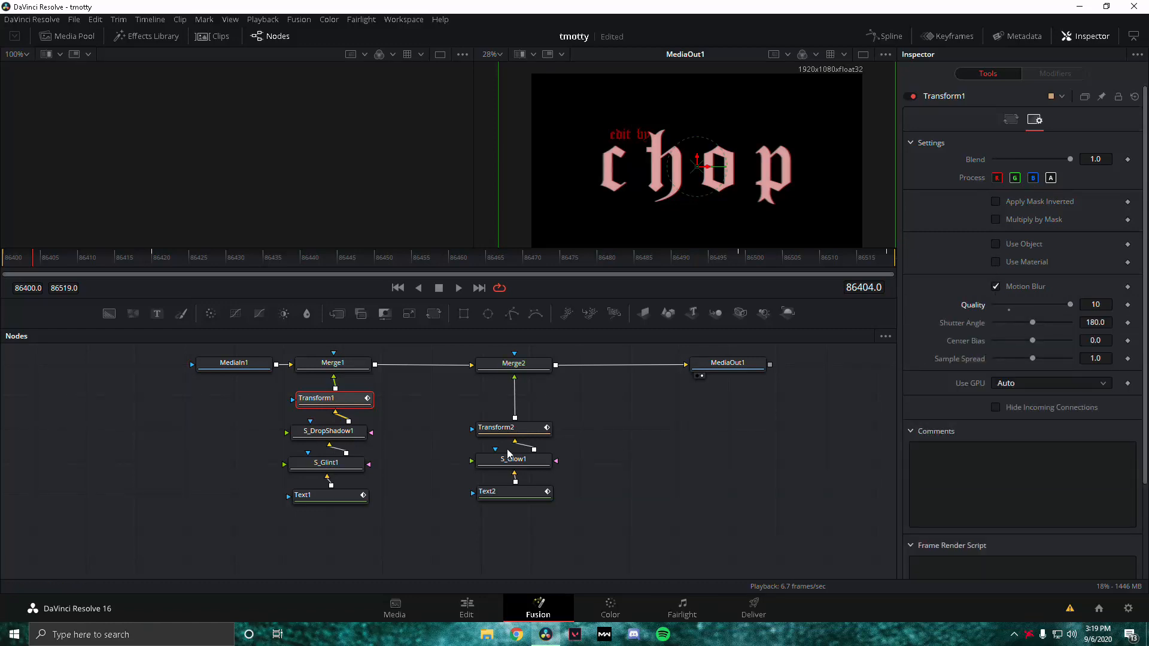
Enable motion blur on the Text2 node with a quality of 10.
left_click(498, 492)
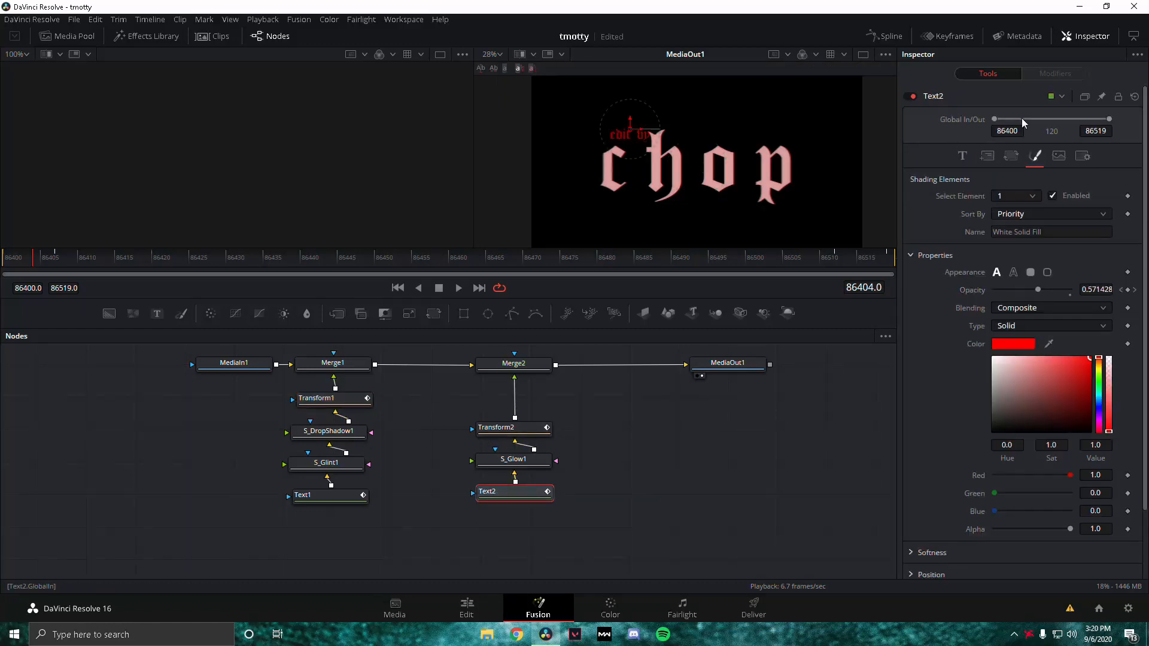
left_click(1083, 156)
left_click(996, 238)
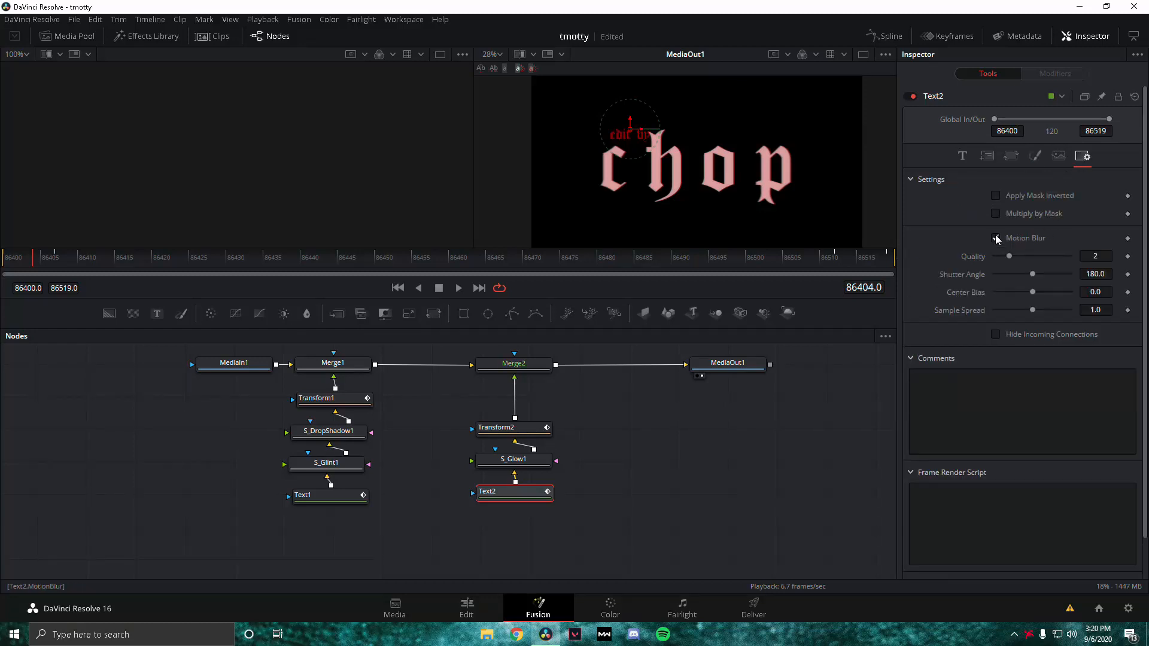
left_click_drag(1010, 257, 1111, 252)
Enable motion blur on the Transform2 node with a quality of 10 and save the project.
left_click(496, 426)
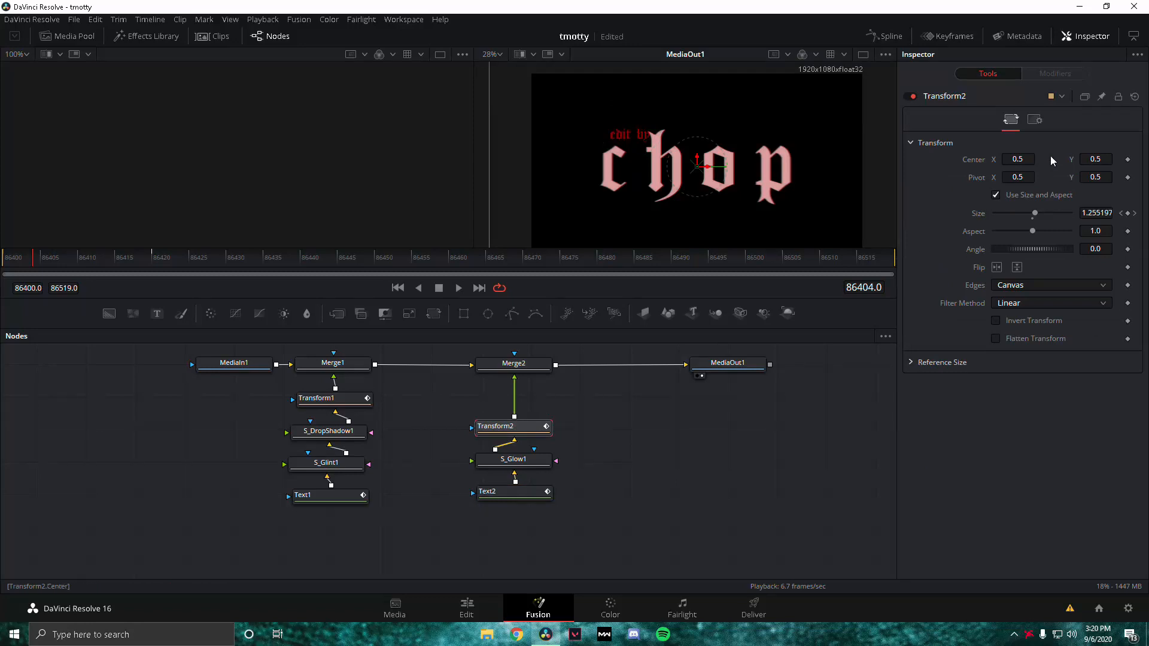
left_click(1035, 120)
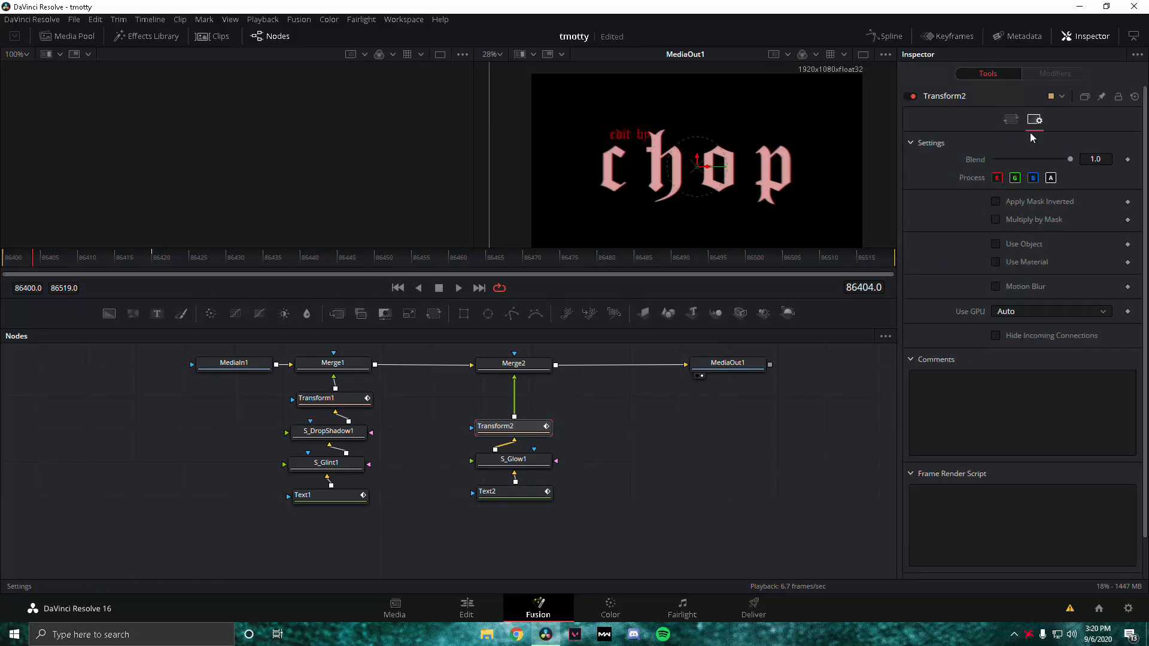
left_click(996, 286)
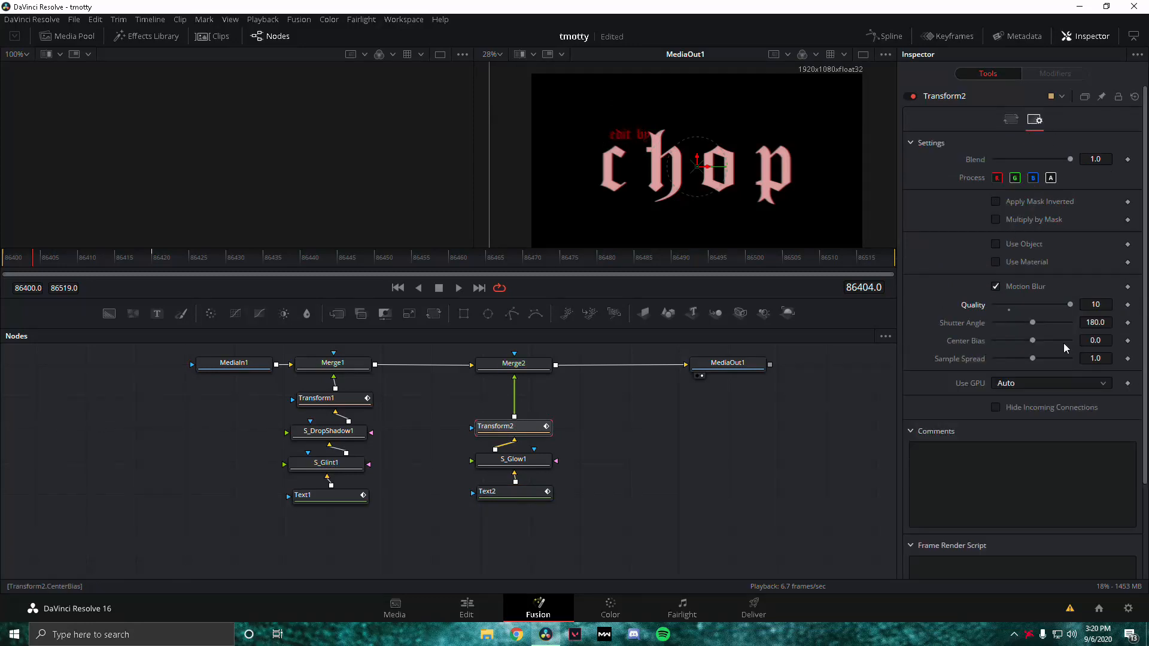
key("ctrl+s")
Play the composition from around frame 86401 to check the motion blur on the text intro.
left_click(30, 263)
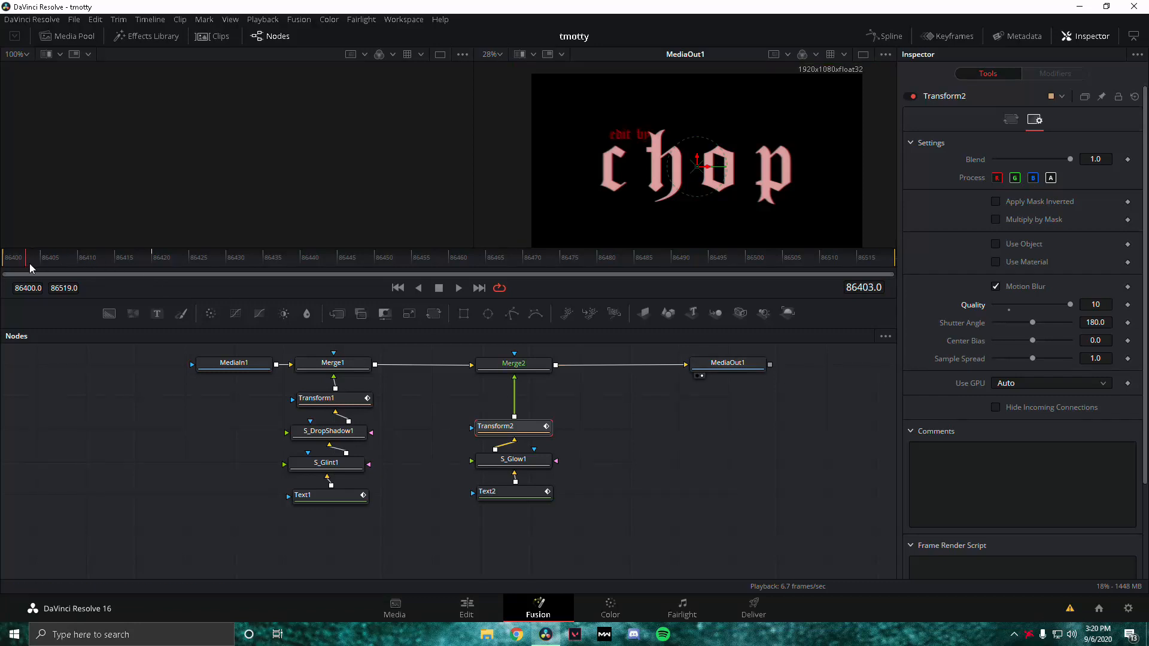
mouse_move(13, 271)
left_mouse_down()
mouse_move(99, 271)
mouse_move(18, 287)
left_mouse_up()
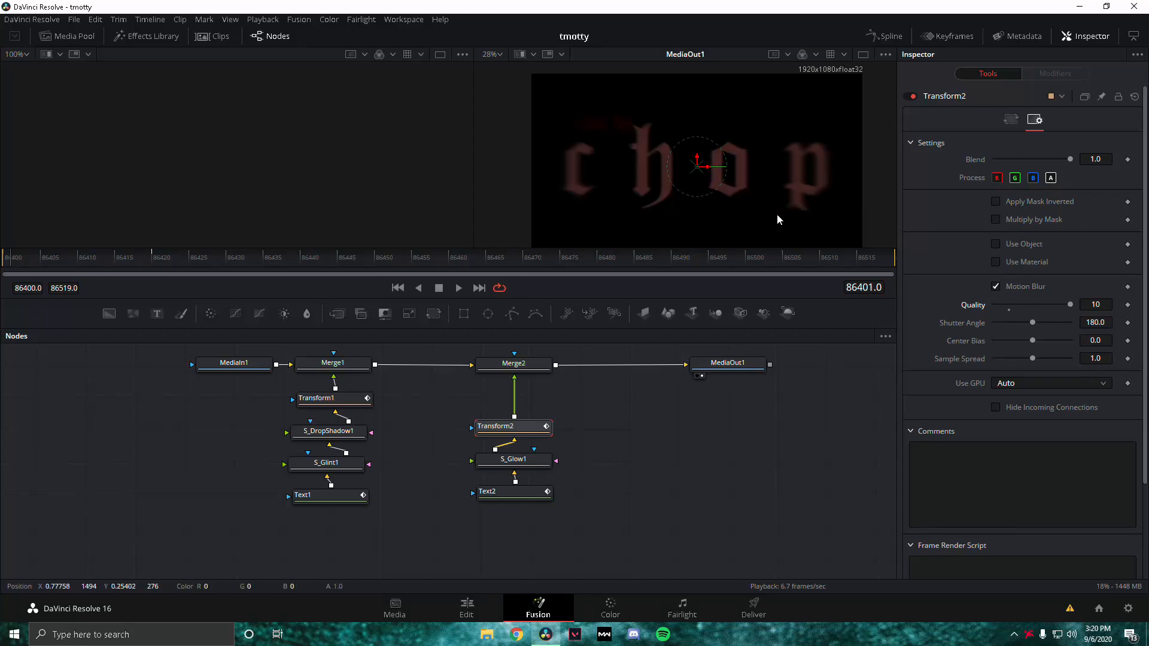
key("space")
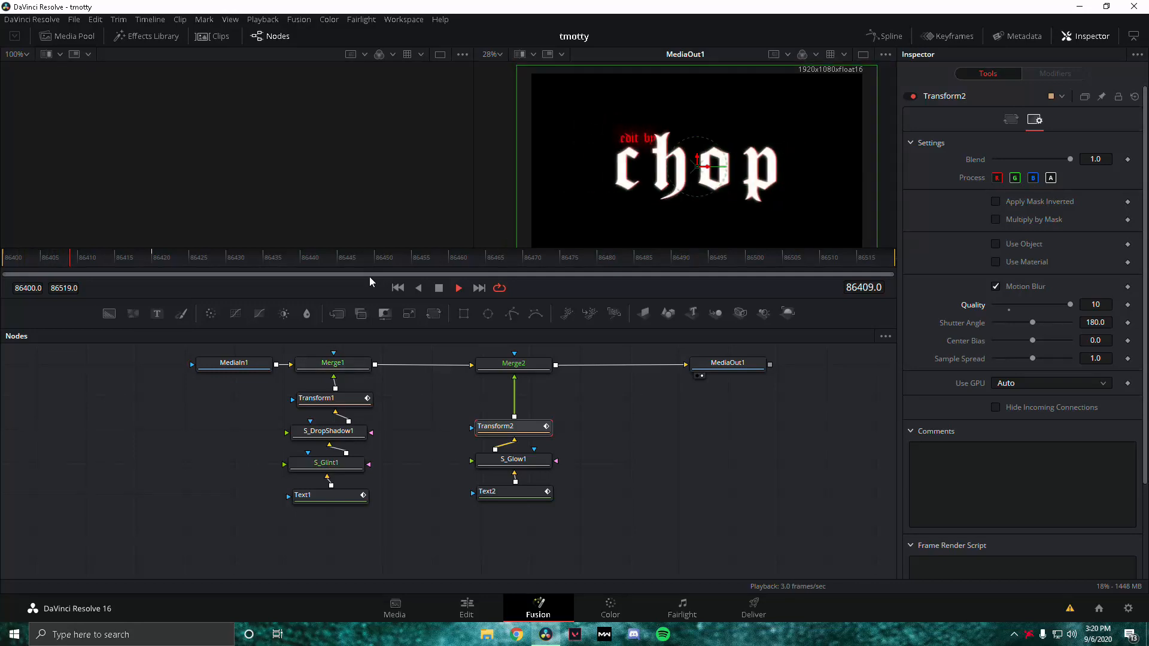
key("space")
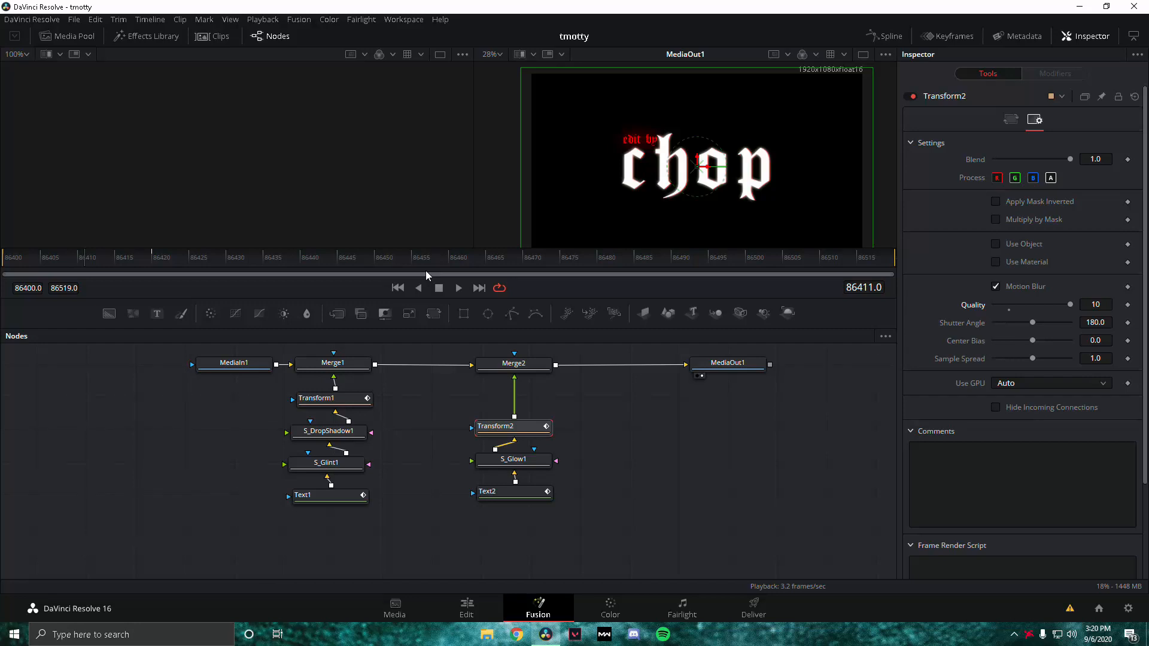
On the Edit page, disable the second adjustment clip and re-enable the gameplay clip beneath it, fitting its whole frame in the viewer.
left_click(466, 614)
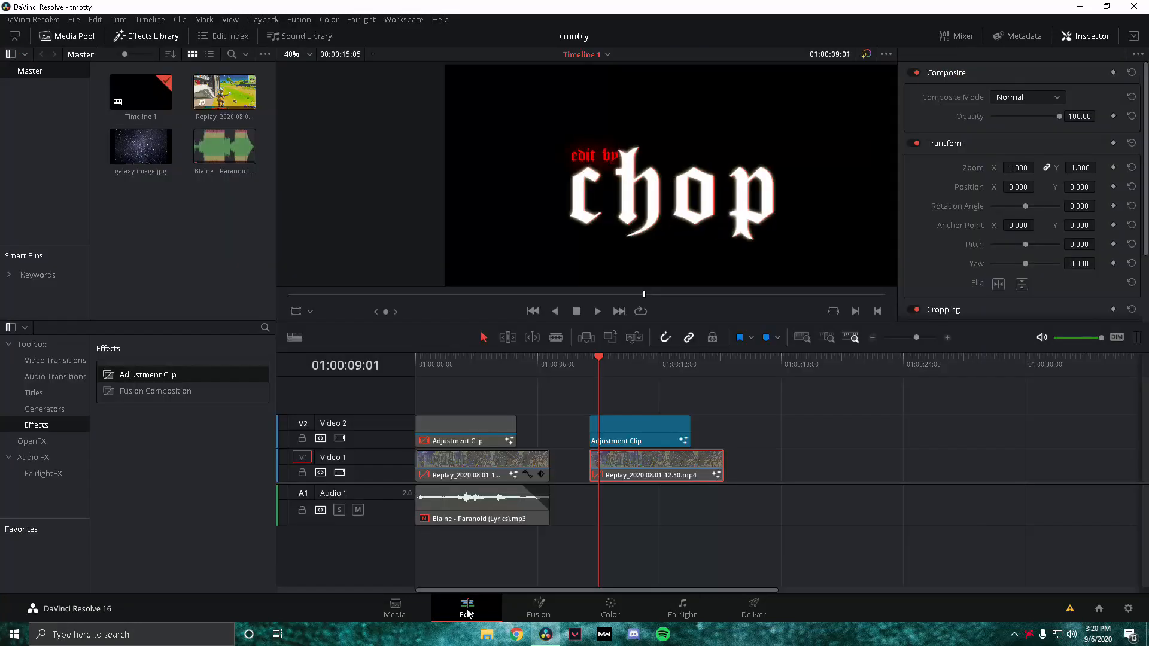
left_click(622, 418)
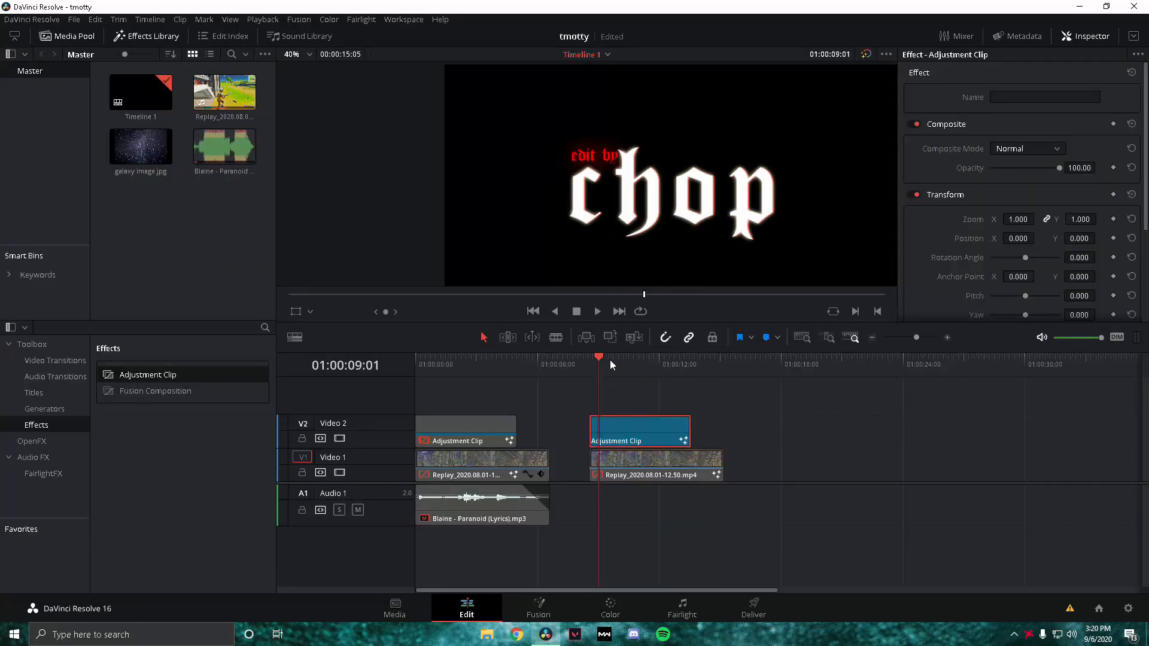
left_click(645, 462)
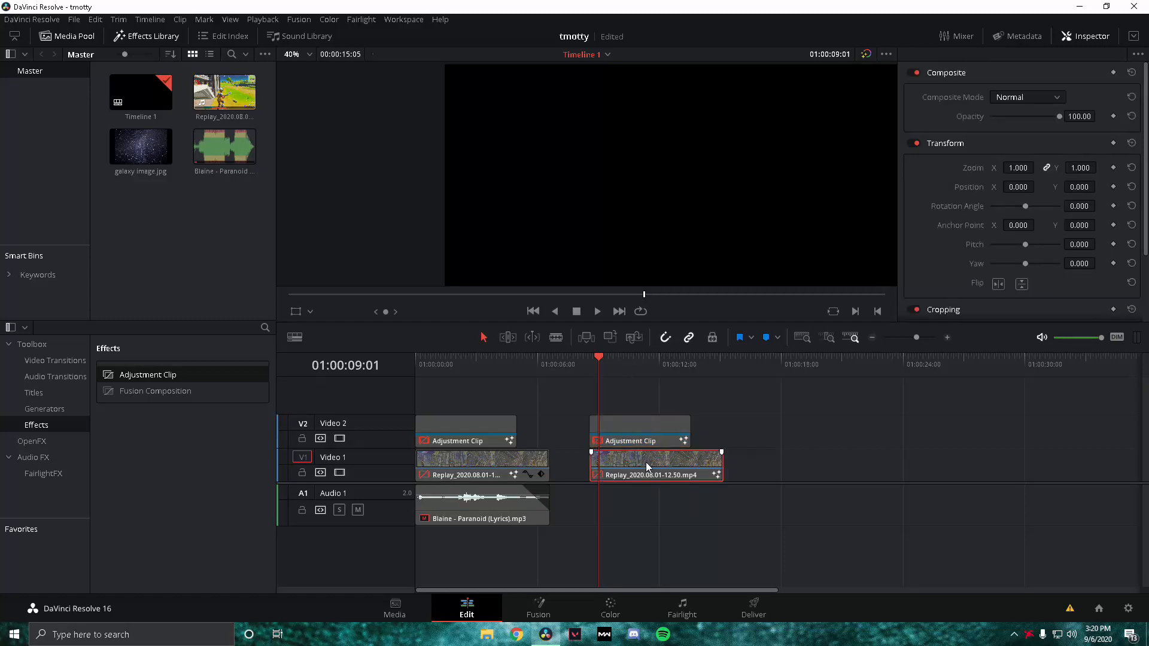
left_click(591, 357)
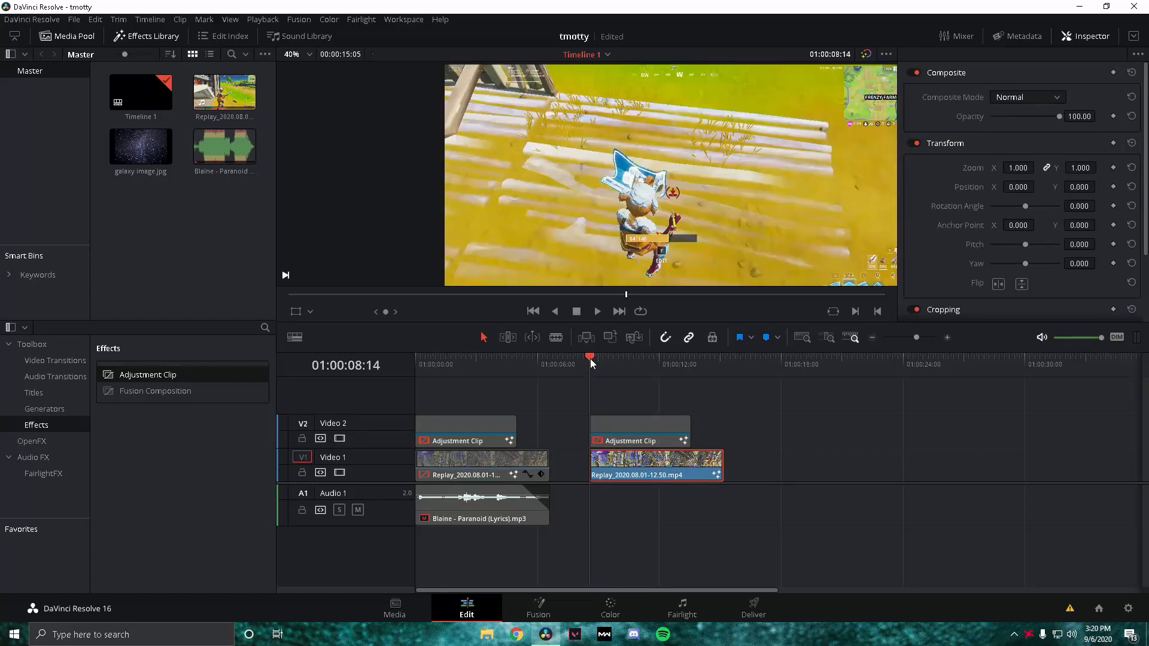
scroll(599, 214, "down", 3)
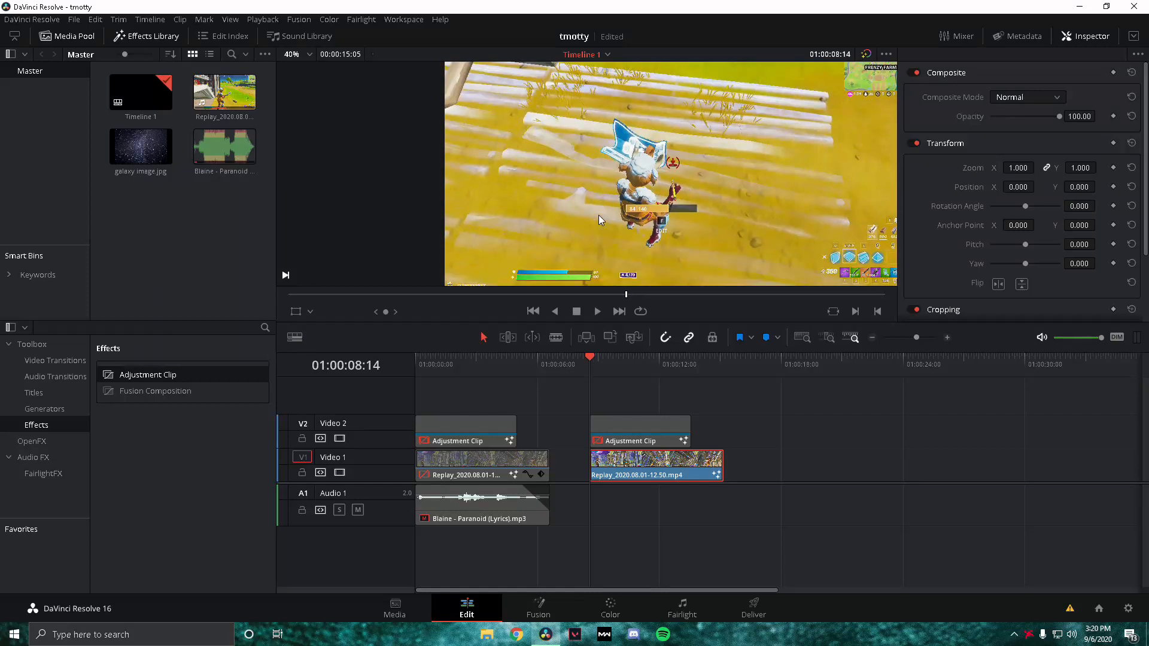
scroll(601, 224, "down", 2)
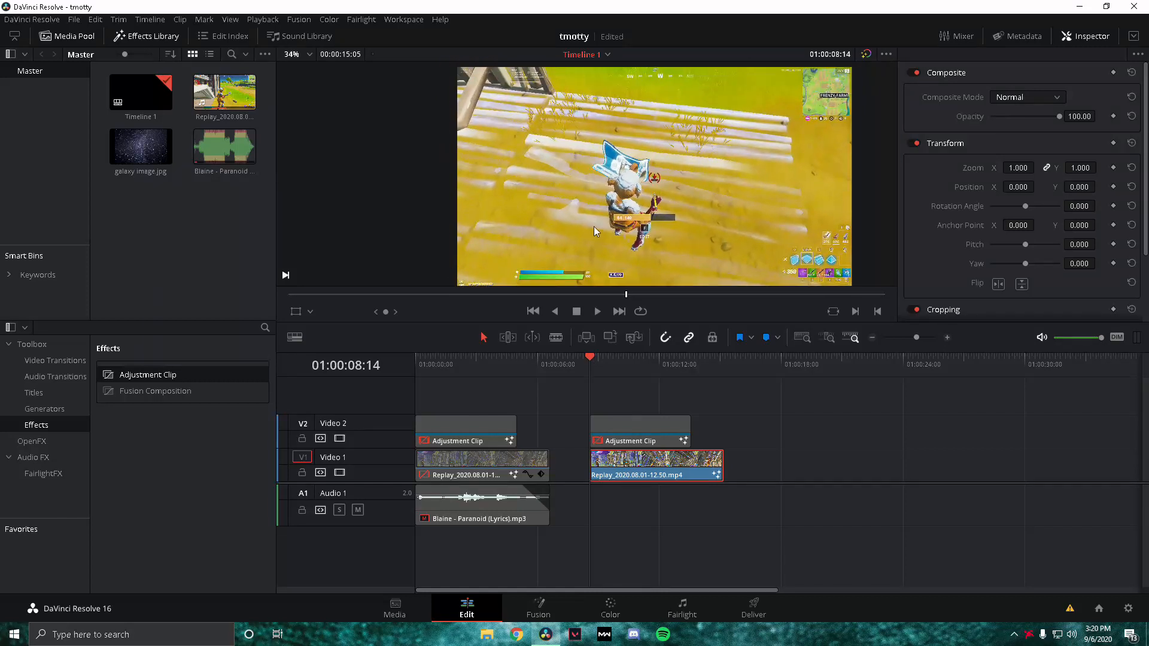
left_click_drag(595, 225, 595, 214)
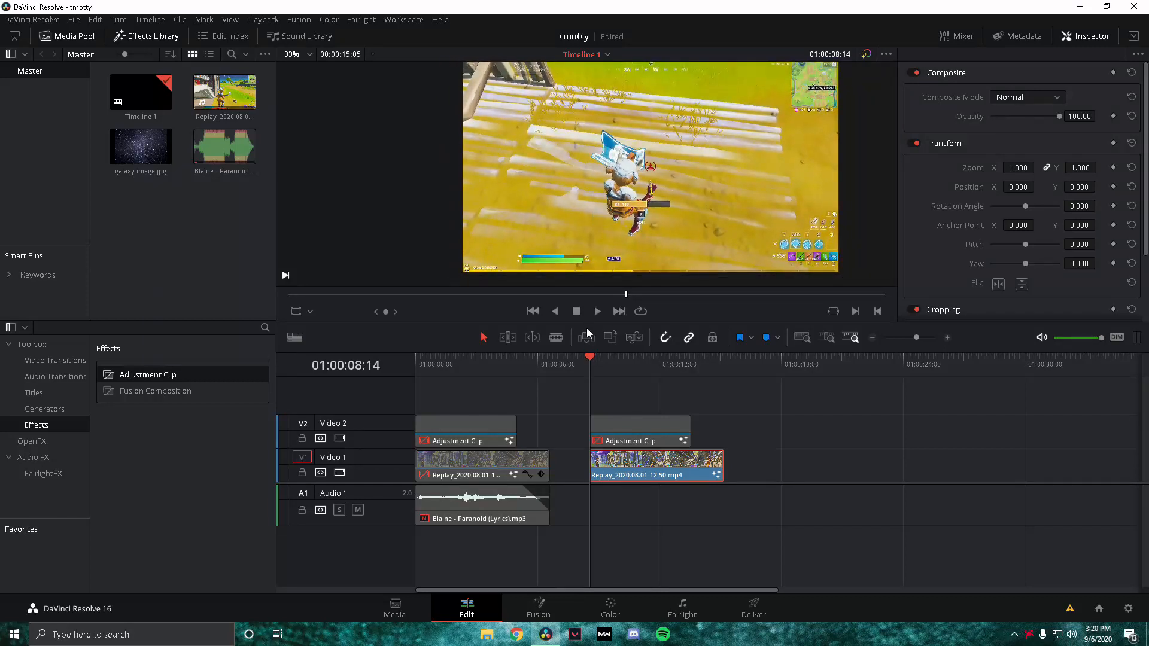
Add opacity keyframes of 100 to the second gameplay clip at 01:00:08:14, 01:00:09:10 and 01:00:13:14.
left_click_drag(591, 358, 597, 398)
left_click(1113, 117)
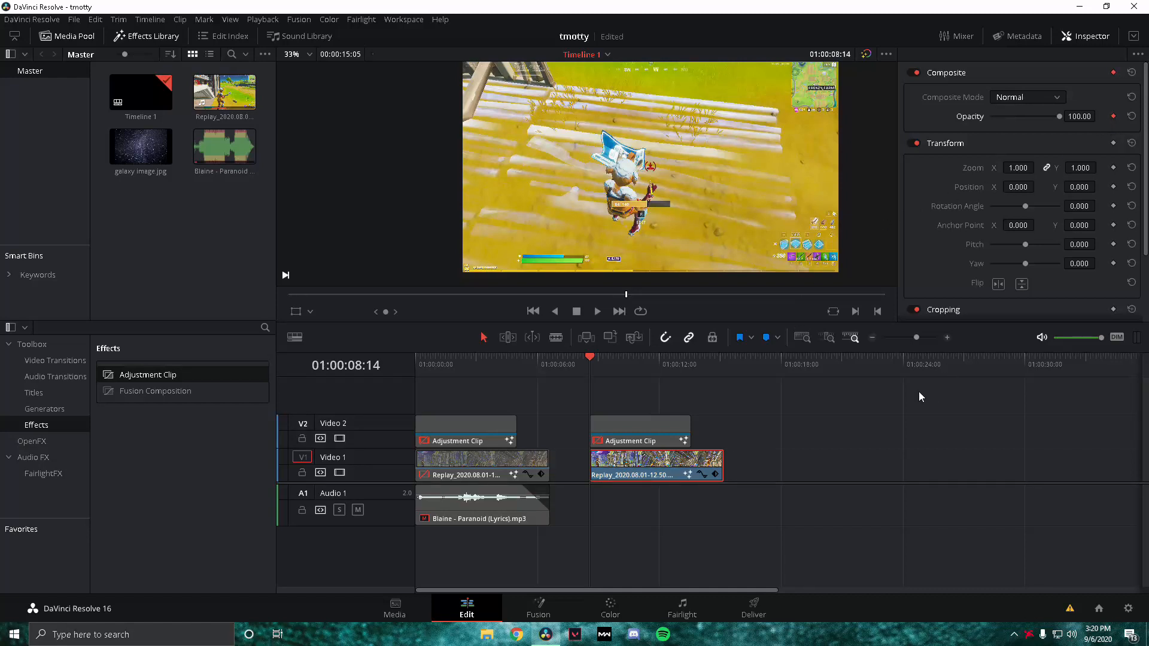
key("space")
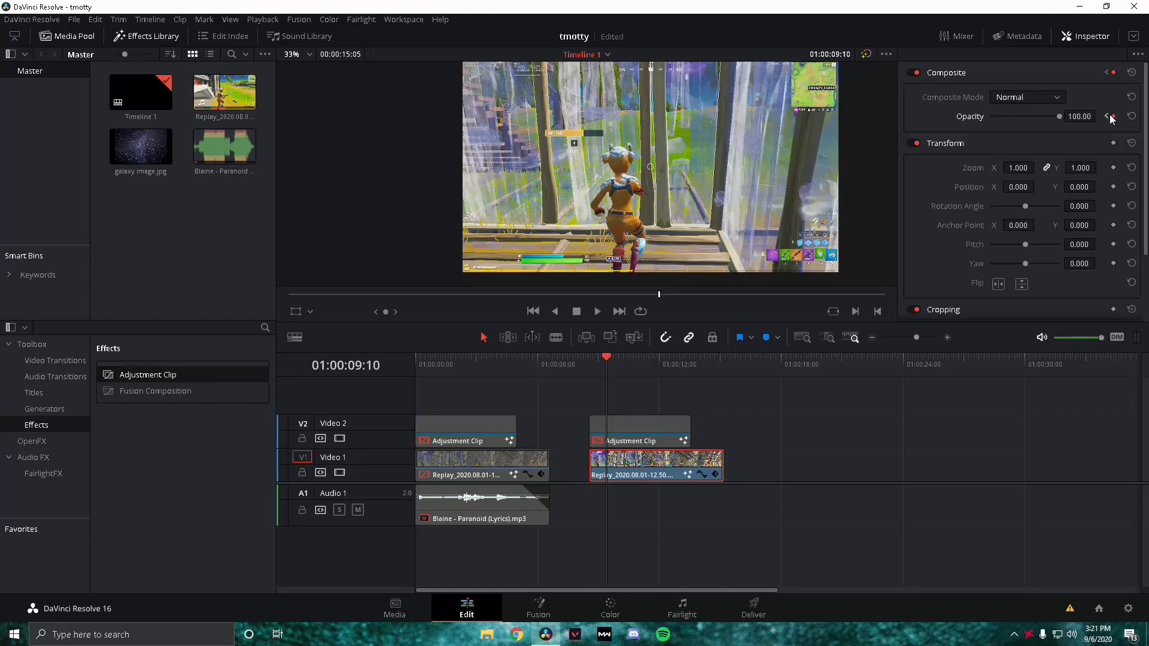
left_click(691, 358)
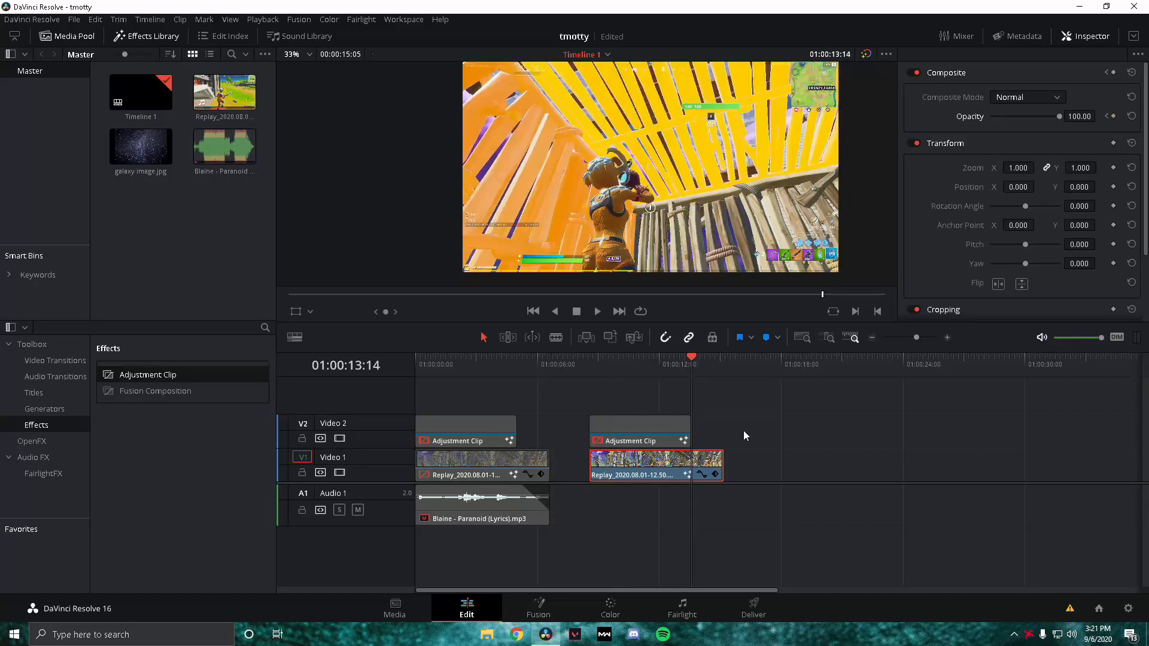
left_click(1113, 117)
Set the gameplay clip's opacity keyframes to 0.00 at 01:00:08:14 and 57.39 at 01:00:09:10.
left_click(1107, 116)
left_click(1108, 117)
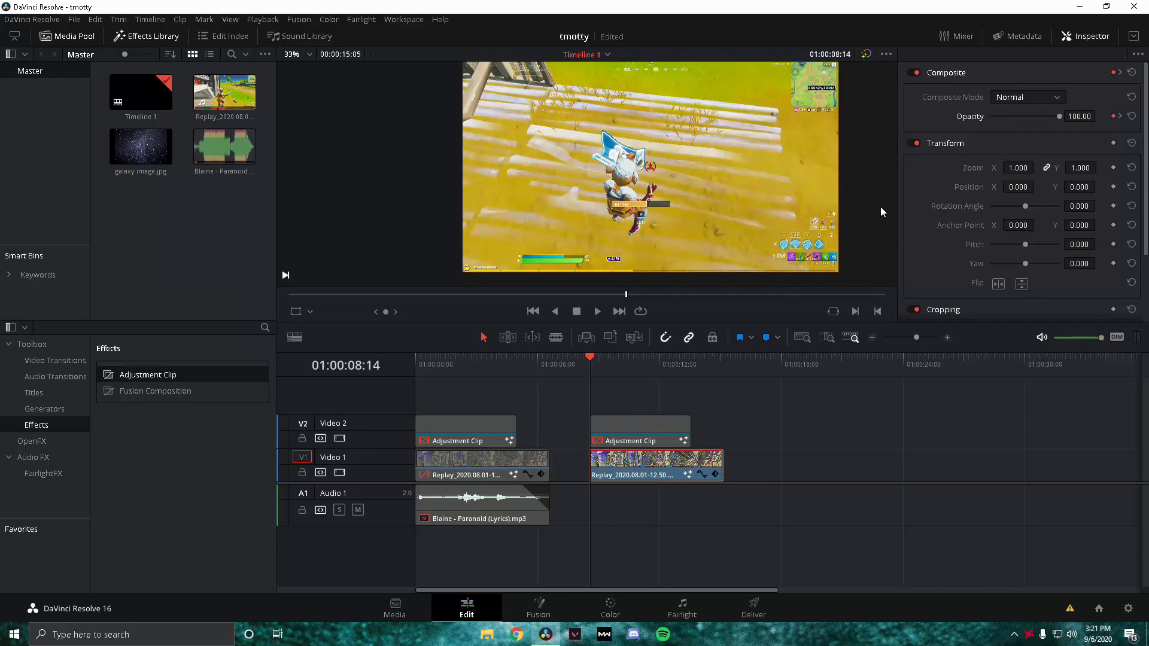
left_click(1120, 117)
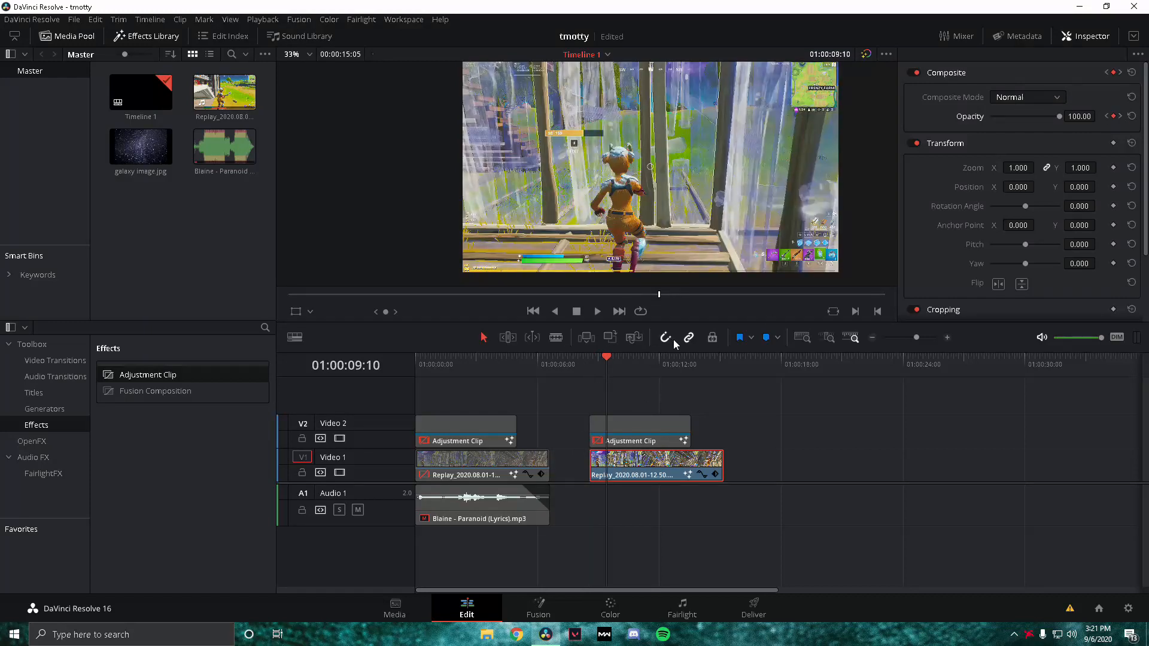
left_click(1119, 116)
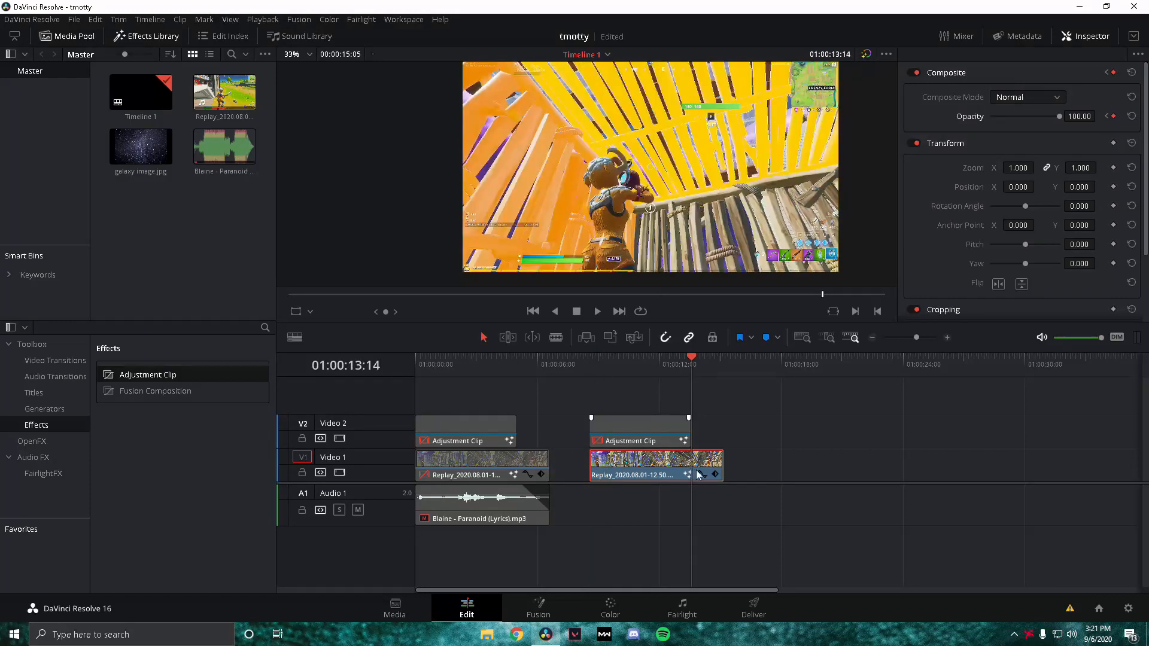
left_click(1105, 116)
left_click(1105, 117)
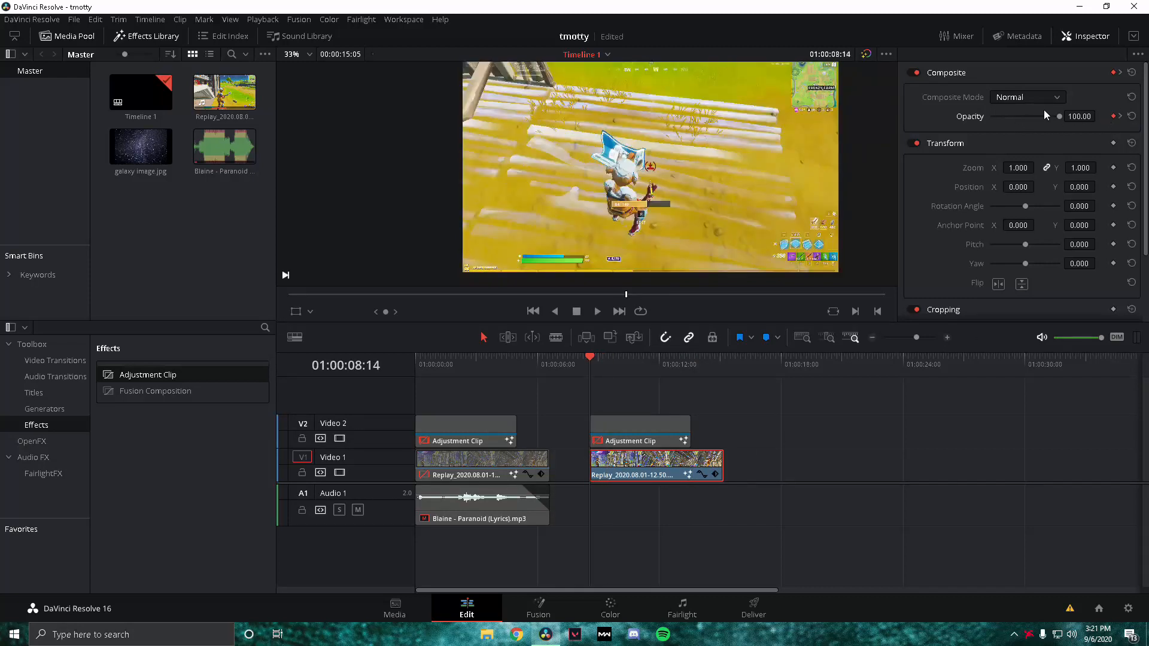
left_click_drag(1060, 116, 781, 138)
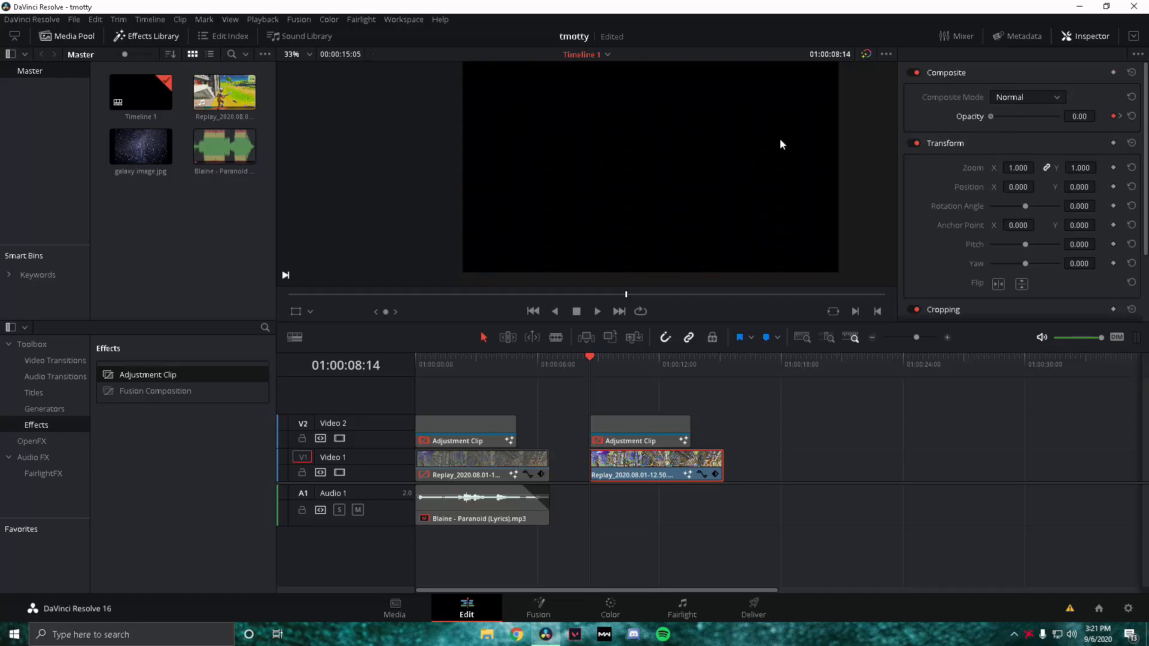
left_click(1120, 116)
left_click_drag(1055, 116, 1029, 117)
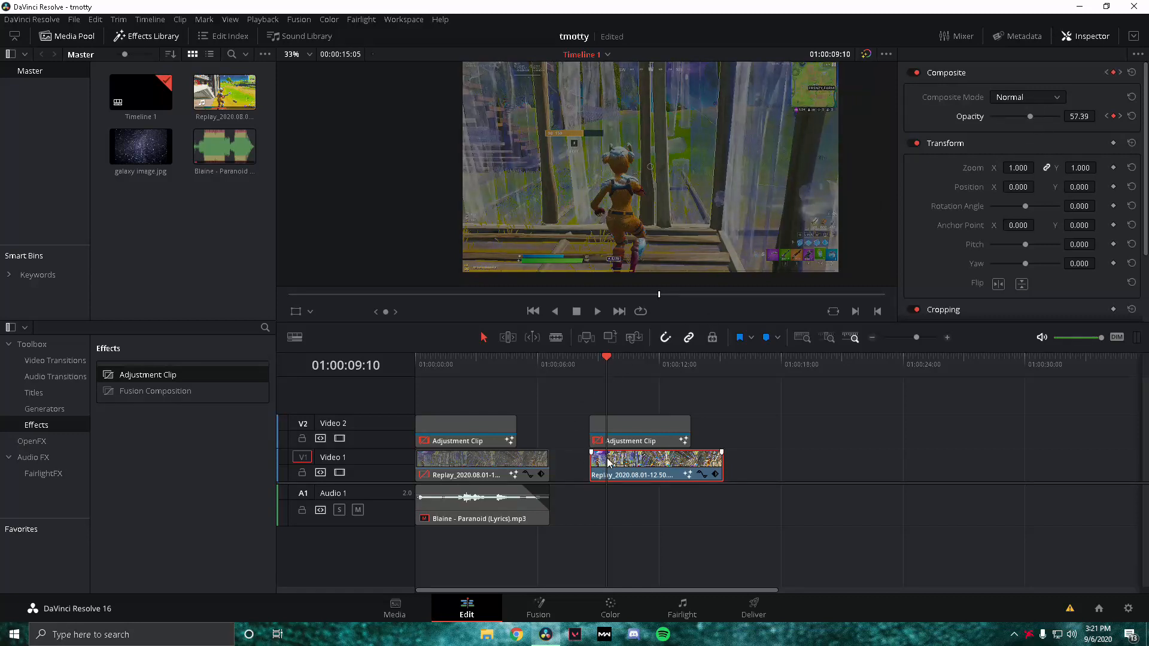
Check the last opacity keyframe and play the gameplay clip from its start to review the fade-in.
left_click(1120, 116)
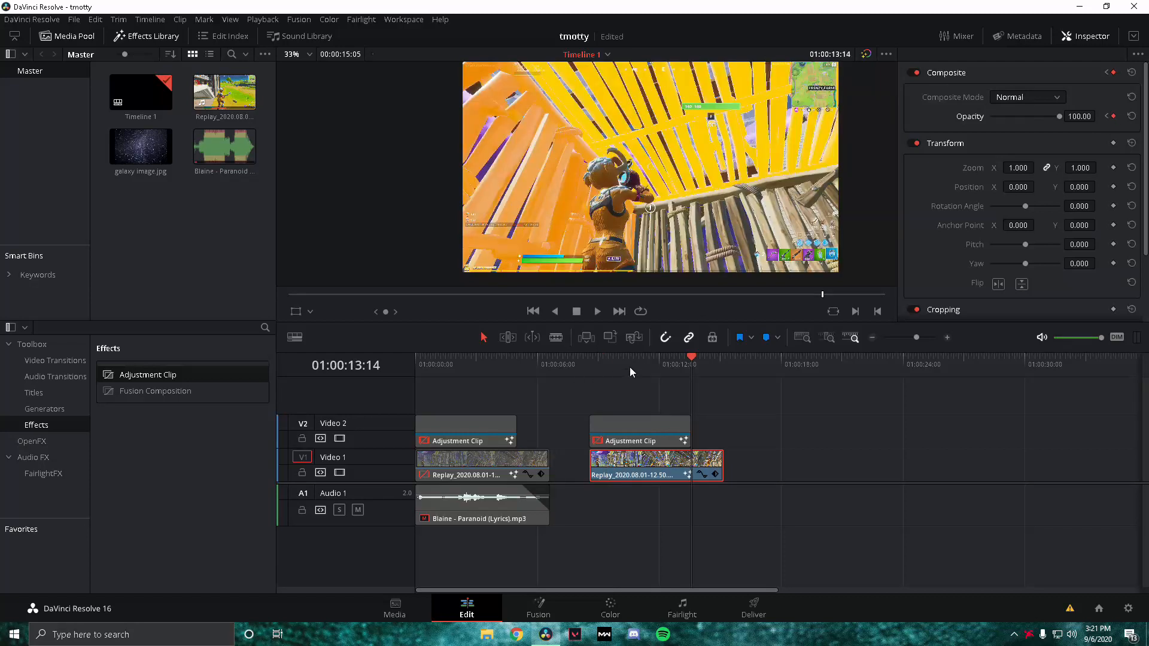
left_click(589, 371)
key("space")
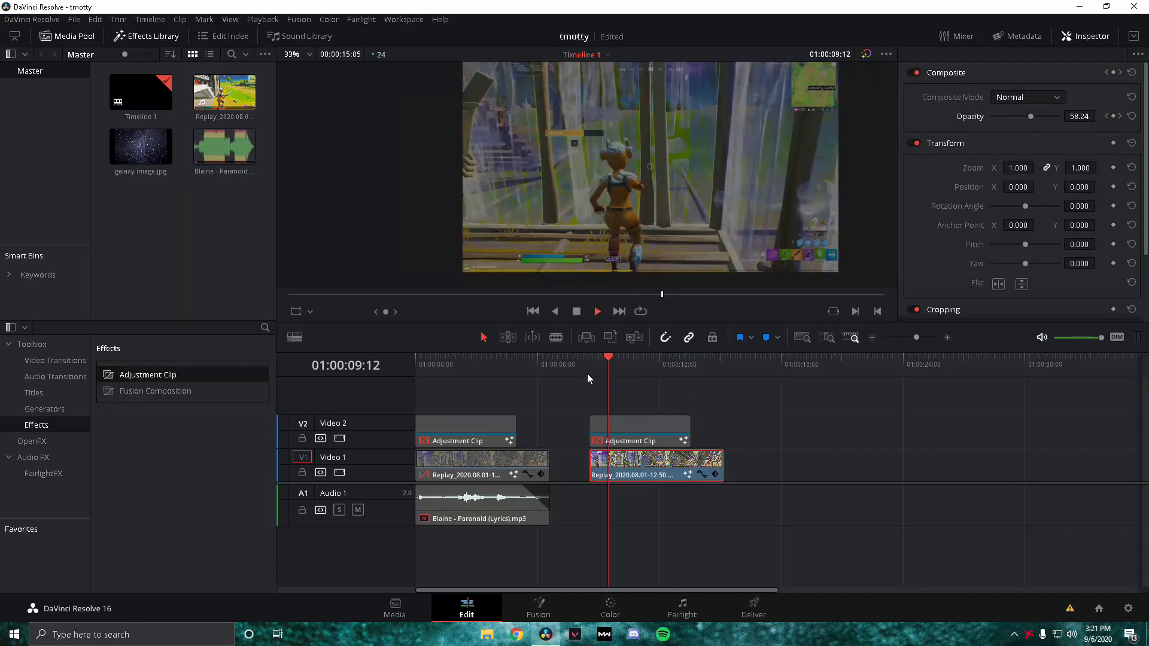
Add an opacity keyframe of 57.39 to the gameplay clip at 01:00:13:00, shortly before the adjustment clip's end.
left_click(689, 361)
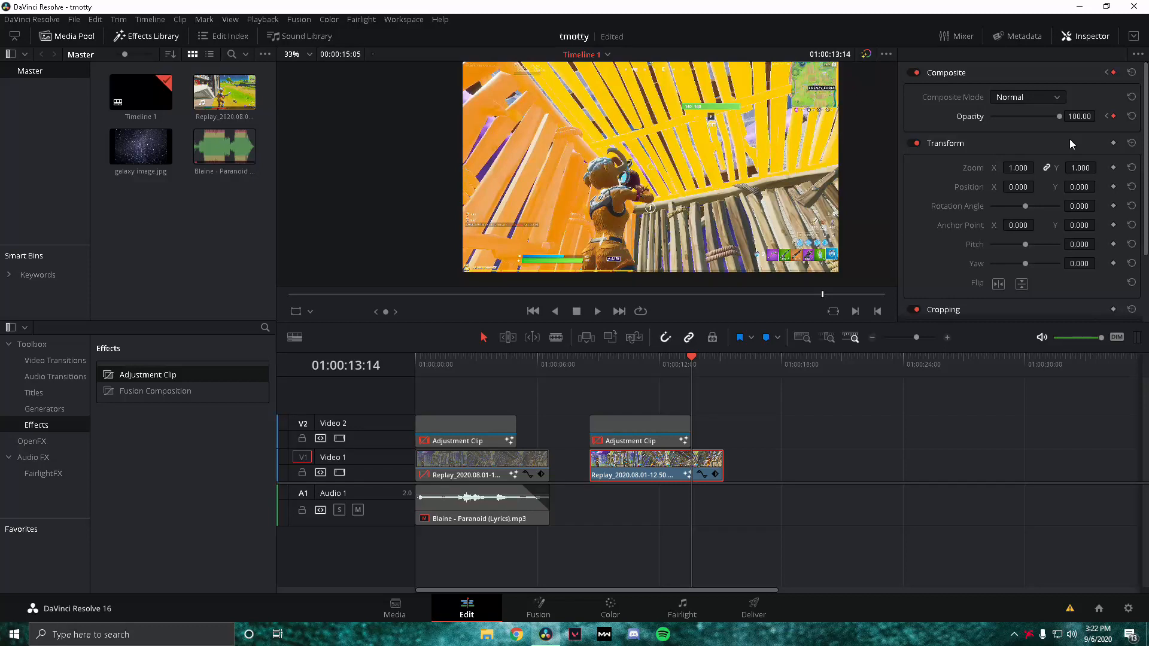
key("Left")
key("Left")
key("Left")
key("Left")
key("Left")
key("Left")
key("Left")
key("Left")
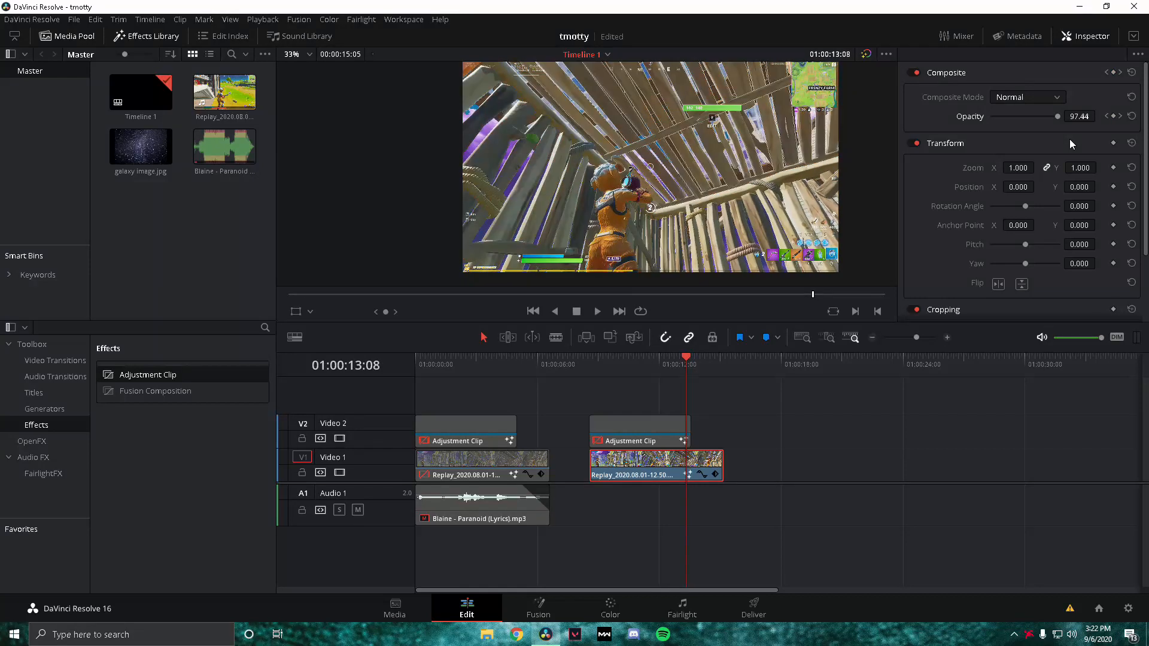
key("Left")
key("Left")
key("Left")
key("Left")
key("Left")
key("Left")
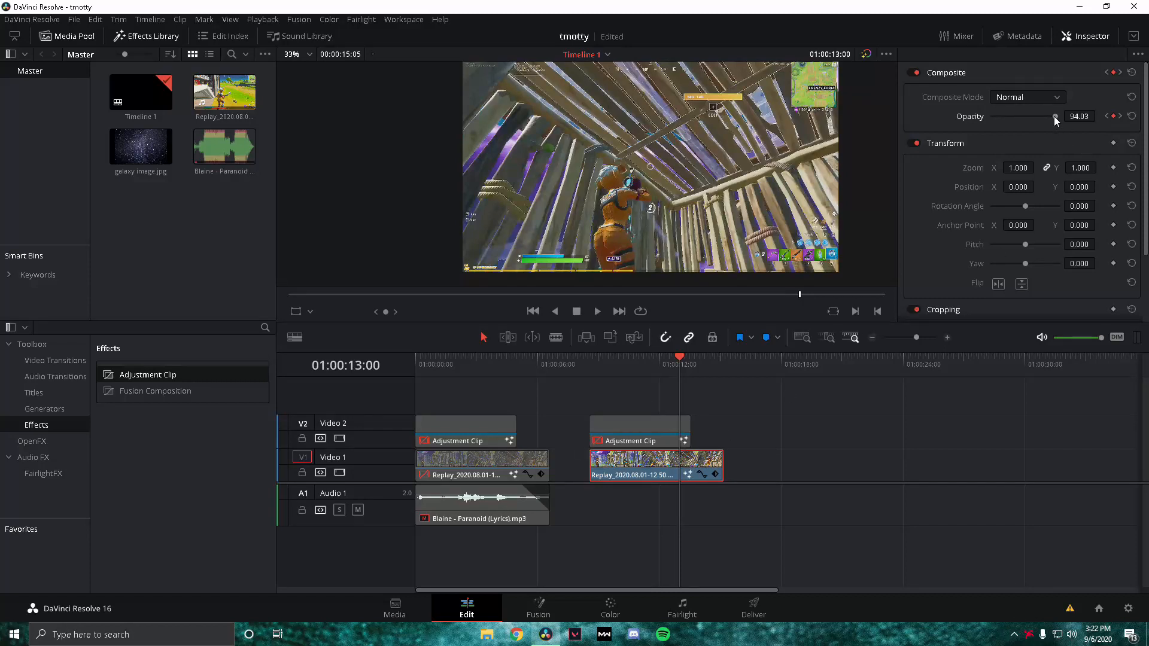
left_click_drag(1054, 117, 1029, 121)
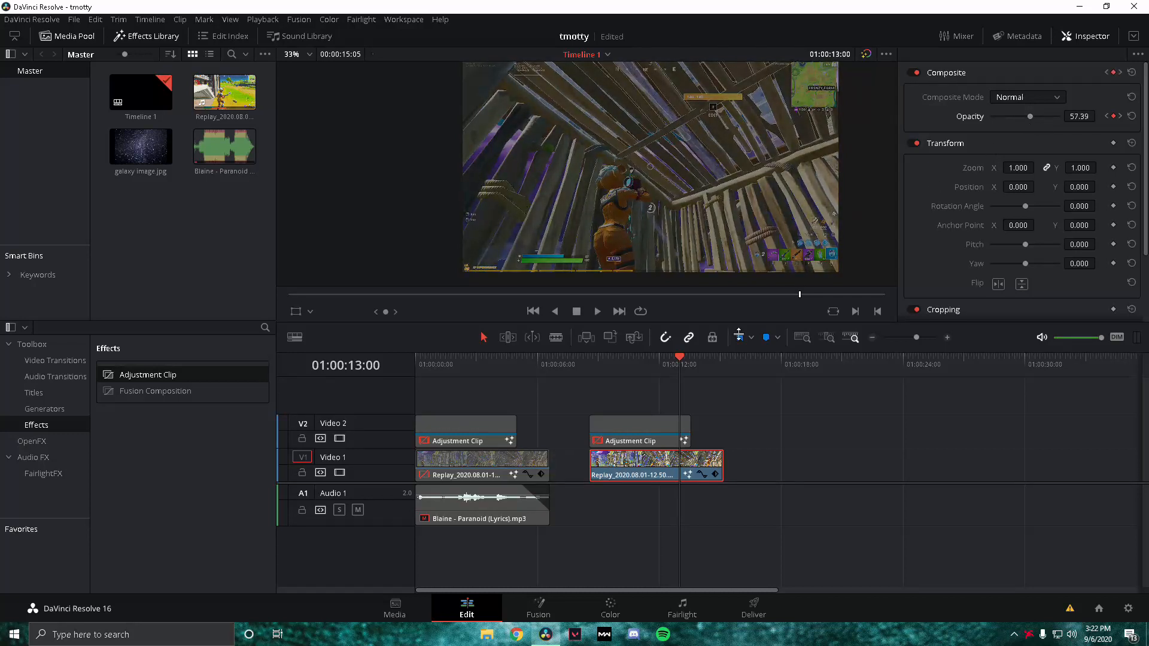
Compare the opacity values at the gameplay clip's 01:00:09:10, 01:00:13:00 and 01:00:13:14 keyframes and scrub through the final fade.
left_click_drag(625, 359, 607, 359)
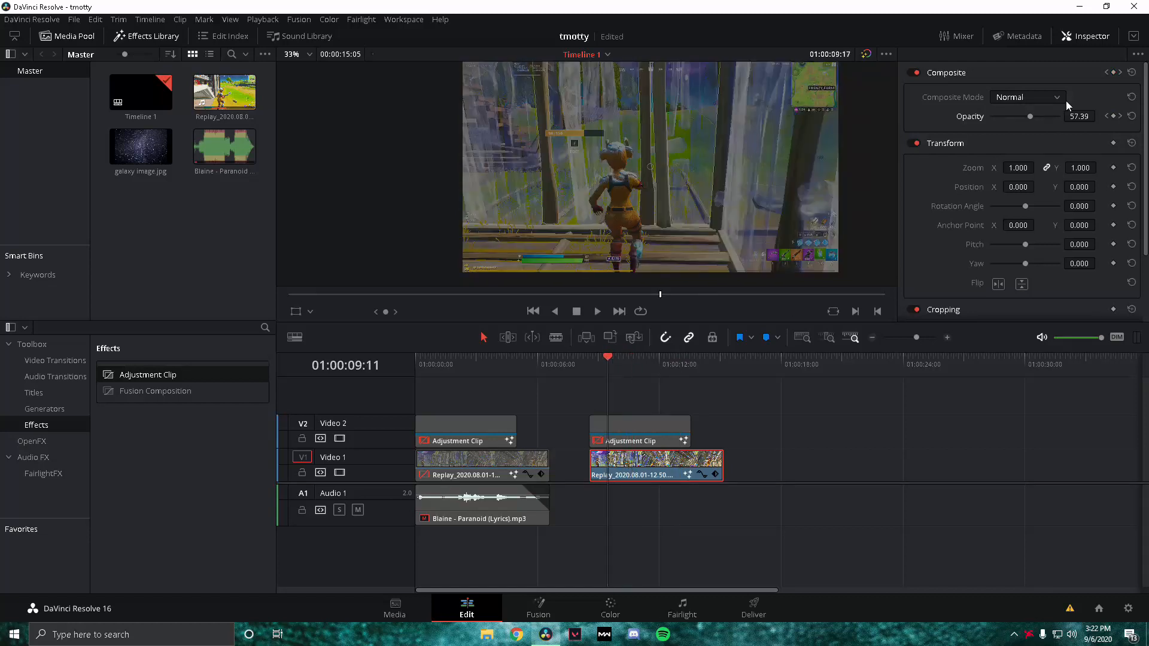
left_click(1107, 116)
left_click(1120, 117)
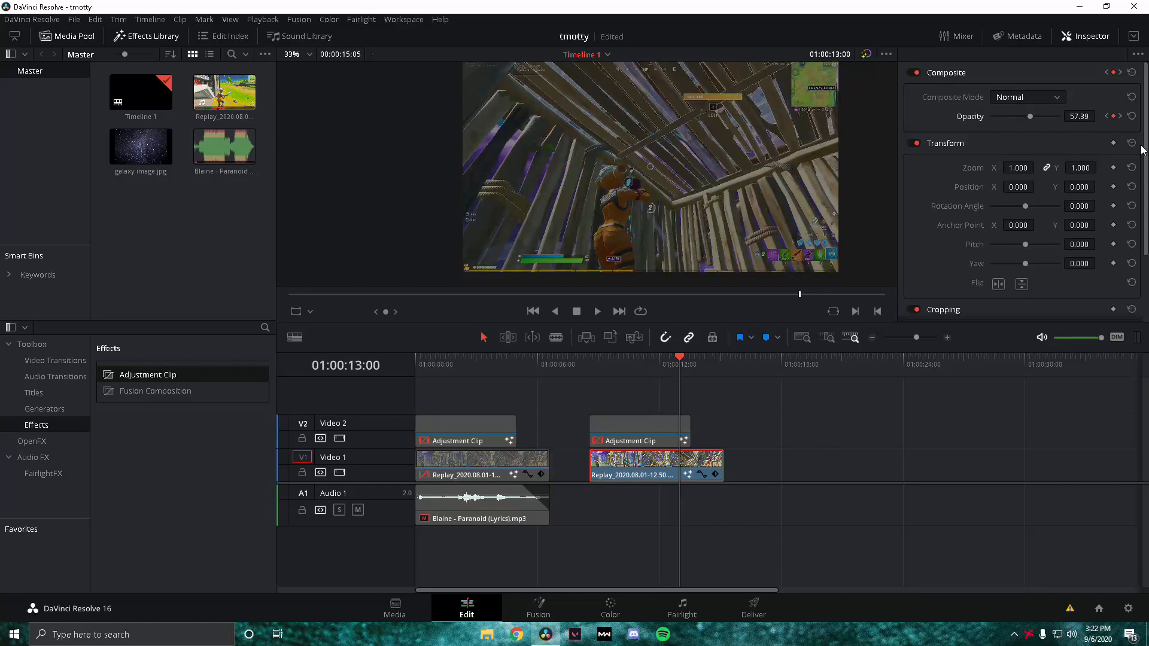
left_click(1119, 117)
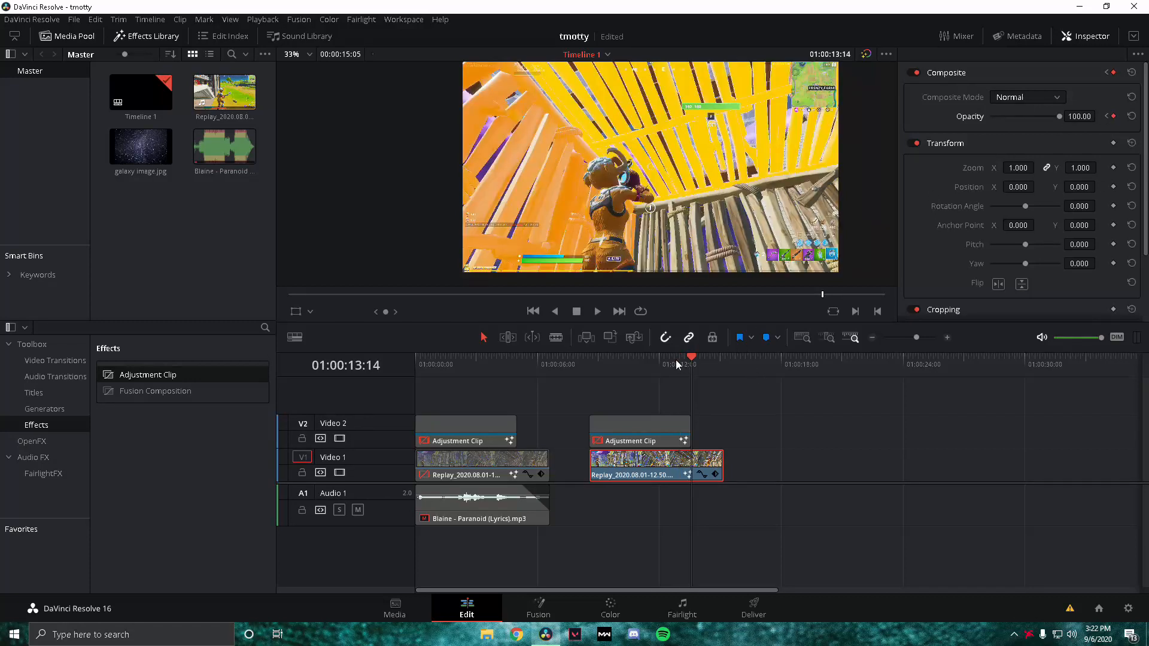
left_click_drag(677, 360, 652, 404)
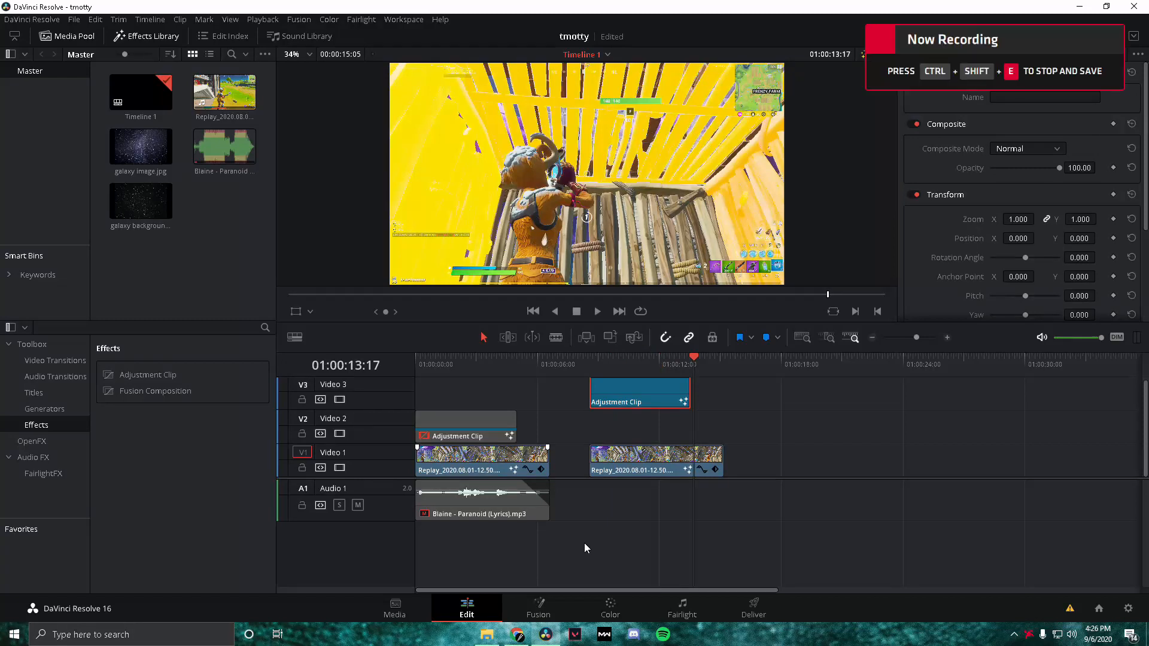